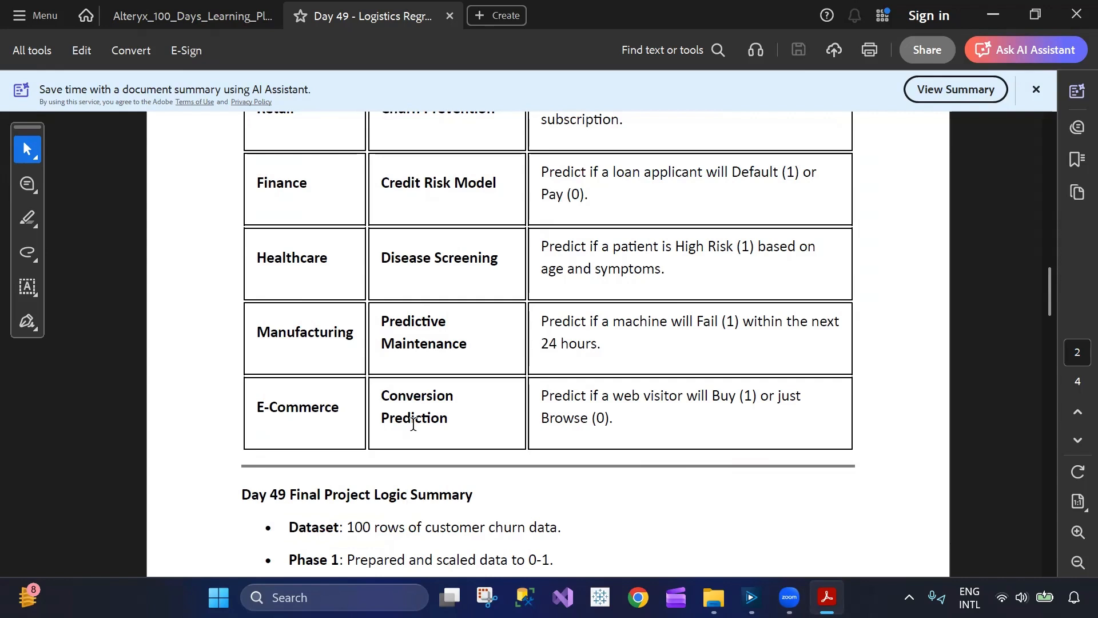
- Return from the industry use-case table to the mathematics of logistic regression section in the Day 49 PDF
scroll(413, 424, "up", 10)
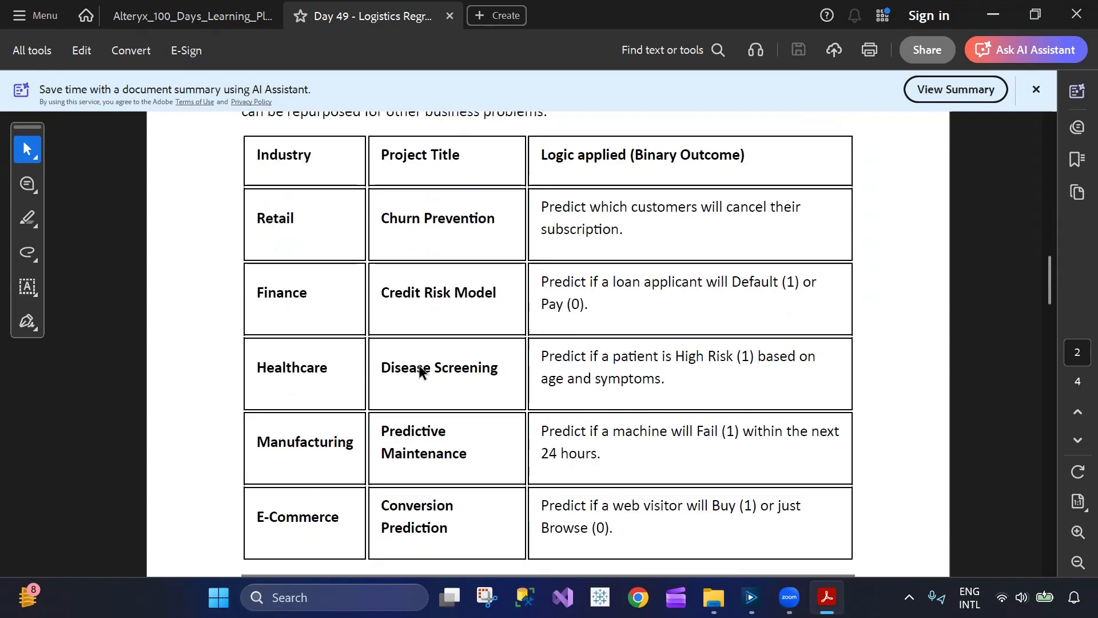
scroll(424, 379, "up", 4)
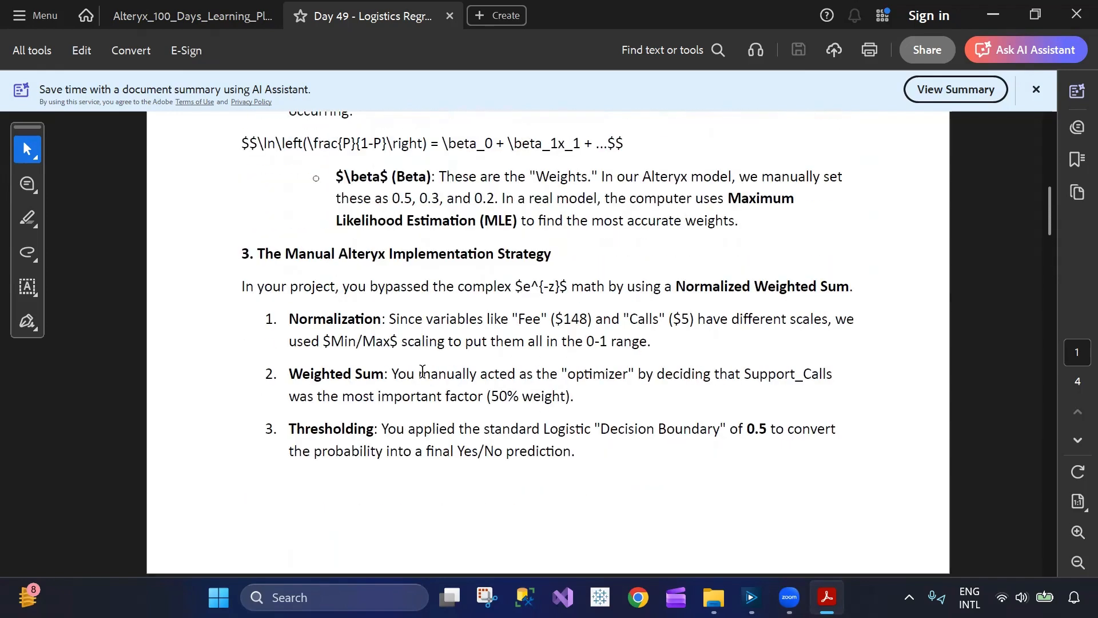
scroll(424, 294, "up", 2)
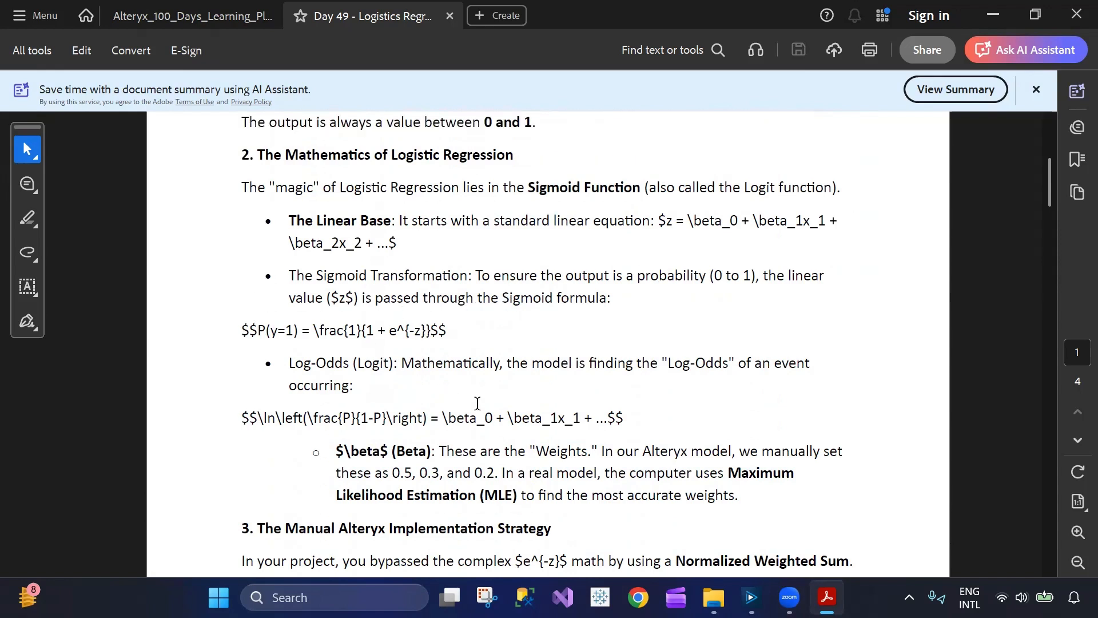
- Switch to Chrome, search the web for "logistic regression" and open the Wikipedia article from the results
left_click(638, 597)
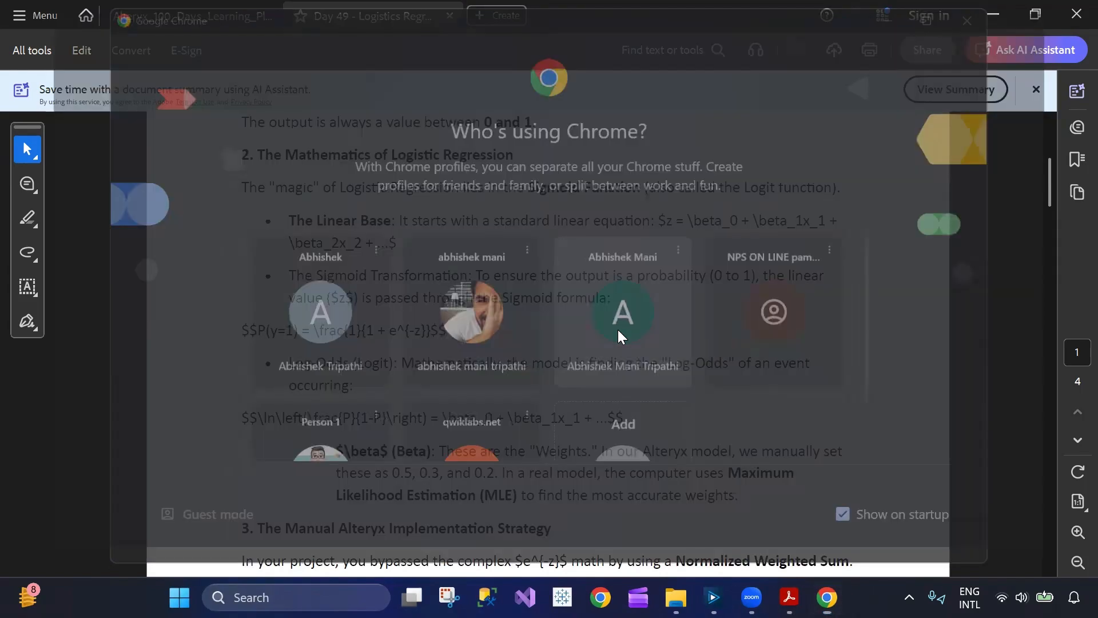
left_click(623, 321)
type("logis")
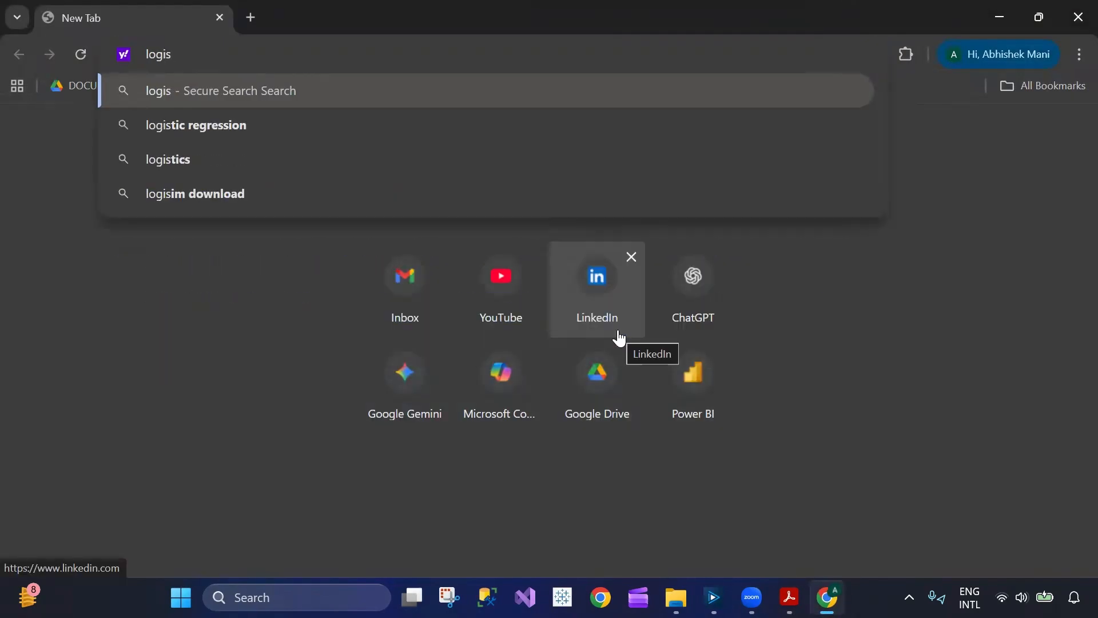
key("Down")
key("Return")
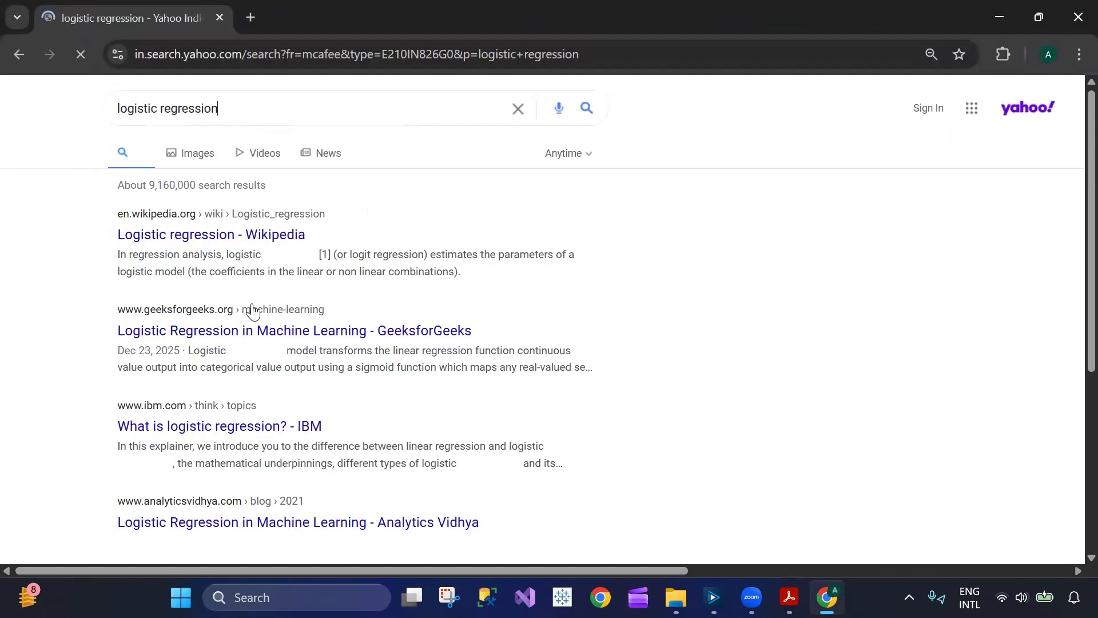
left_click(217, 234)
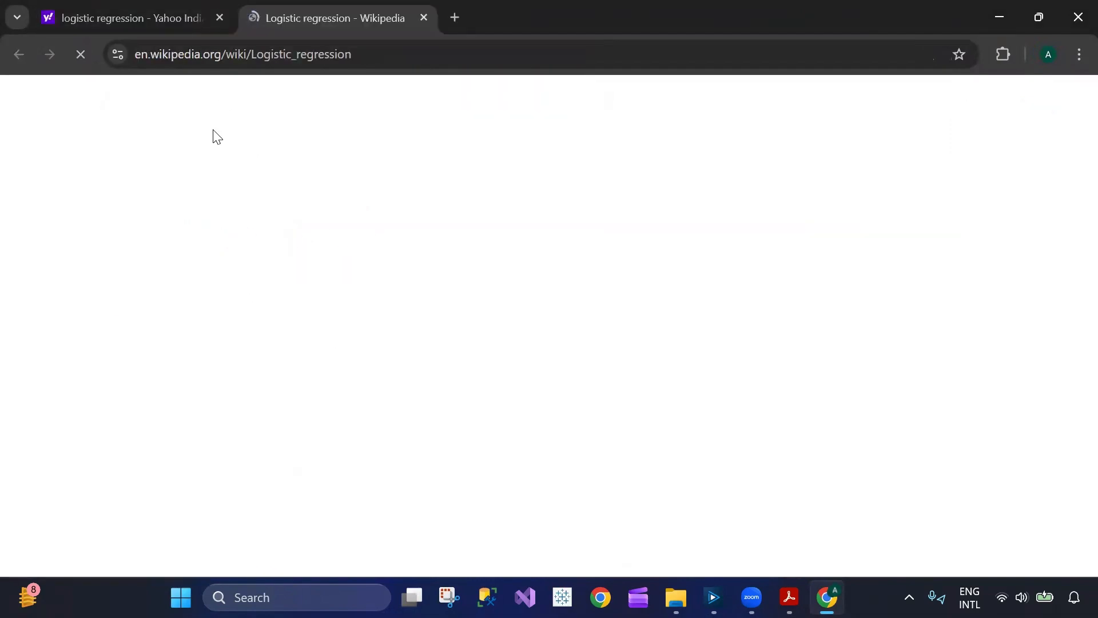
- Read the Wikipedia article's introduction, its Applications section and the supervised machine learning part, down to the Example problem
scroll(341, 387, "down", 2)
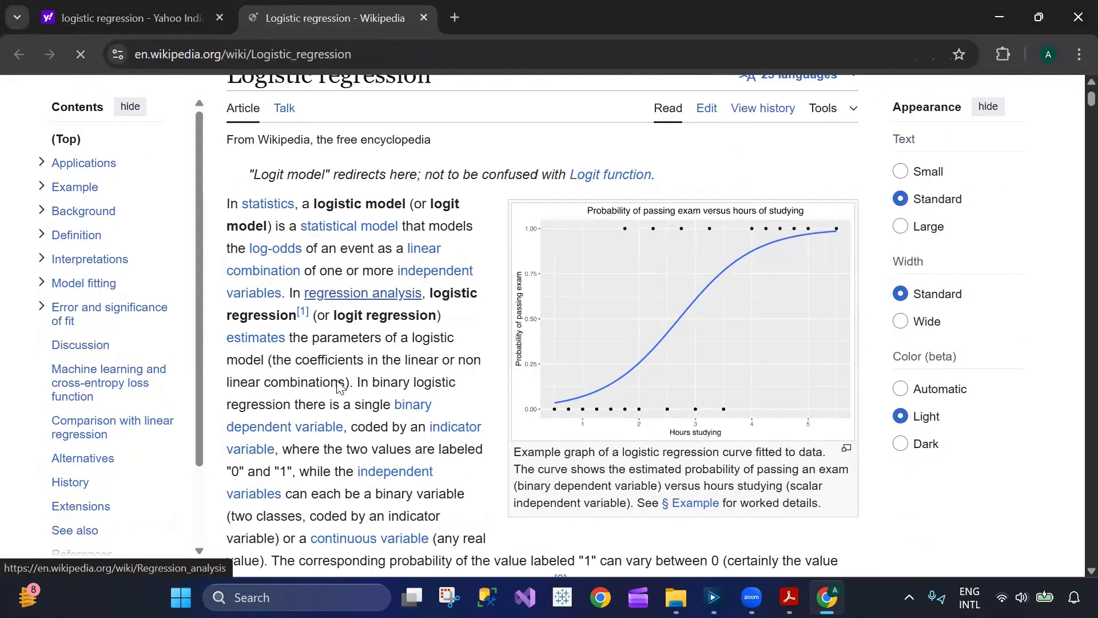
scroll(538, 400, "down", 1)
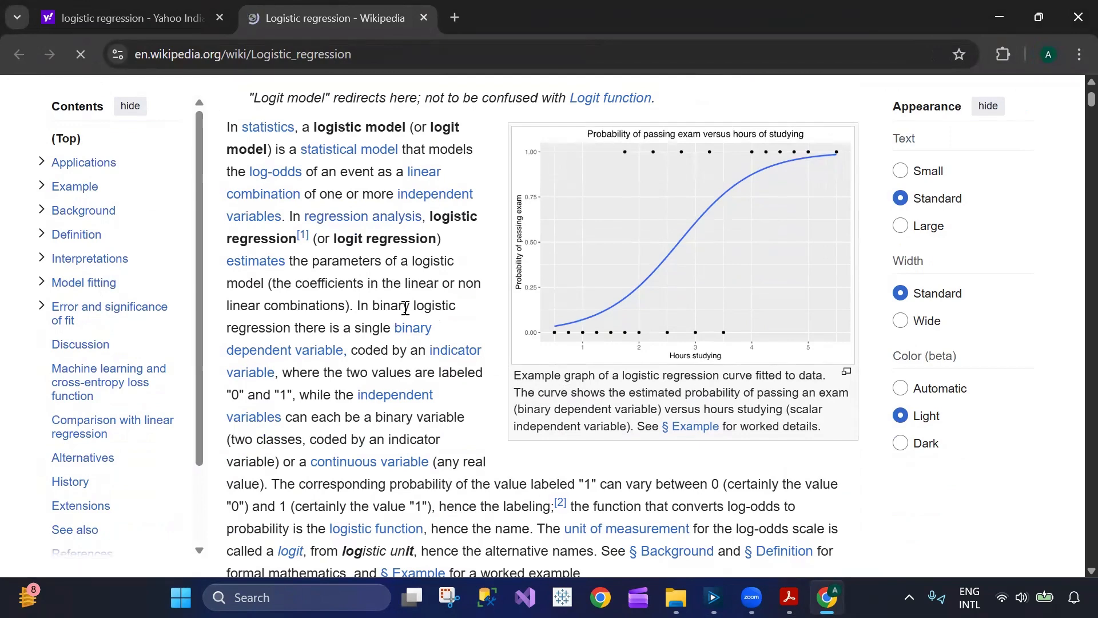
scroll(405, 307, "down", 6)
scroll(406, 310, "down", 7)
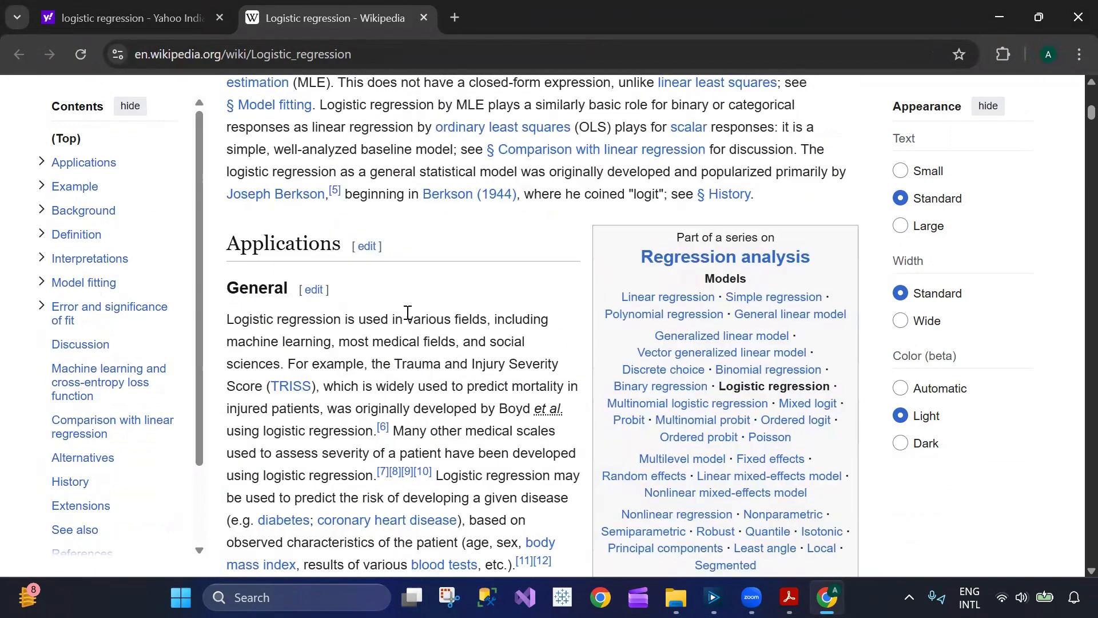
scroll(419, 328, "down", 1)
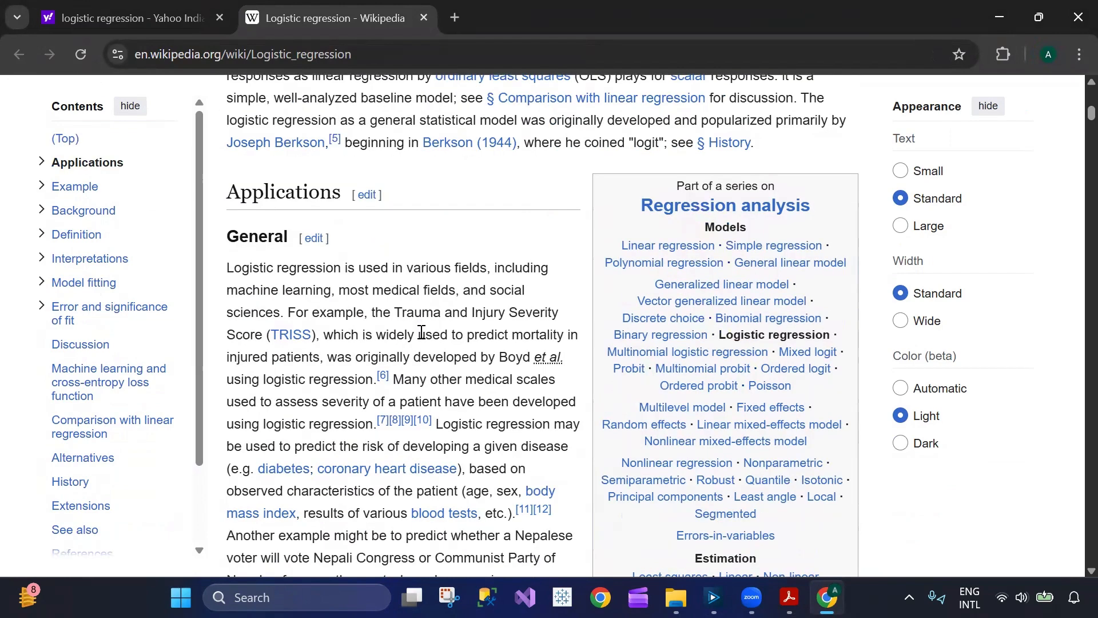
scroll(424, 332, "down", 2)
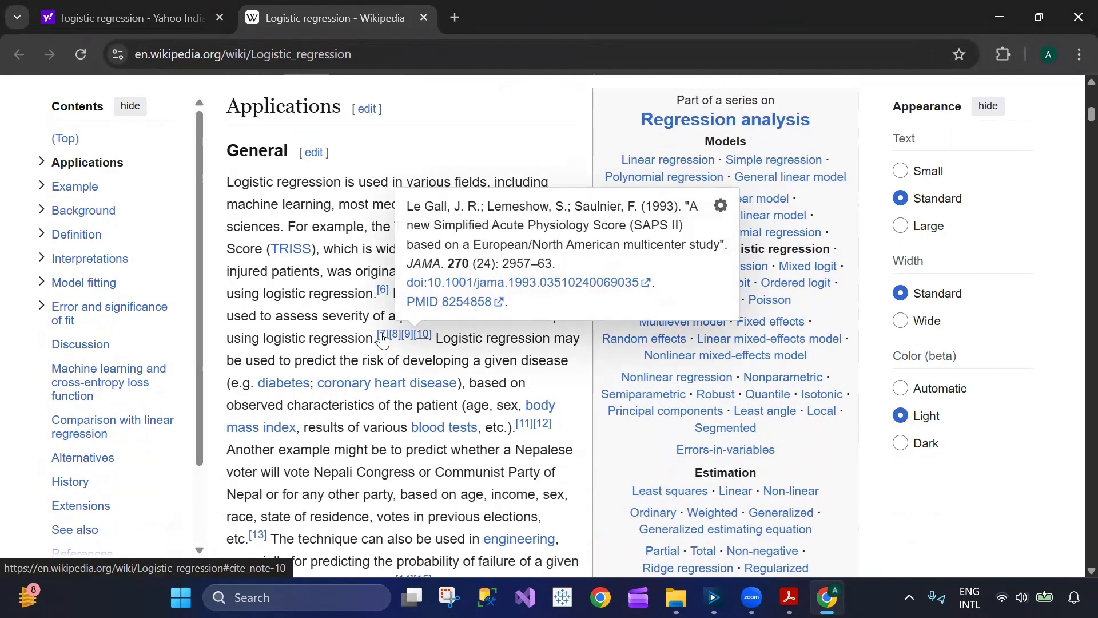
scroll(313, 294, "down", 5)
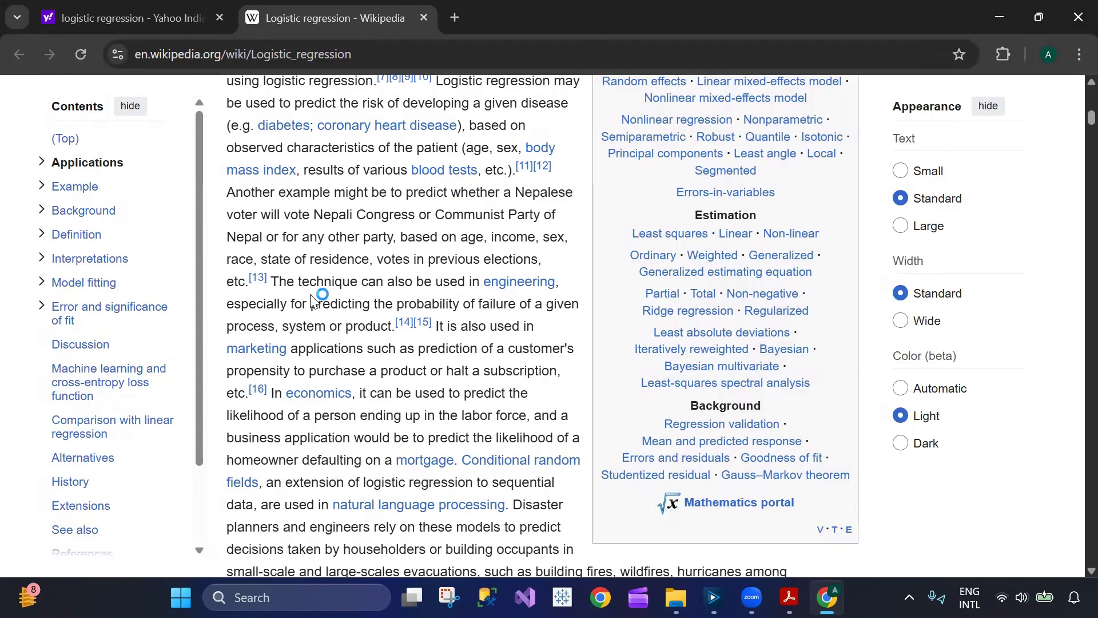
scroll(312, 300, "down", 6)
scroll(321, 366, "down", 4)
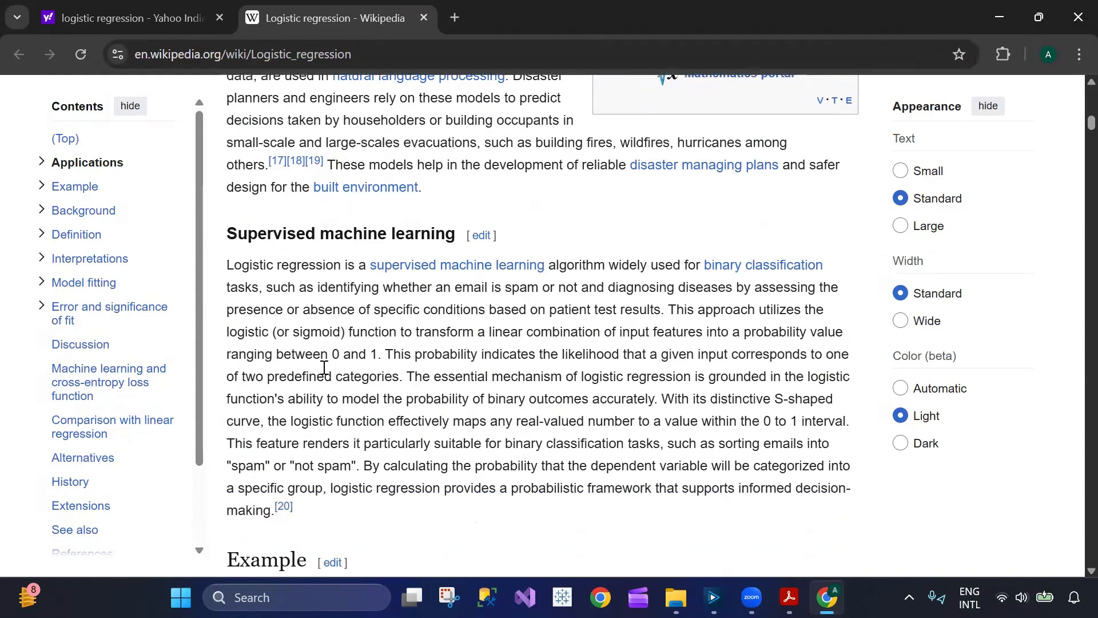
scroll(325, 376, "down", 7)
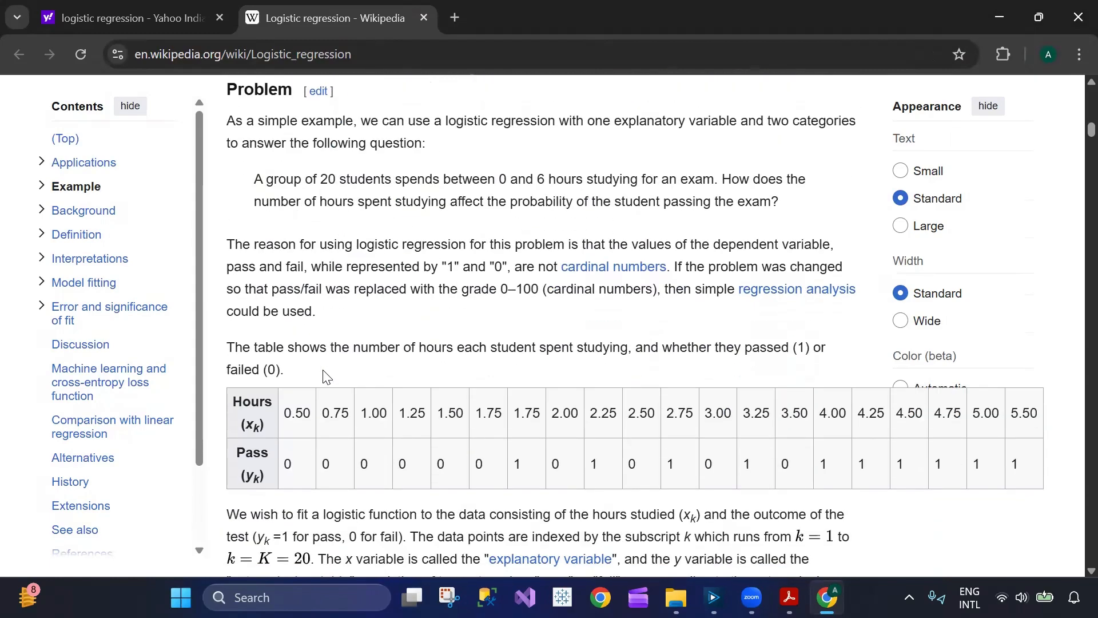
- Examine the Example problem, highlighting the sentence about 20 students' study hours and the question about hours spent studying
scroll(326, 378, "up", 5)
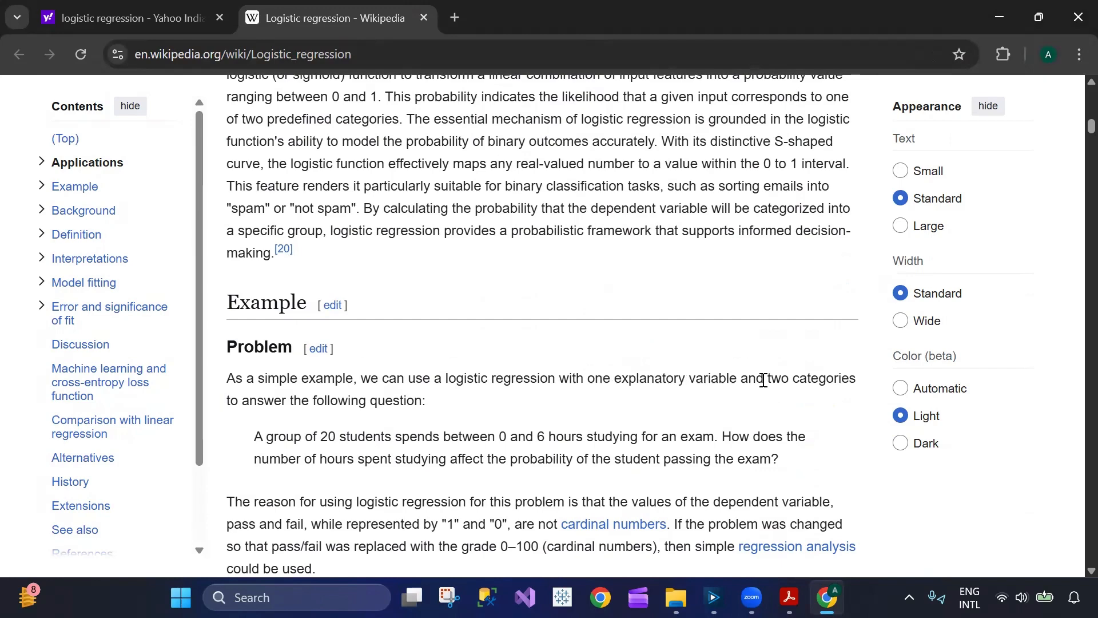
scroll(497, 411, "down", 1)
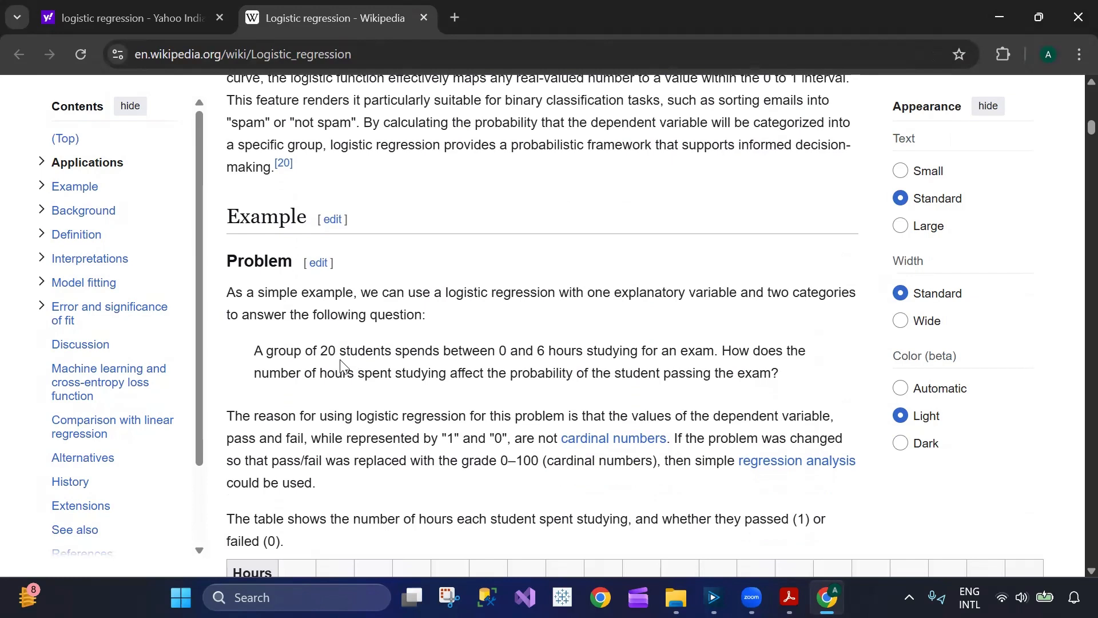
left_click_drag(255, 350, 730, 350)
left_click(532, 377)
left_click_drag(260, 375, 437, 372)
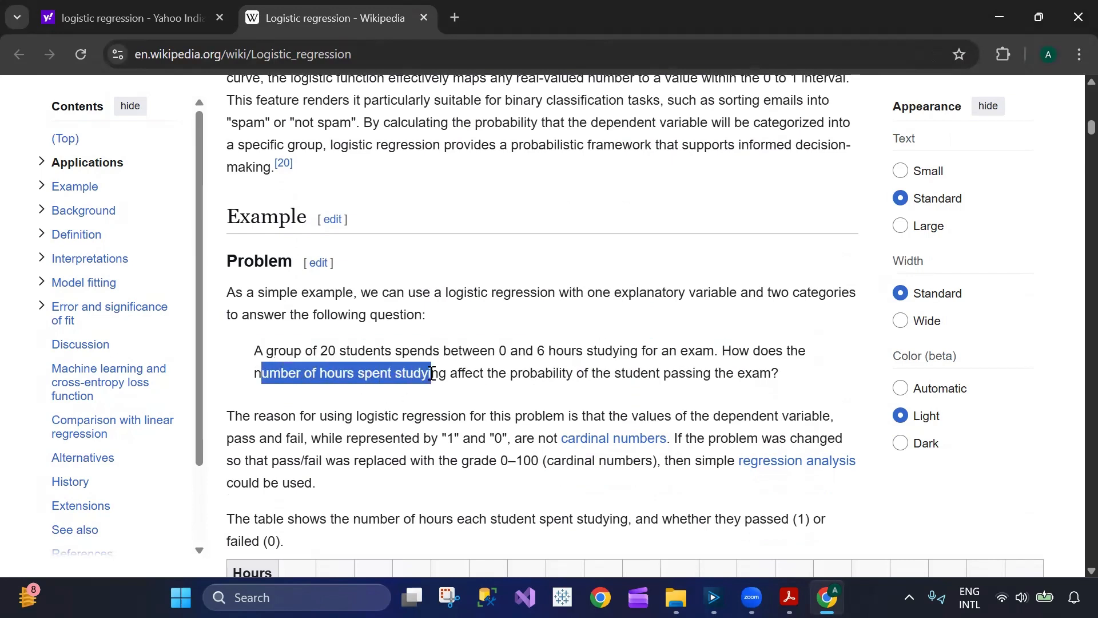
left_click(441, 402)
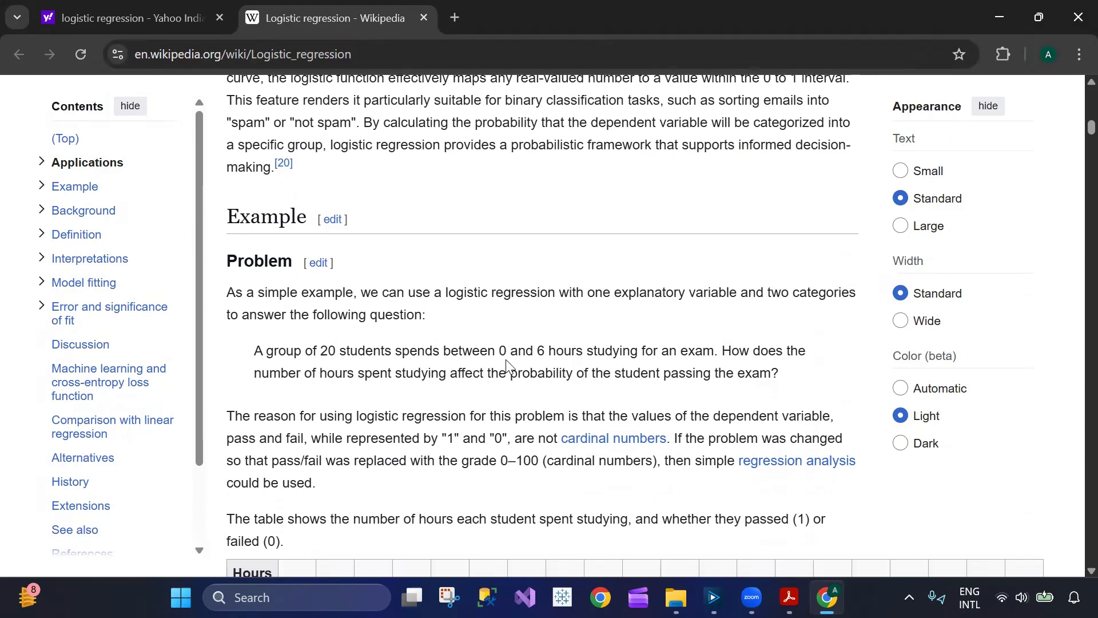
- Compare the Wikipedia example's study-hours table, model formula and likelihood method with the mathematics section of the PDF
scroll(492, 347, "down", 1)
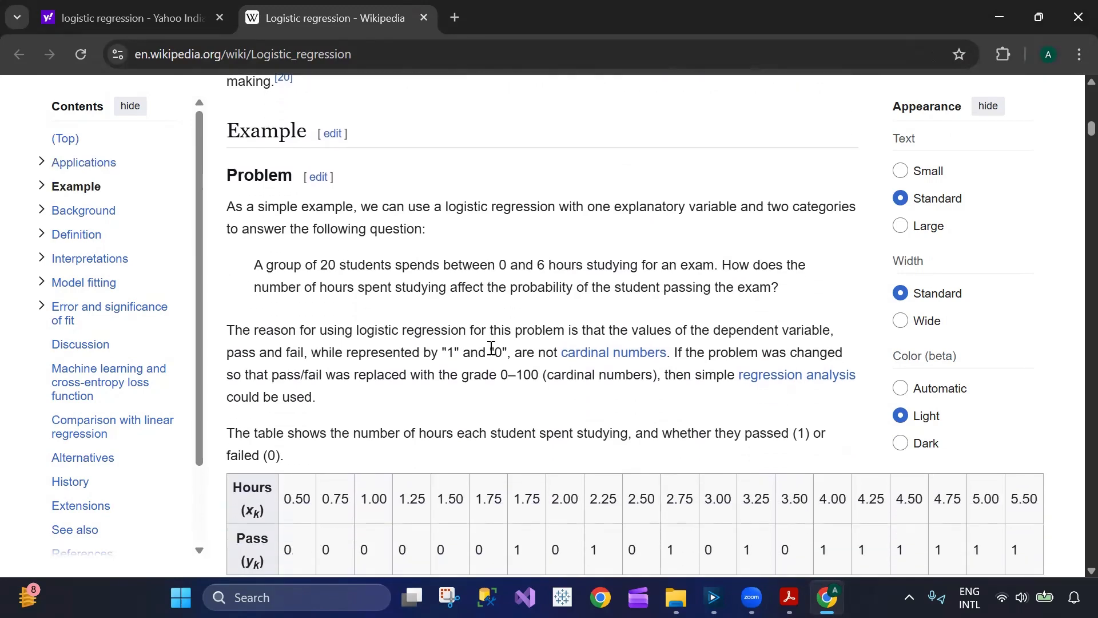
scroll(476, 336, "down", 6)
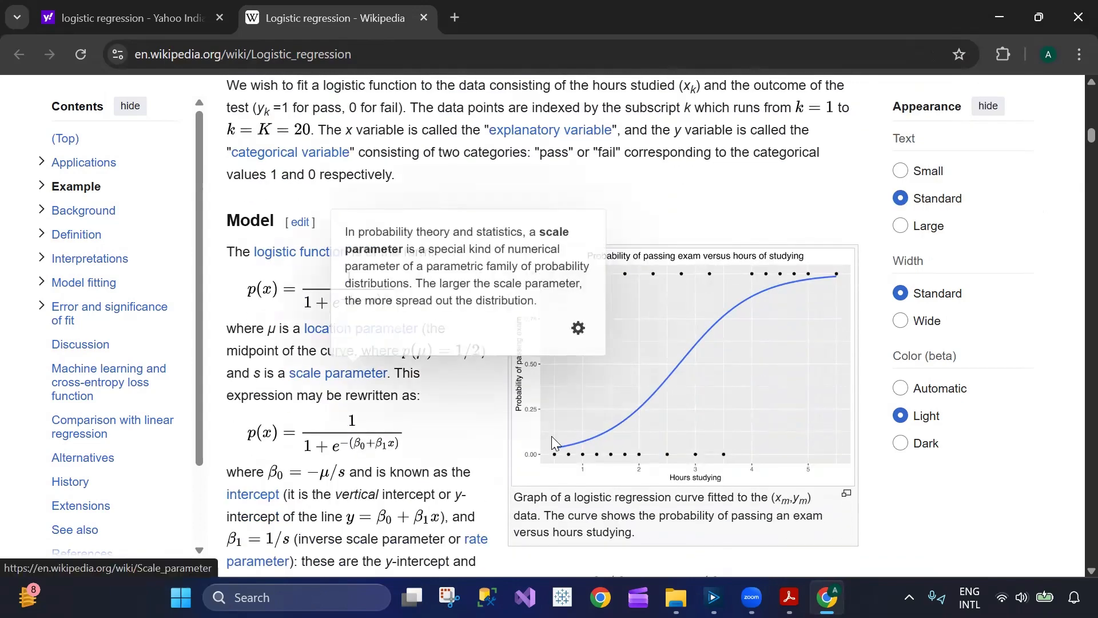
left_click(789, 598)
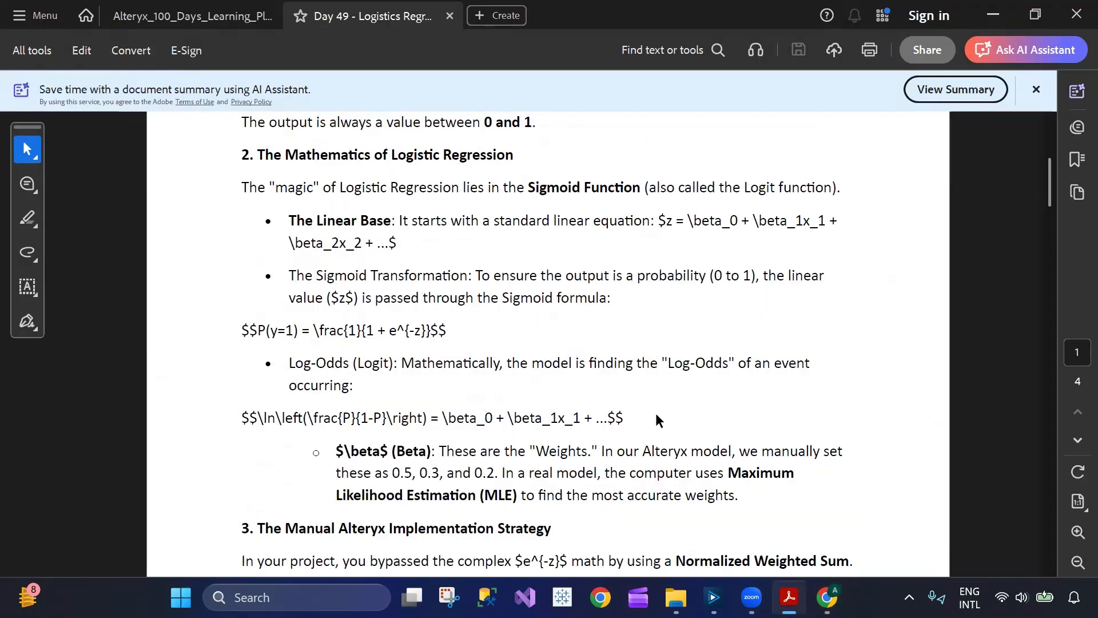
key("alt+Tab")
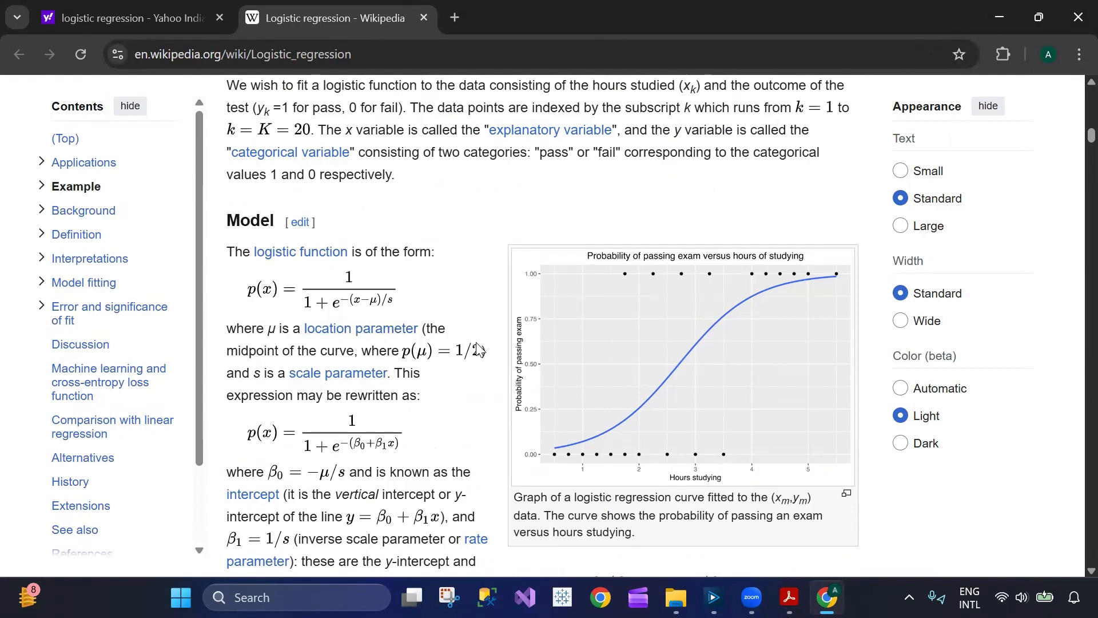
scroll(411, 392, "down", 4)
scroll(412, 391, "down", 15)
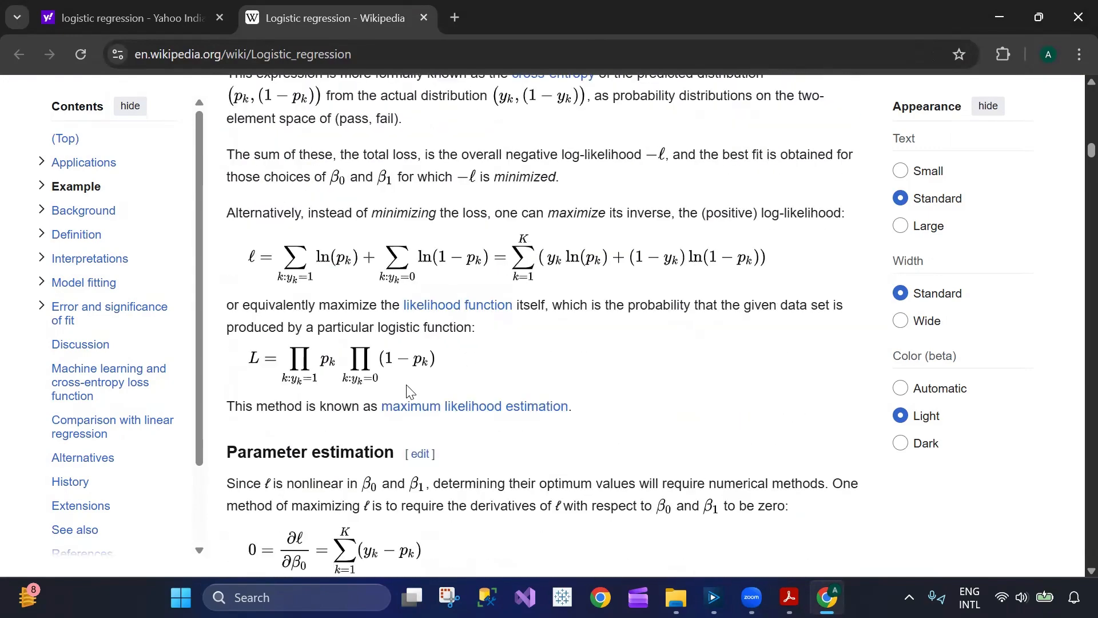
scroll(409, 391, "down", 1)
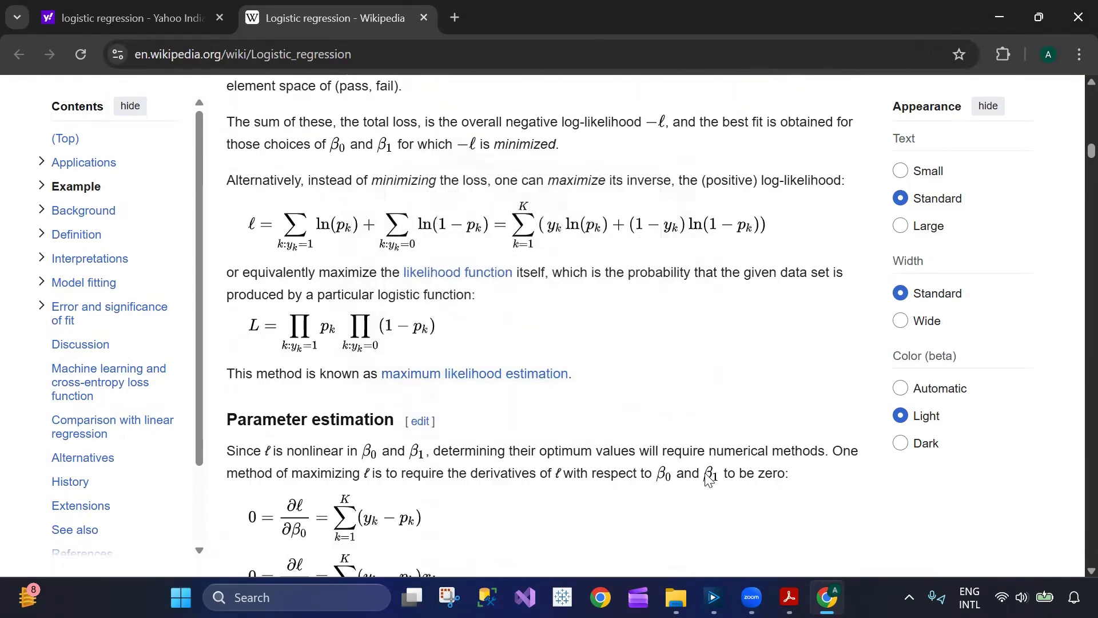
- Switch to the Day 49 PDF and highlight the passage from the Sigmoid Function introduction through the Sigmoid Transformation bullet
left_click(789, 597)
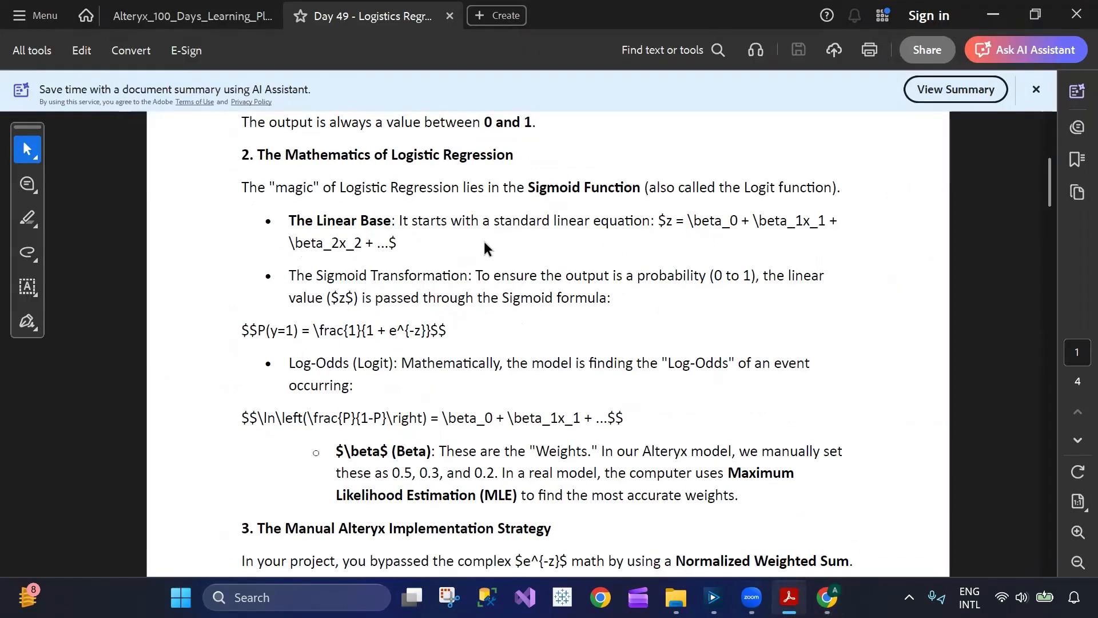
left_click_drag(234, 187, 474, 297)
left_click(362, 297)
- Return to the Wikipedia article in Chrome and review the Predictions, Generalizations and logistic function definition sections
left_click(827, 597)
scroll(537, 411, "down", 10)
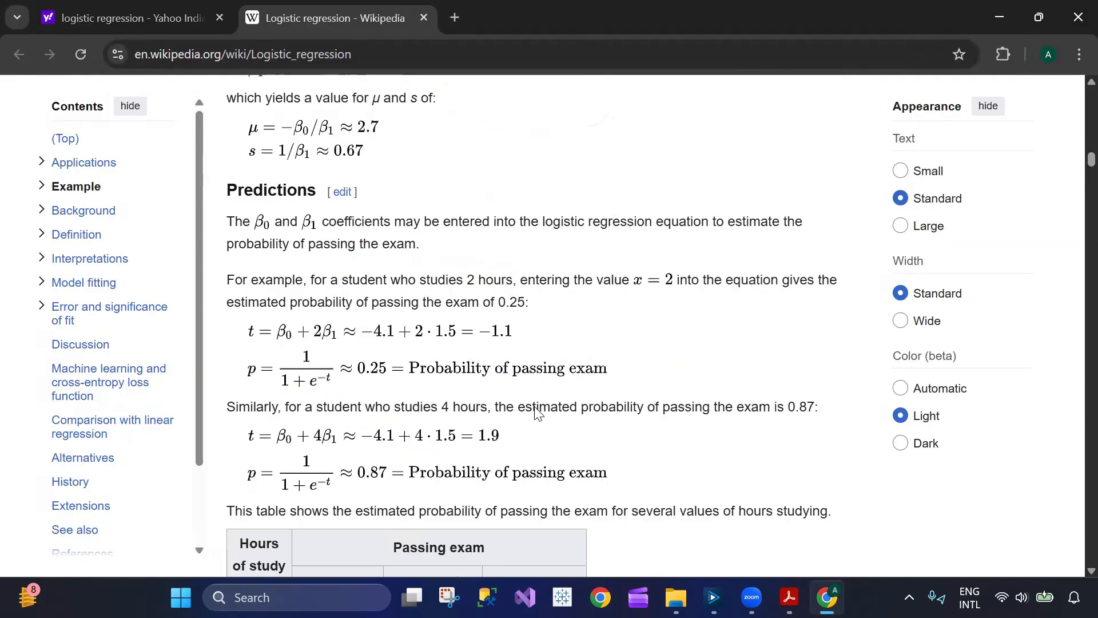
scroll(536, 411, "down", 5)
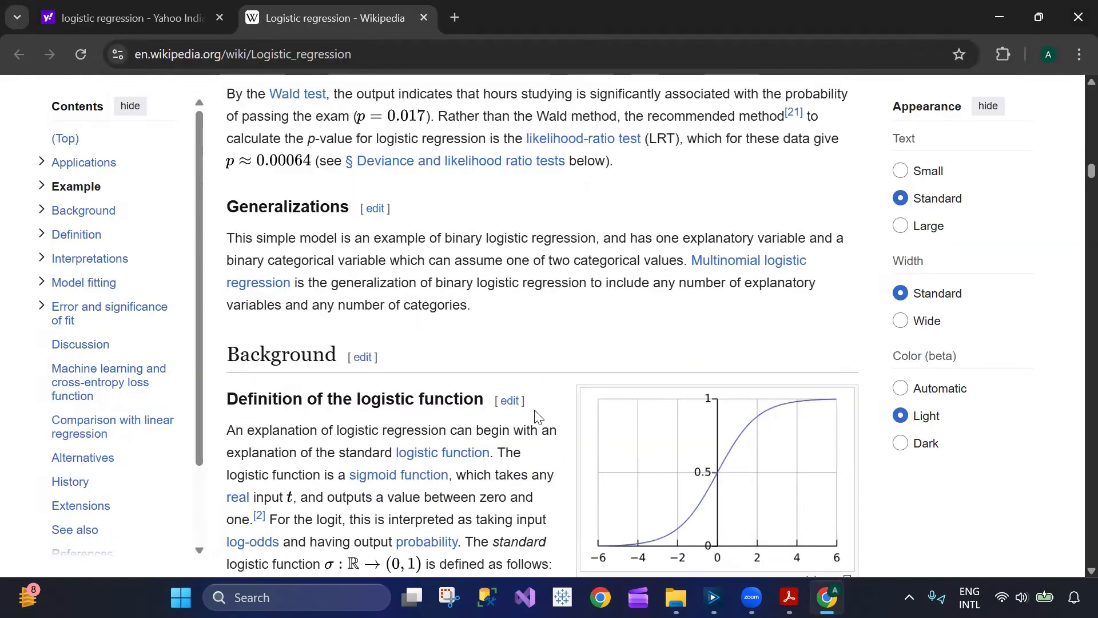
scroll(536, 410, "down", 3)
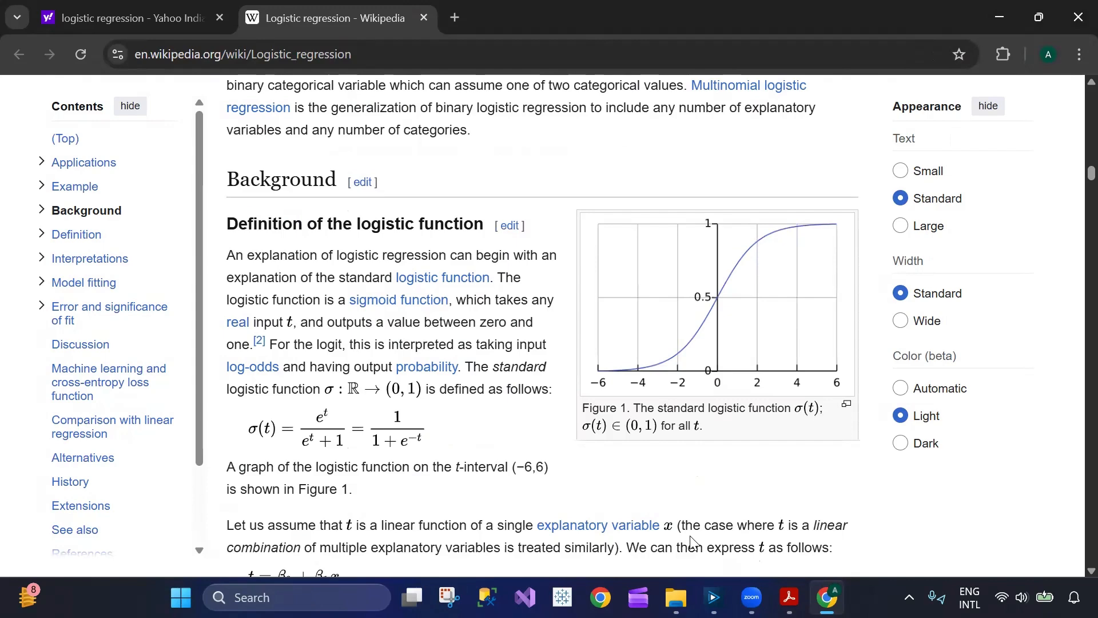
- Go back to the search results and open the "Logistic Regression Overview with Example" article from Statistics by Jim
key("ctrl+shift+Tab")
scroll(488, 412, "down", 4)
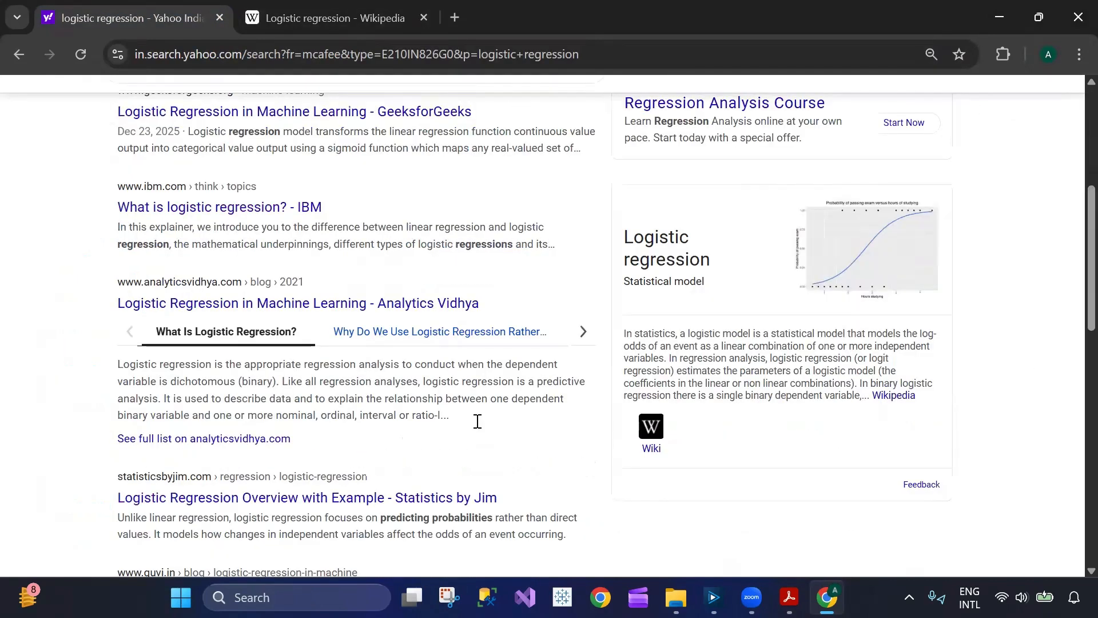
scroll(389, 413, "down", 2)
left_click(385, 403)
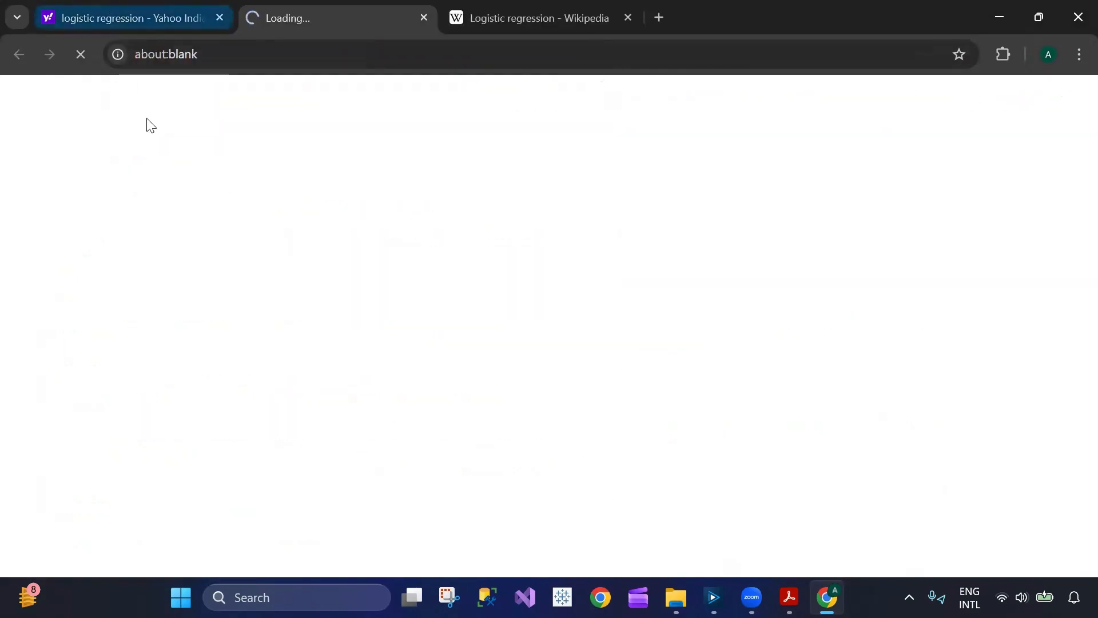
left_click(182, 20)
left_click(274, 23)
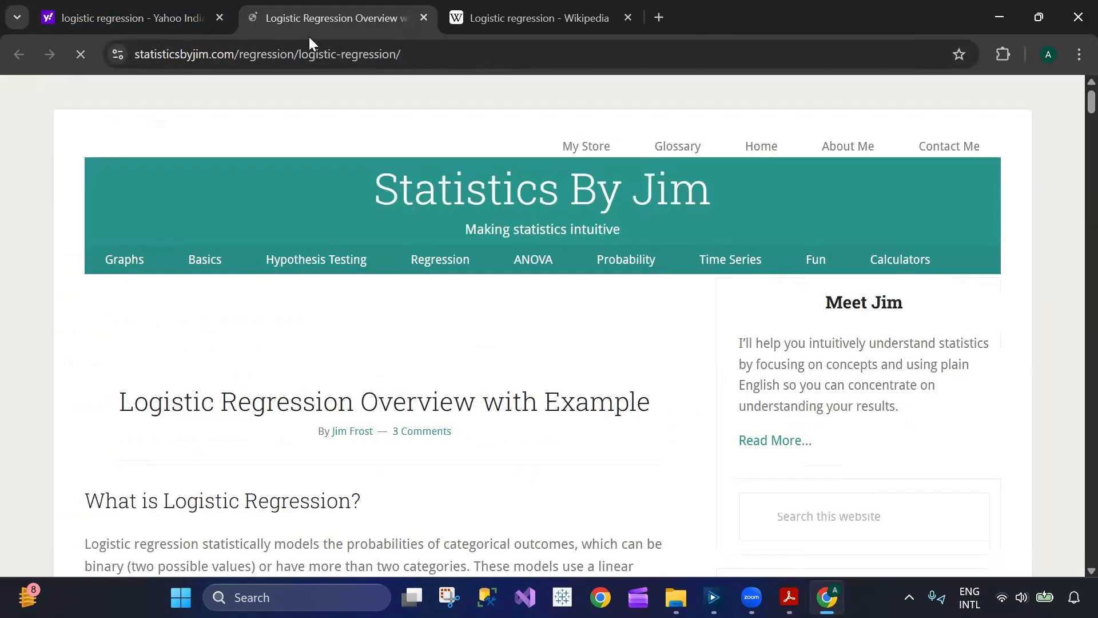
- Read the Statistics by Jim article from the definition of logistic regression through to the model assumptions section
scroll(424, 441, "down", 20)
scroll(421, 434, "down", 15)
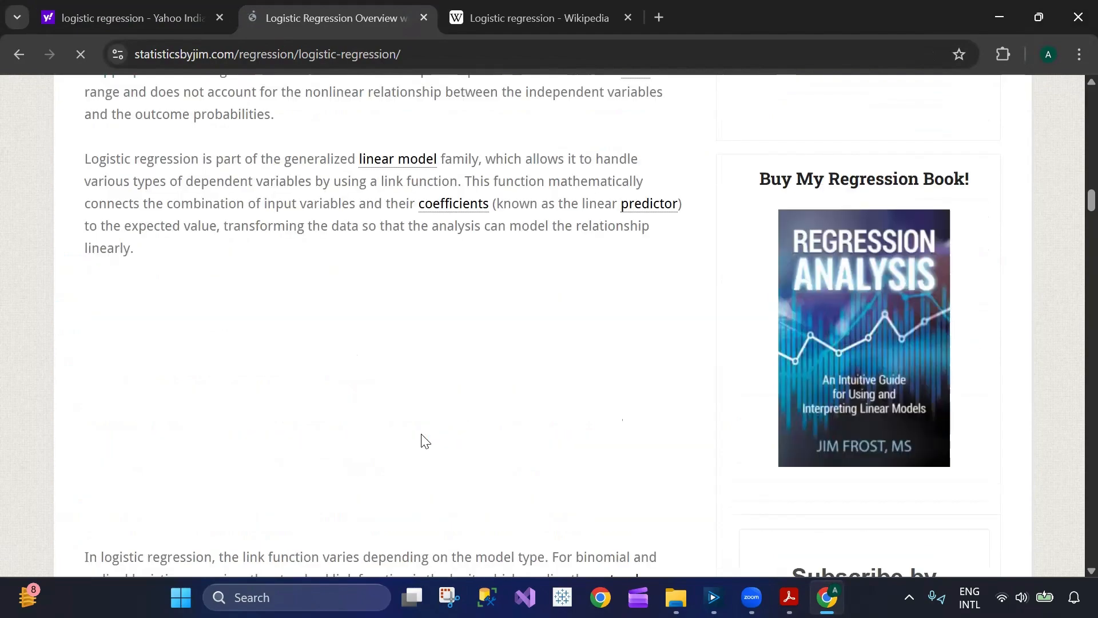
scroll(421, 433, "up", 3)
scroll(402, 361, "down", 3)
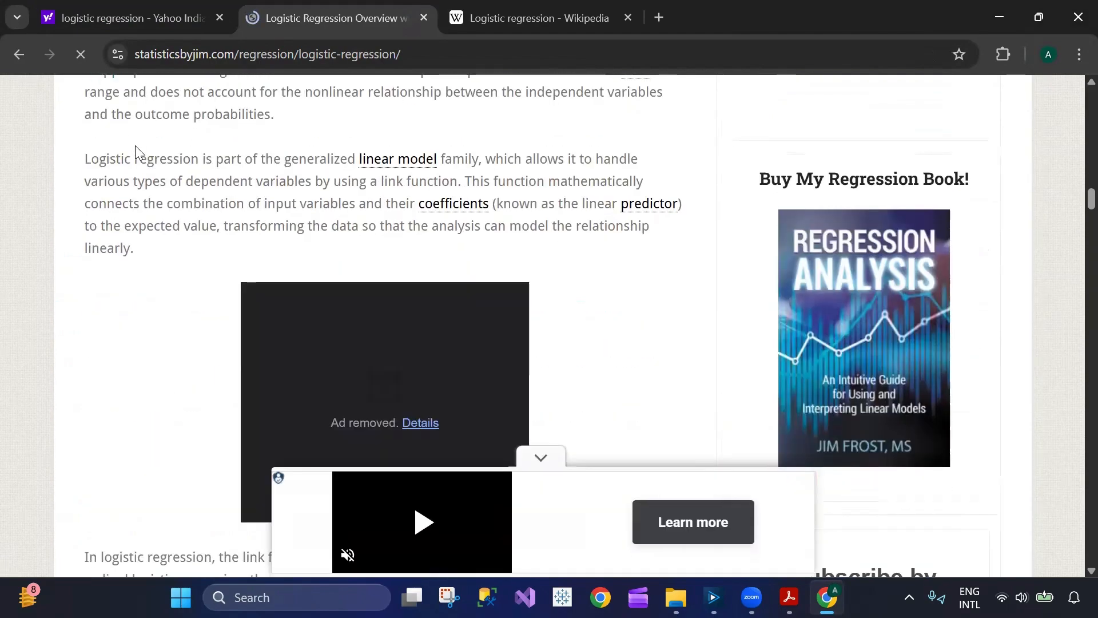
scroll(171, 319, "down", 15)
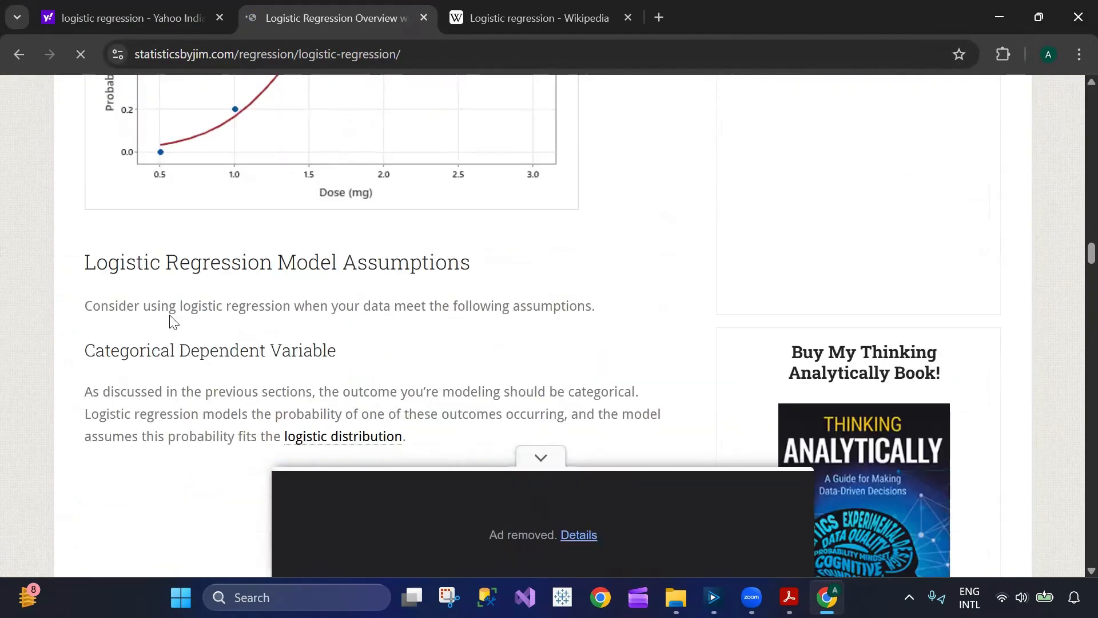
- Read the rest of the Statistics by Jim article, from the model assumptions through the link functions to the odds ratio example
scroll(171, 320, "down", 12)
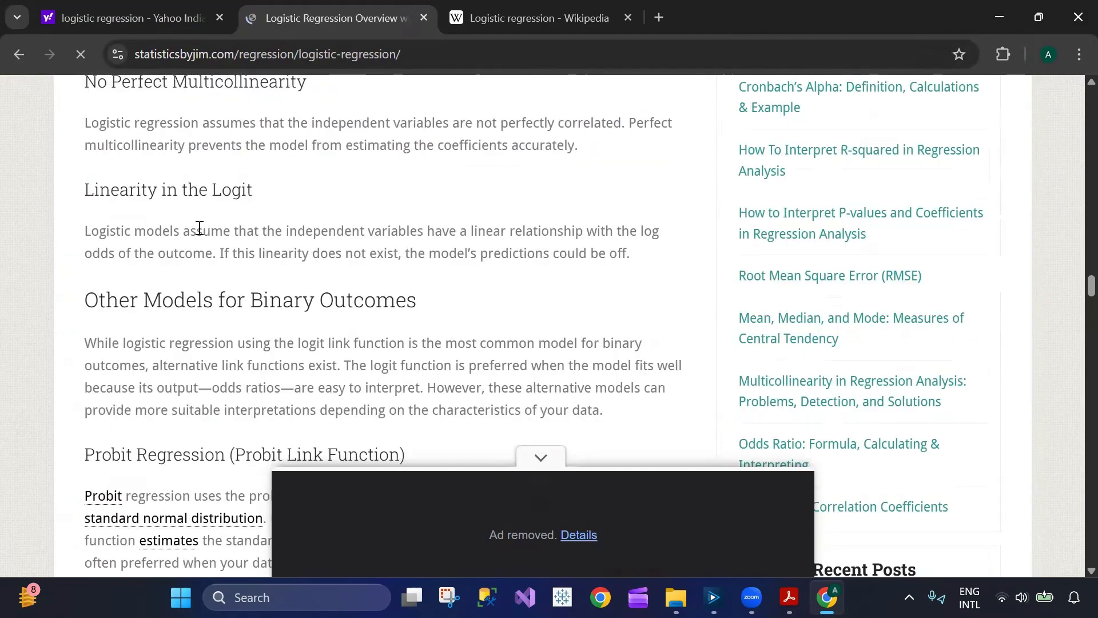
scroll(201, 234, "down", 10)
left_click(156, 14)
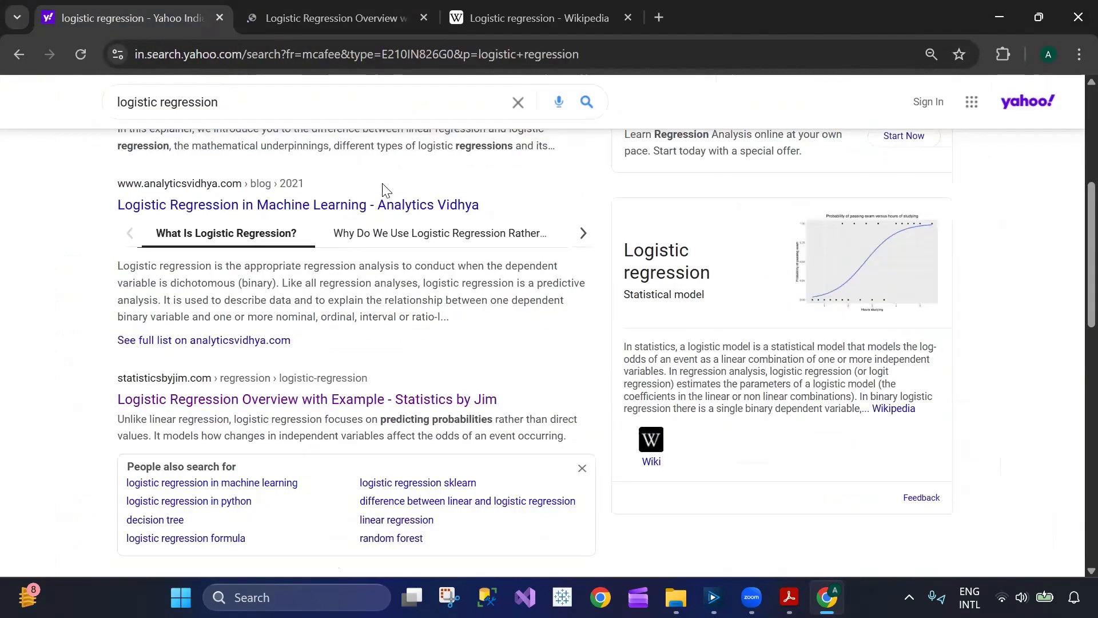
left_click(334, 20)
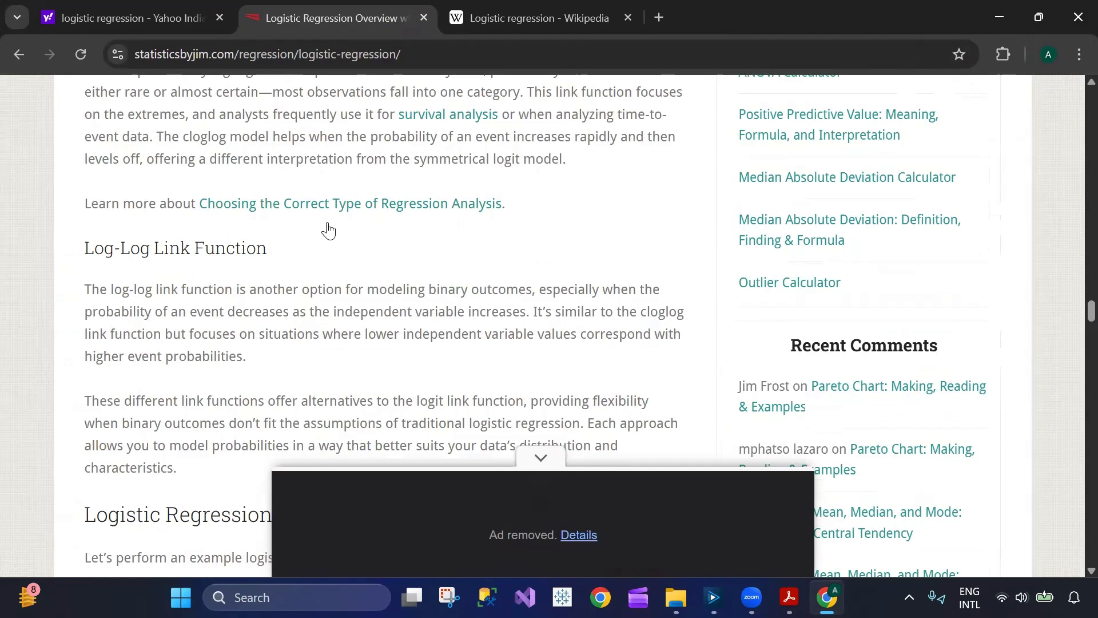
scroll(392, 355, "down", 15)
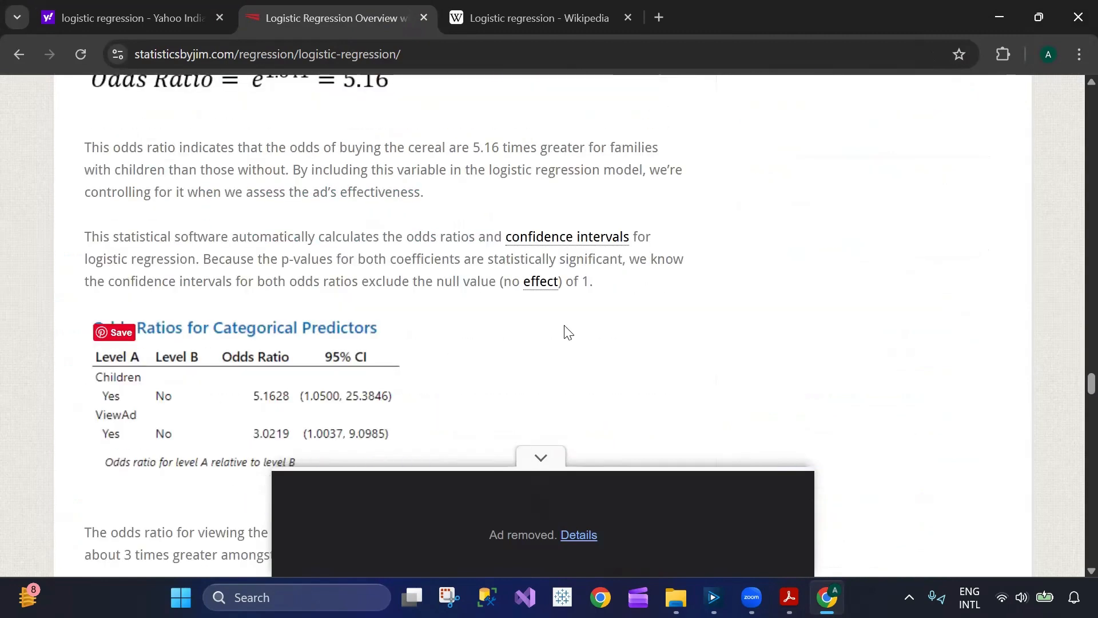
scroll(566, 331, "down", 4)
- Switch to Alteryx Designer, run the Logistic Regression workflow, and show the Input Data tool's output in an enlarged results area
left_click(713, 597)
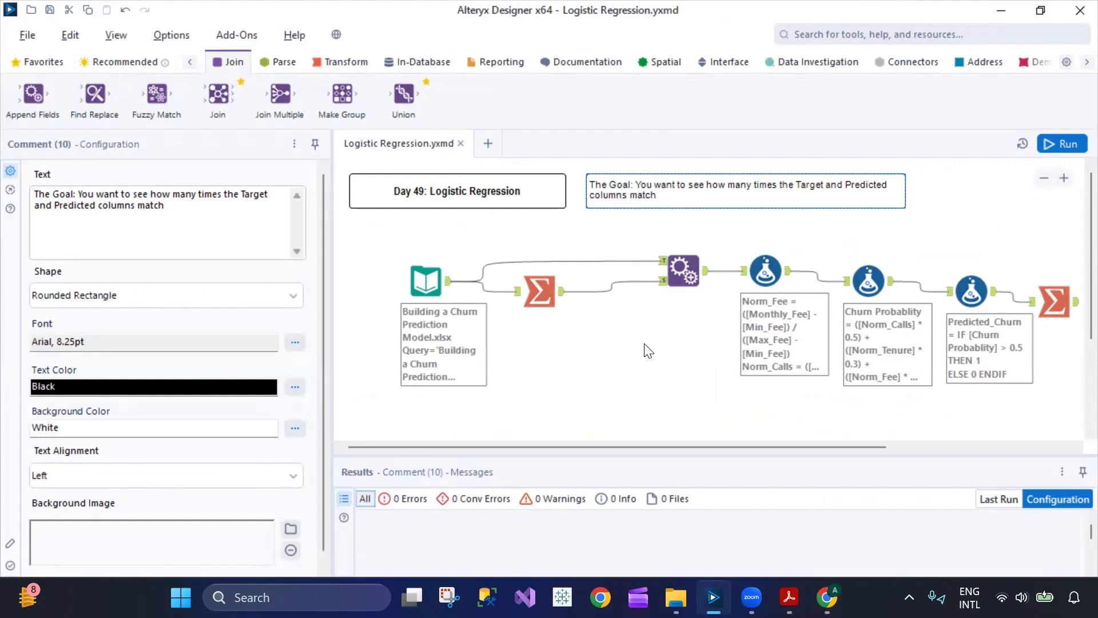
left_click(426, 281)
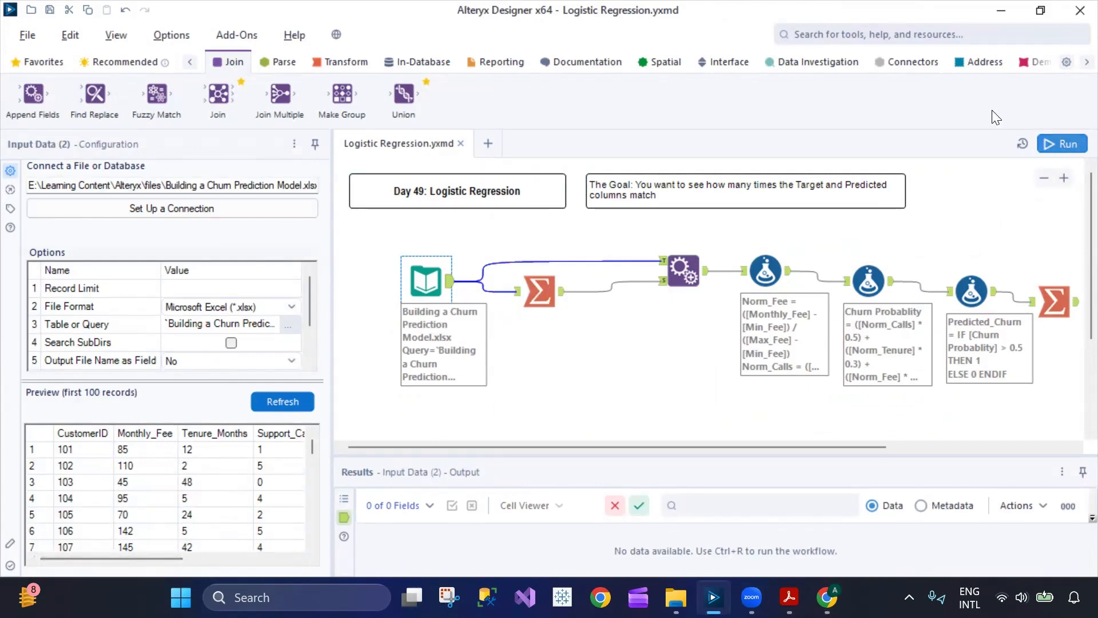
left_click(1062, 143)
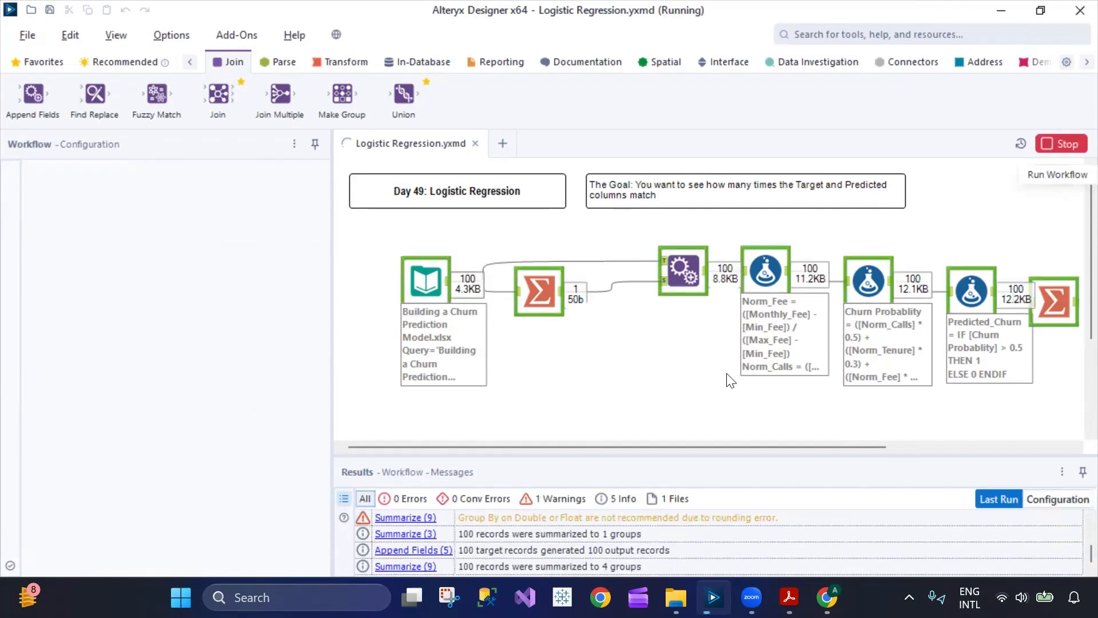
left_click(439, 282)
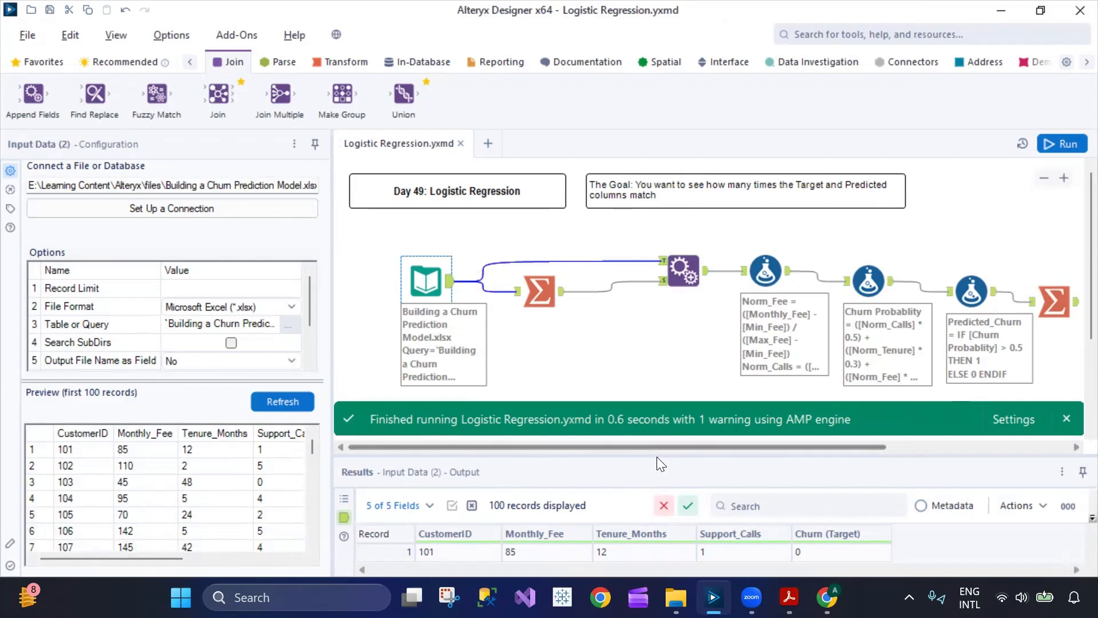
left_click_drag(657, 454, 661, 411)
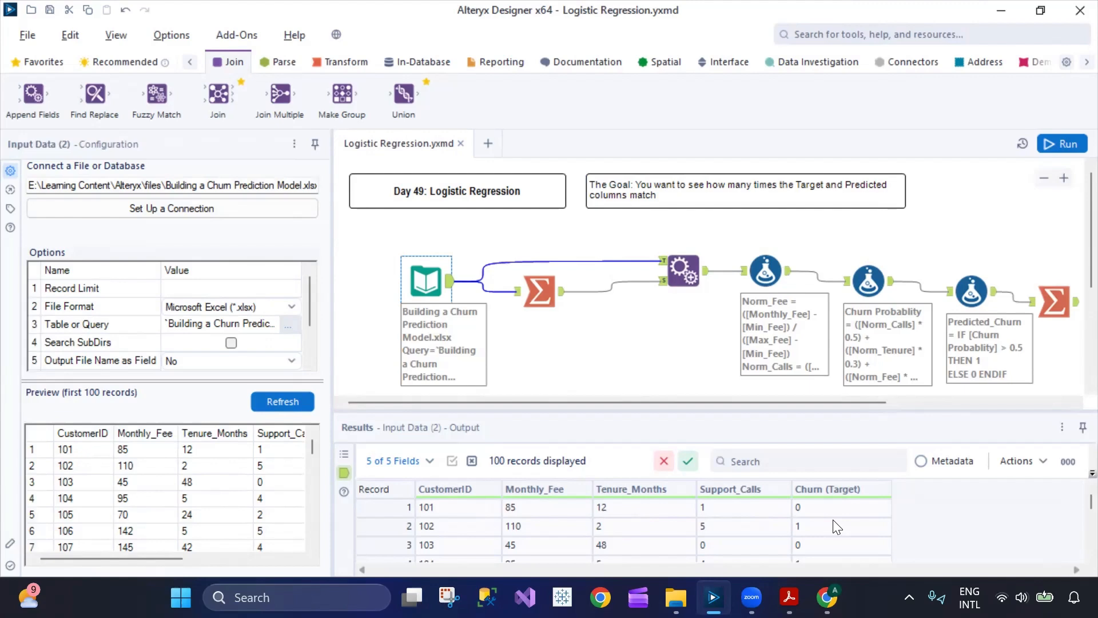
- Move the Append Fields tool, the three Formula tools and the final Summarize tool closer to the start of the workflow
left_click_drag(683, 270, 622, 281)
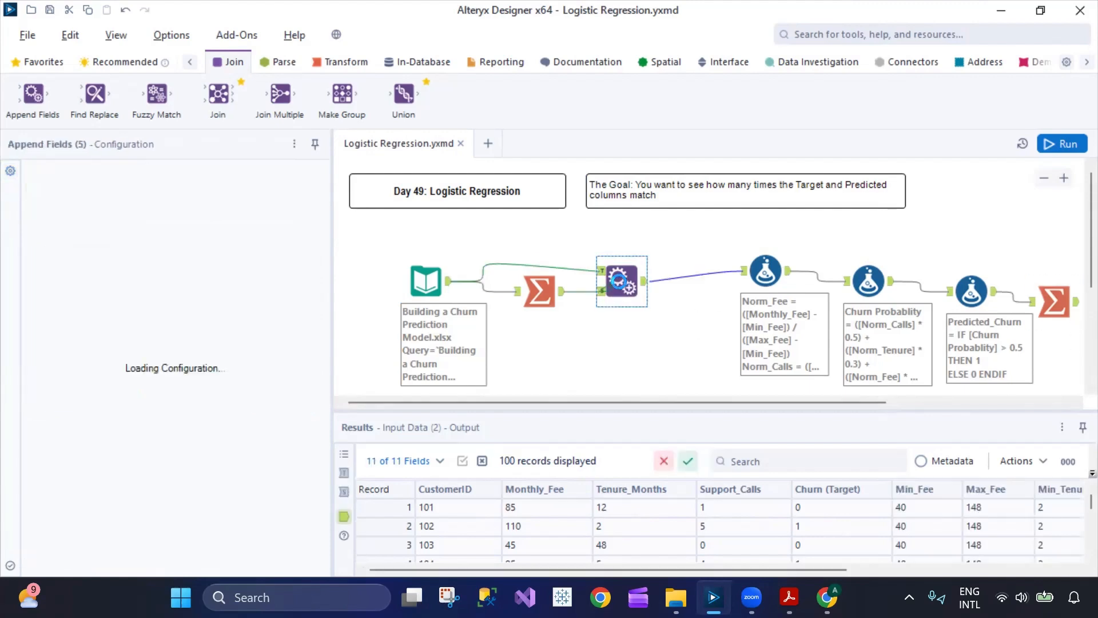
left_click_drag(763, 270, 681, 270)
left_click_drag(860, 276, 761, 268)
left_click_drag(971, 291, 841, 272)
left_click_drag(1058, 303, 948, 323)
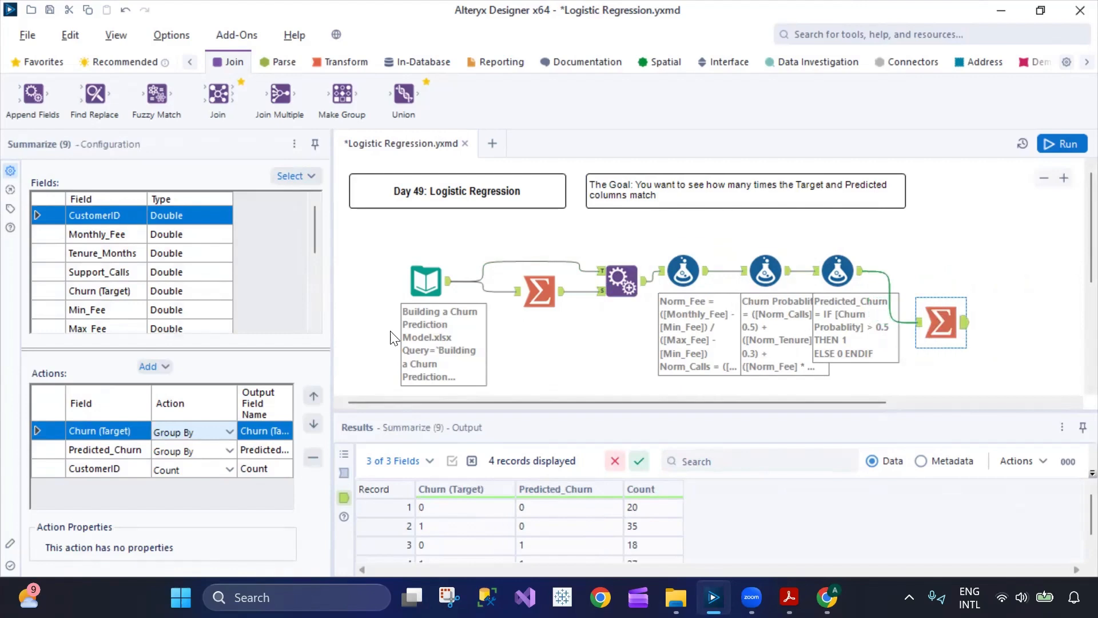
- Review the Input Data output and the first Summarize tool's minimum and maximum actions for fee, tenure and support calls
left_click(445, 295)
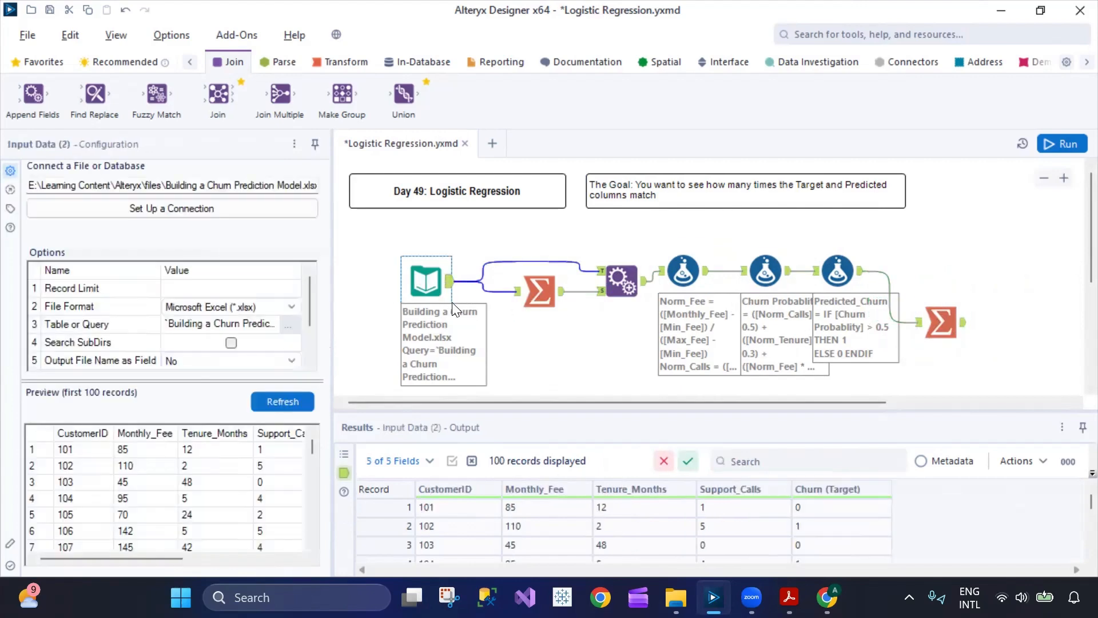
left_click(539, 292)
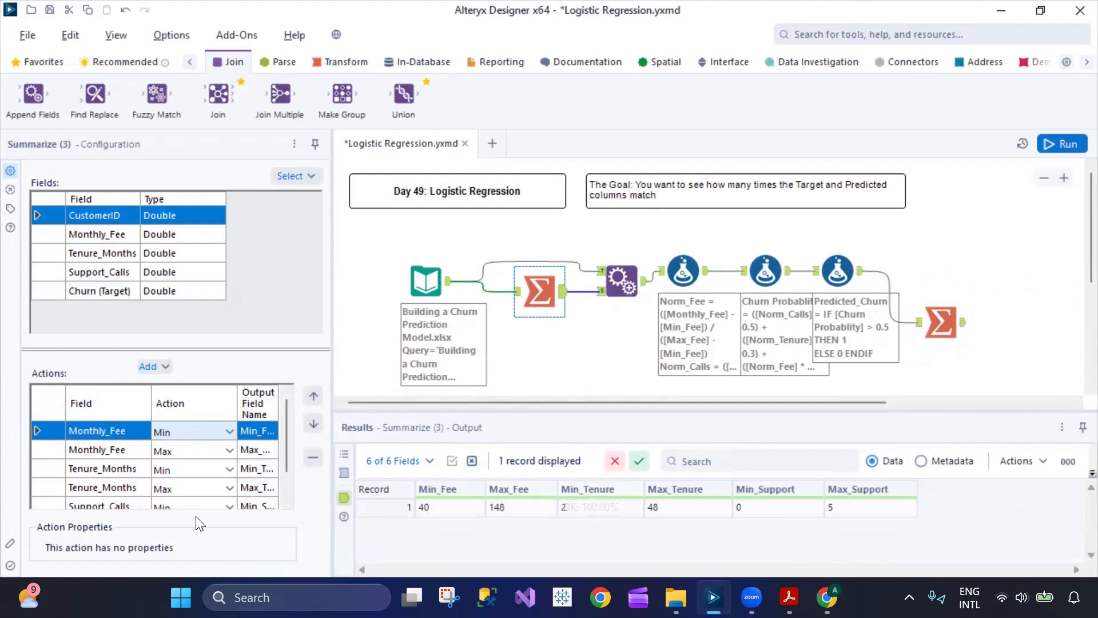
scroll(166, 489, "down", 2)
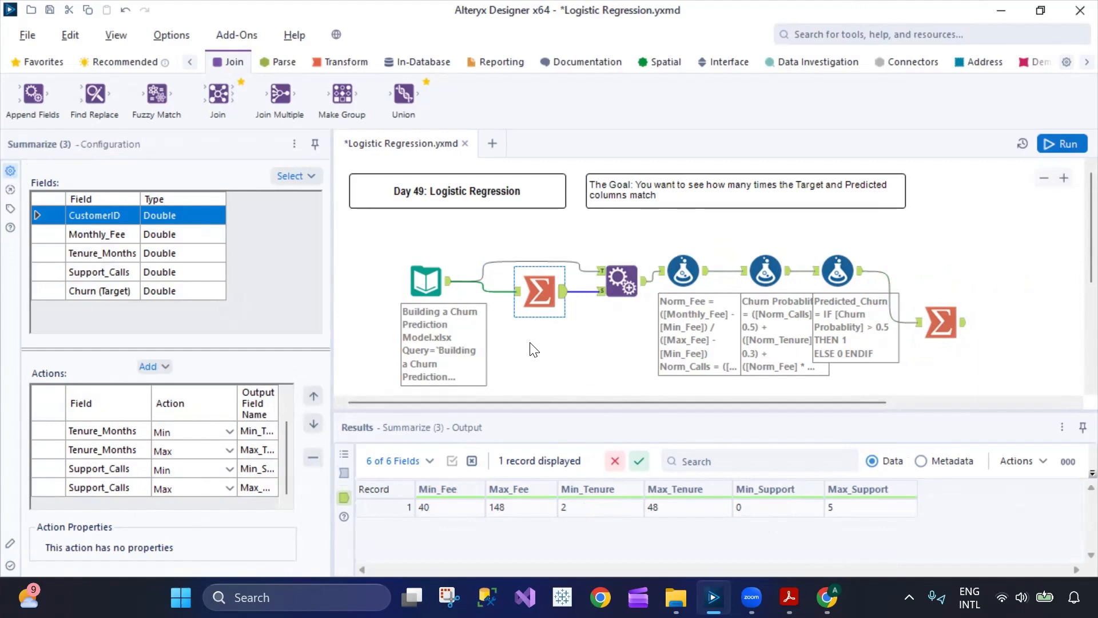
- Return to the Input Data output and examine the second record's Tenure_Months, Support_Calls and Churn (Target) values
left_click(432, 281)
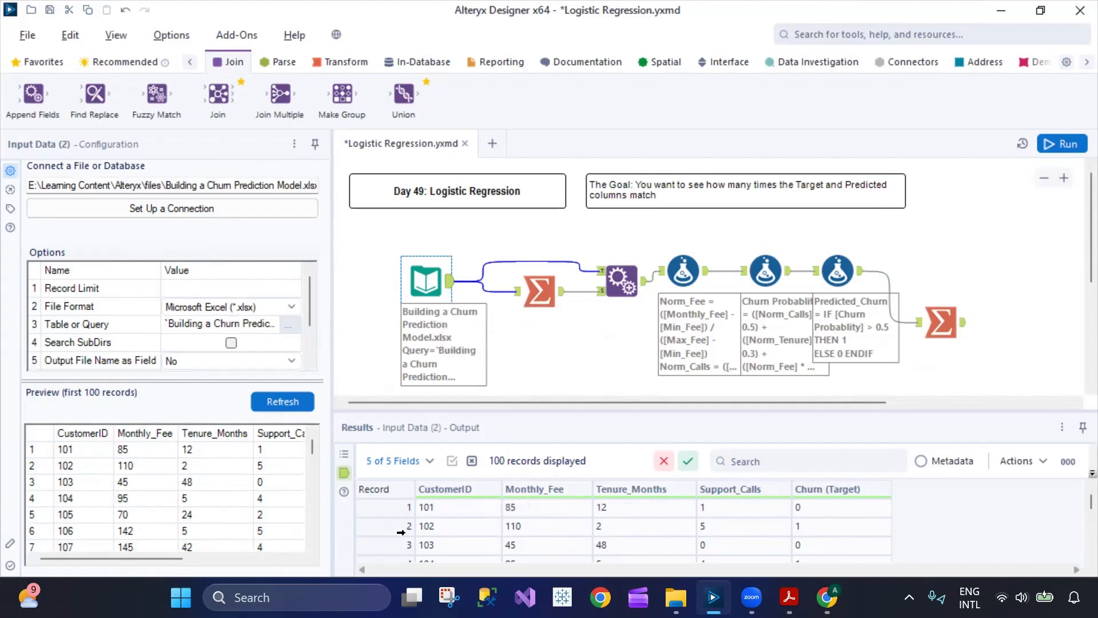
left_click(618, 530)
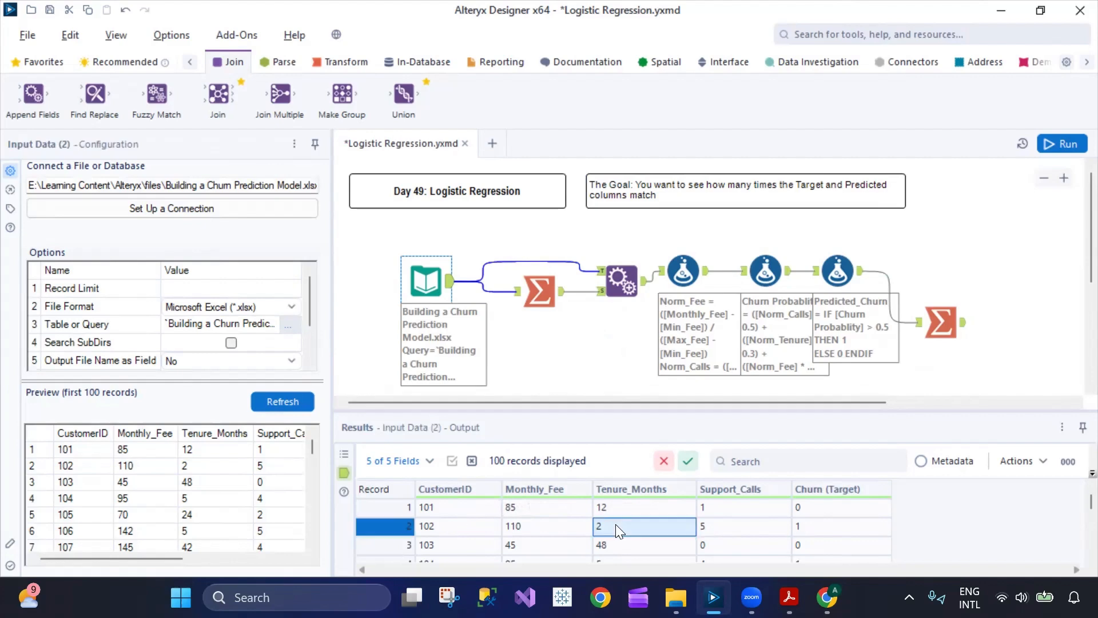
left_click(729, 531)
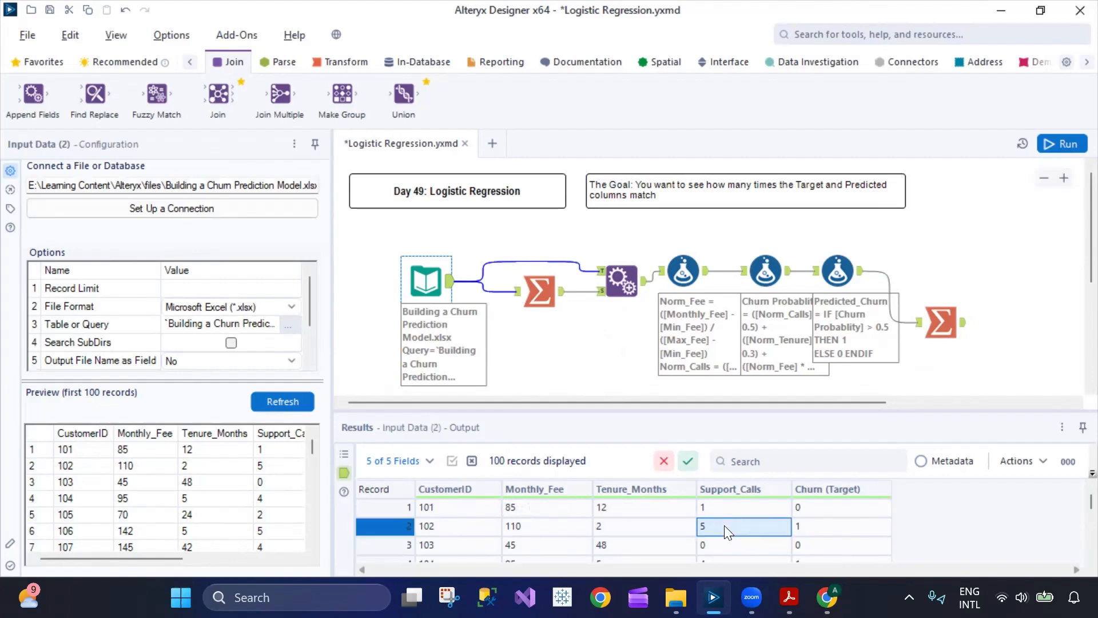
left_click(826, 525)
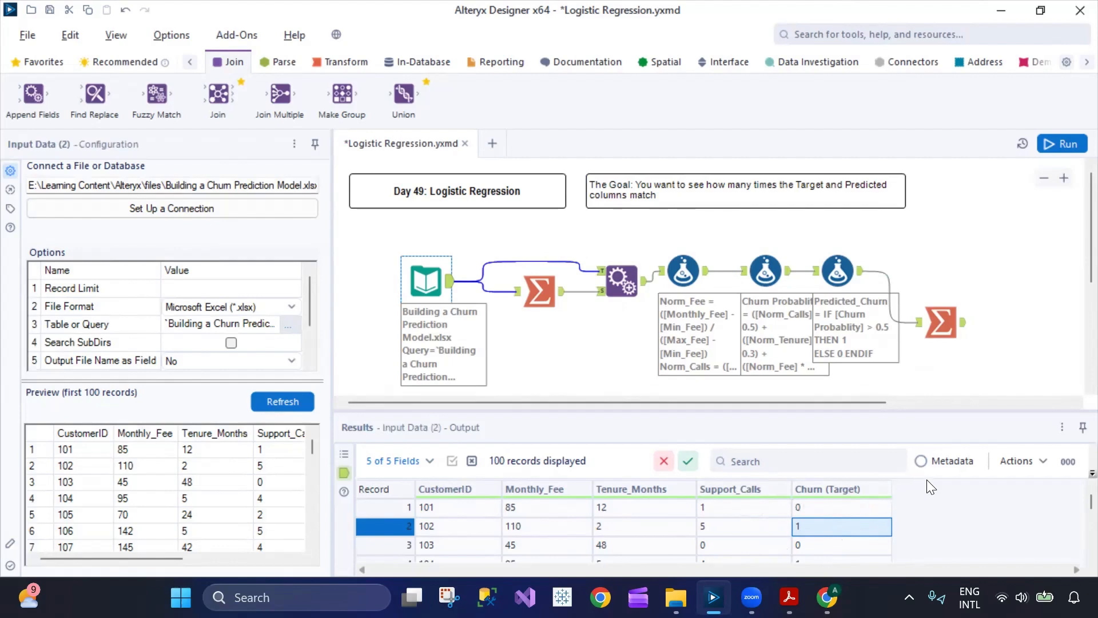
- Reopen the first Summarize tool and check its full list of Min and Max actions
left_click(539, 292)
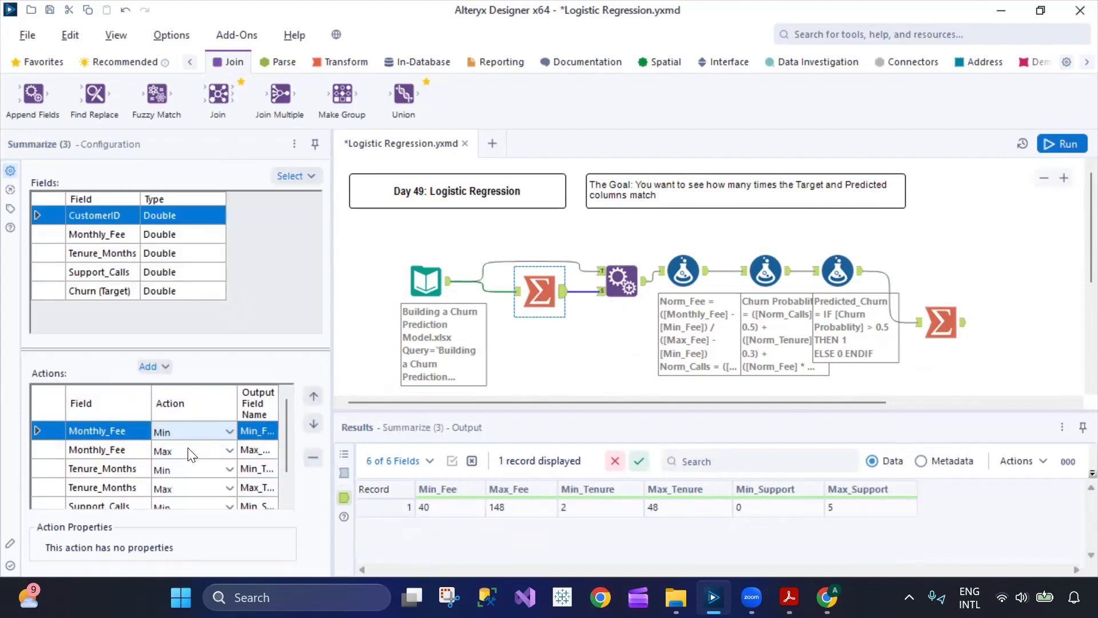
scroll(206, 456, "down", 1)
scroll(207, 459, "up", 1)
scroll(269, 454, "down", 1)
- Select the Append Fields tool, enlarge the results area, and examine the appended minimum and maximum columns across the records
left_click(632, 297)
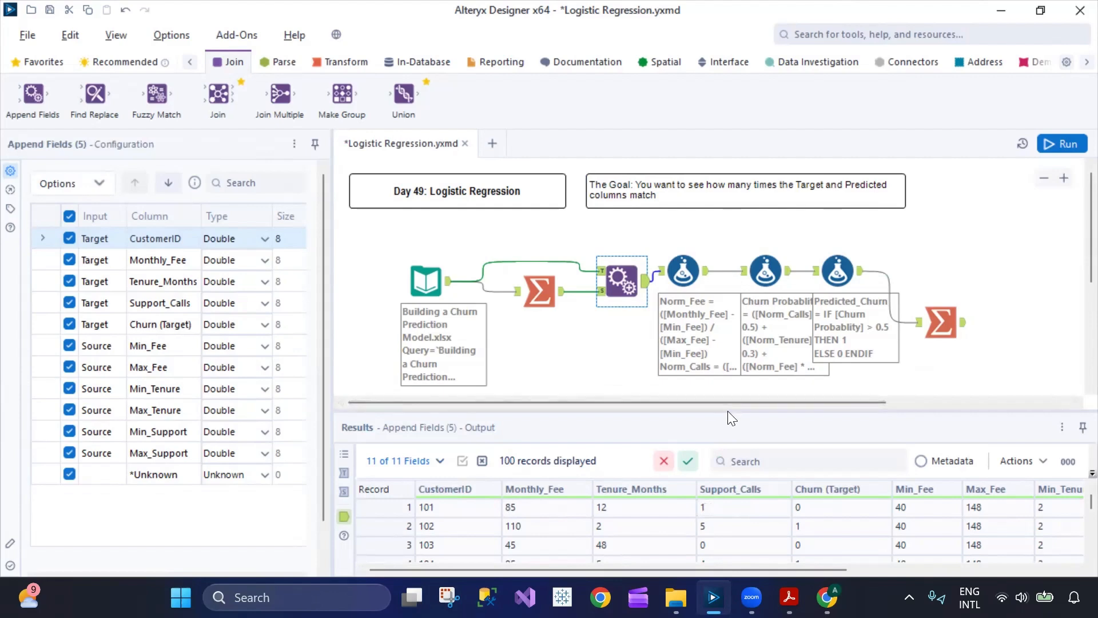
left_click_drag(728, 410, 727, 370)
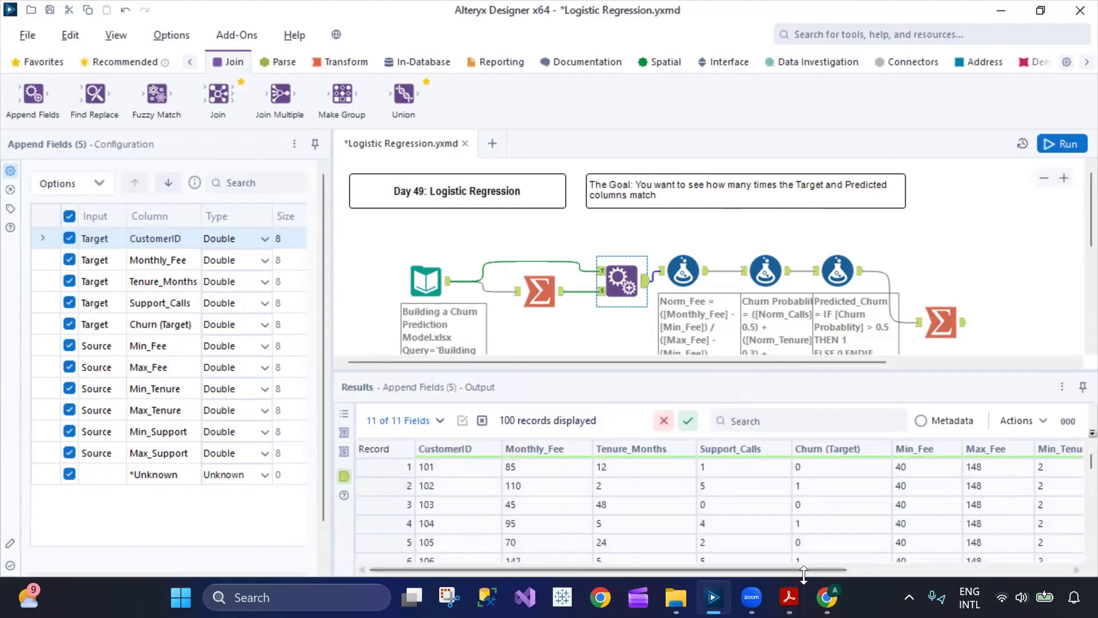
left_click_drag(804, 570, 617, 515)
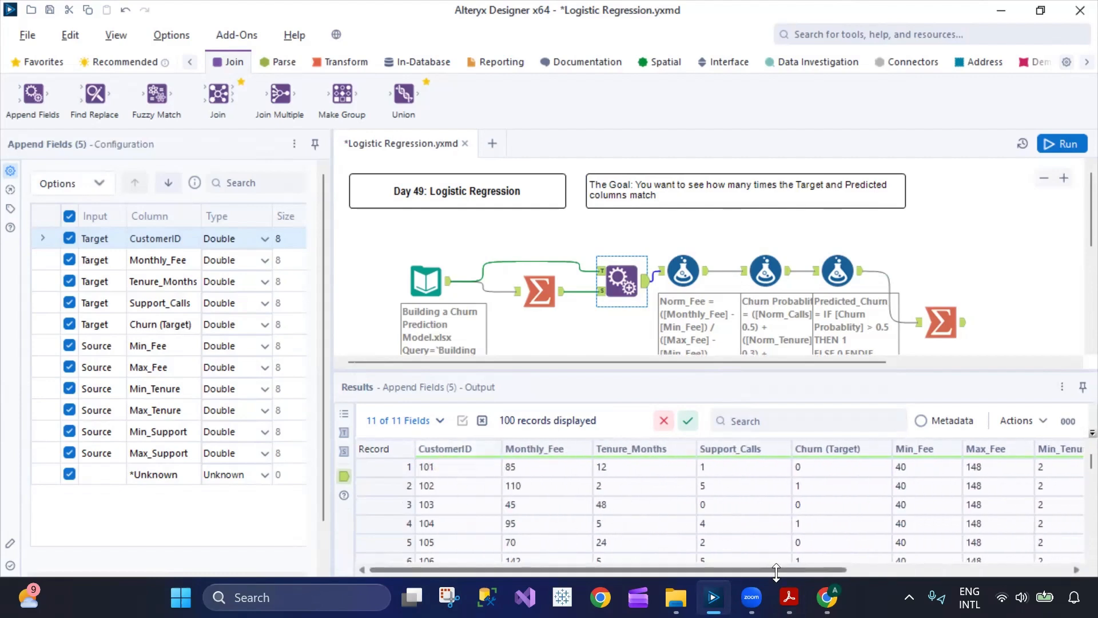
left_click_drag(810, 573, 989, 571)
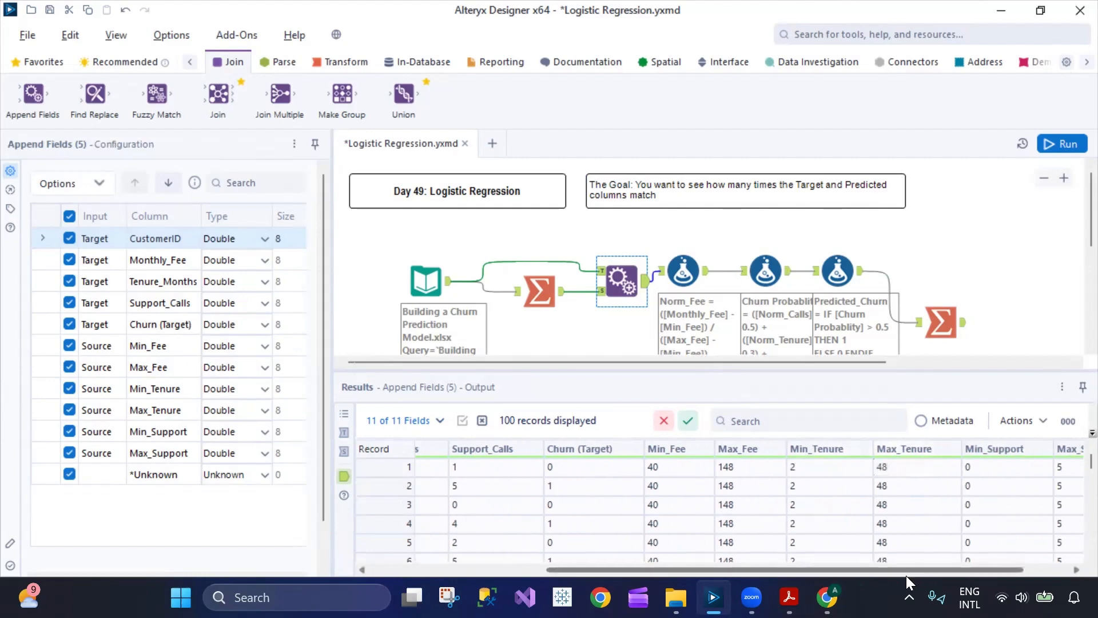
scroll(1018, 514, "down", 13)
scroll(1019, 519, "down", 18)
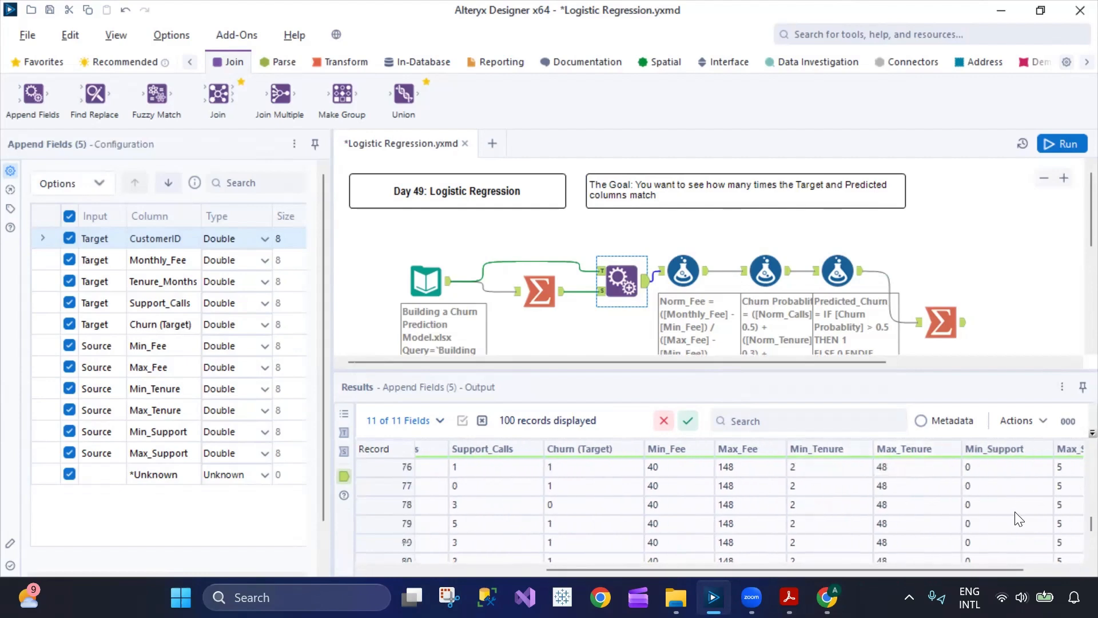
scroll(1017, 519, "up", 14)
scroll(1016, 519, "up", 13)
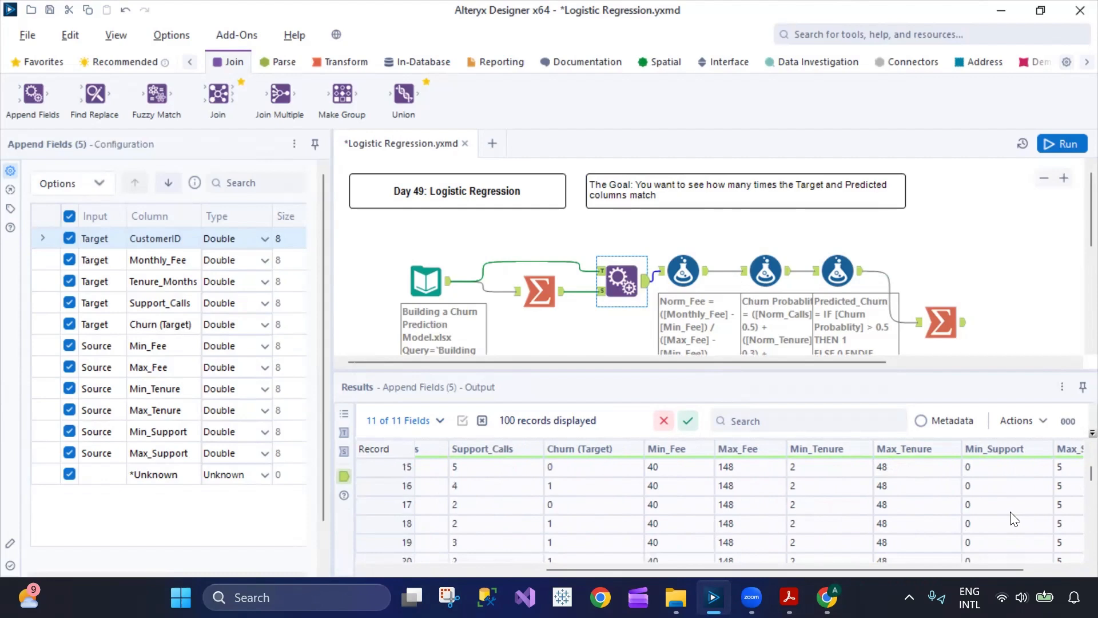
left_click_drag(961, 569, 1052, 568)
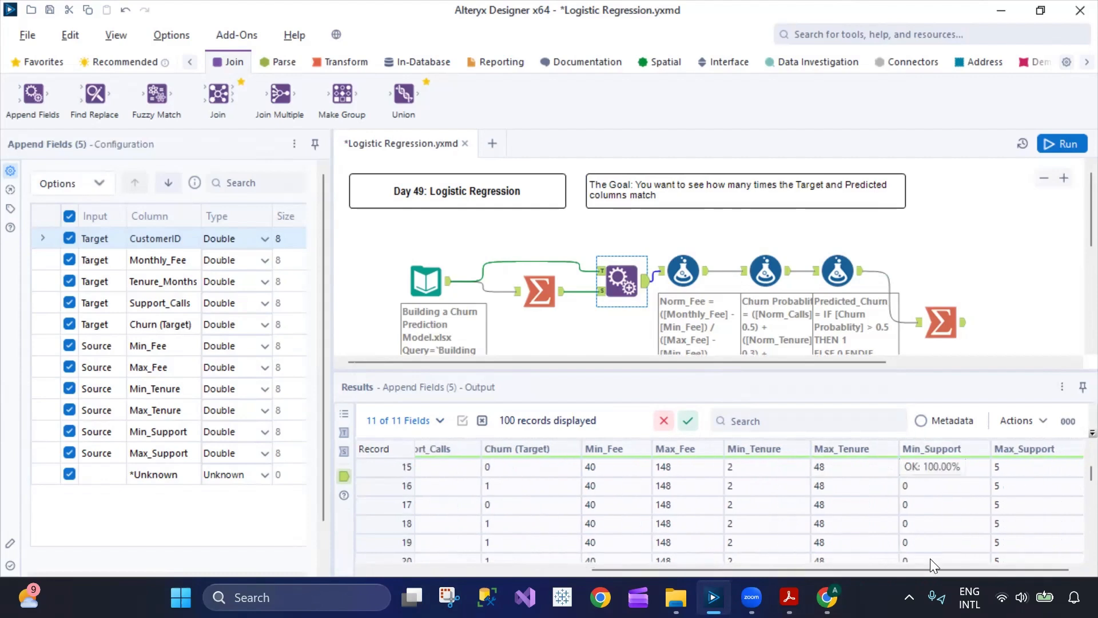
scroll(1009, 486, "down", 2)
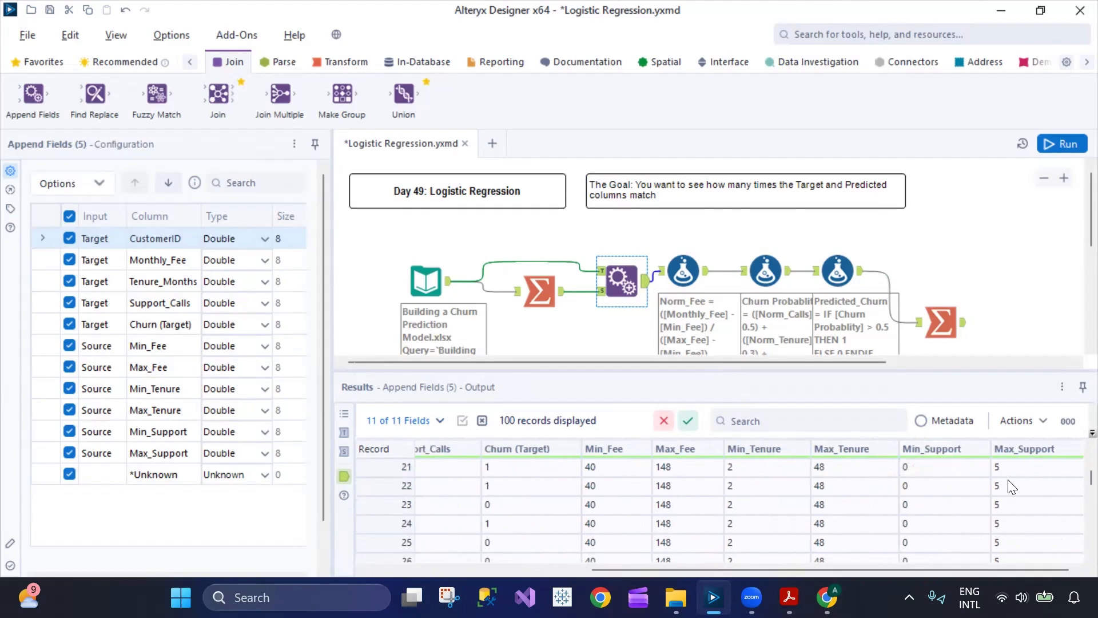
- Move the first Formula tool slightly higher on the canvas and expand its Norm_Calls and Norm_Tenure expressions
left_click_drag(685, 268, 695, 246)
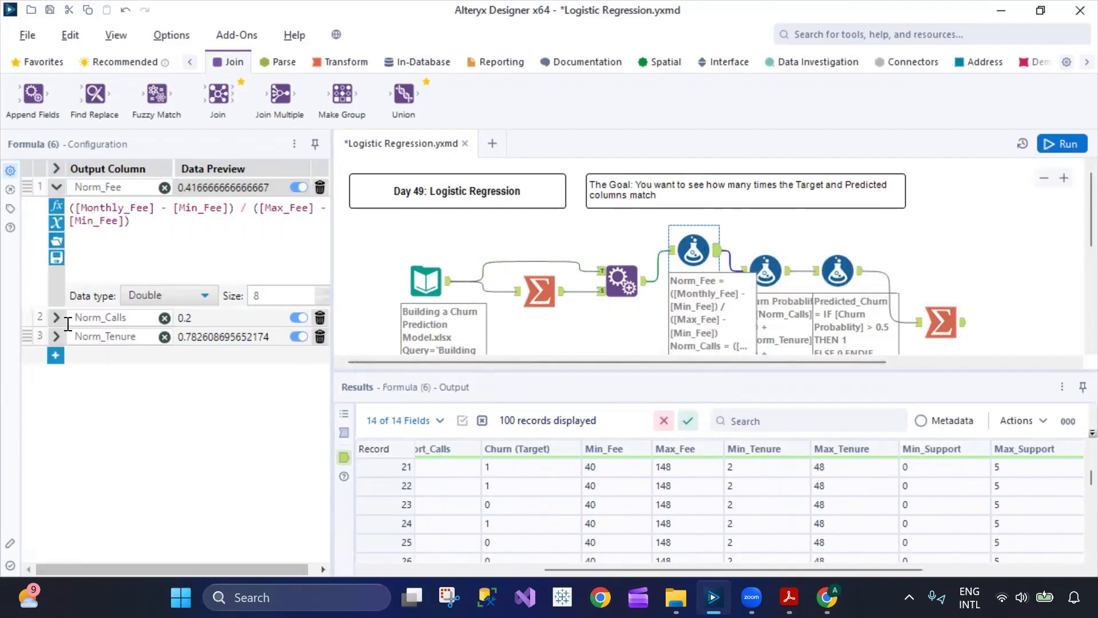
left_click(55, 318)
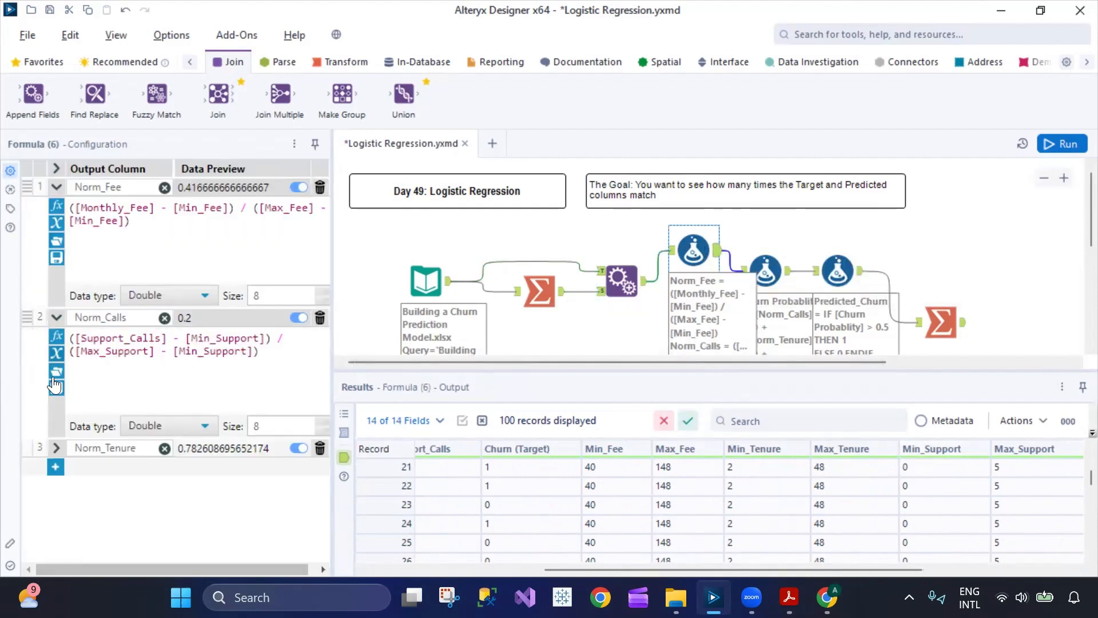
left_click(56, 448)
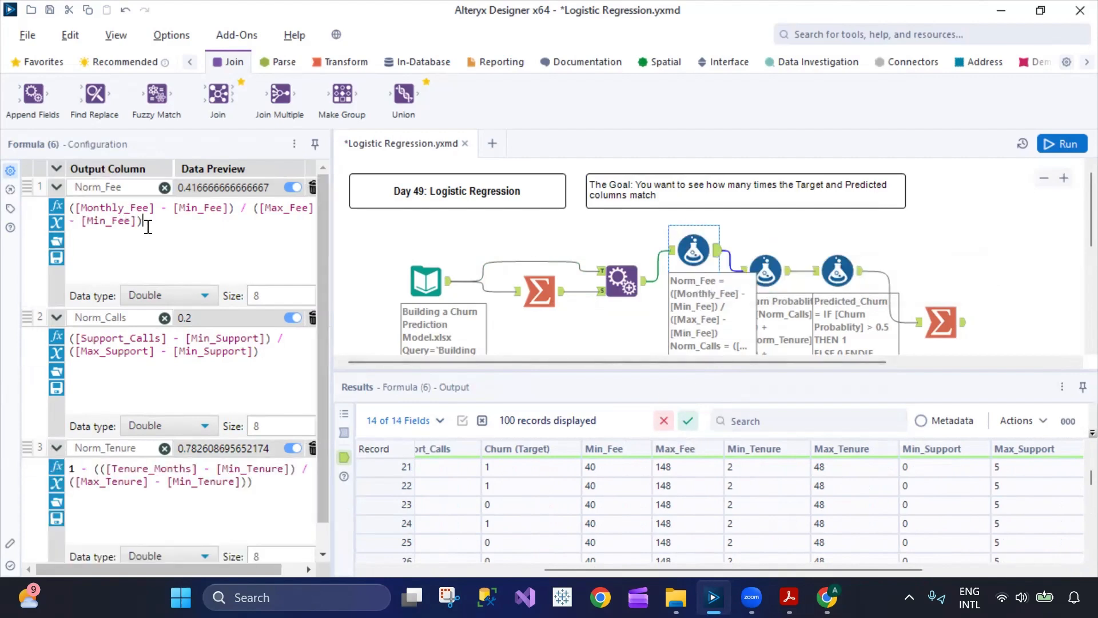
- Highlight the Norm_Fee, Norm_Calls and Norm_Tenure expressions one after another
left_click_drag(147, 226, 66, 208)
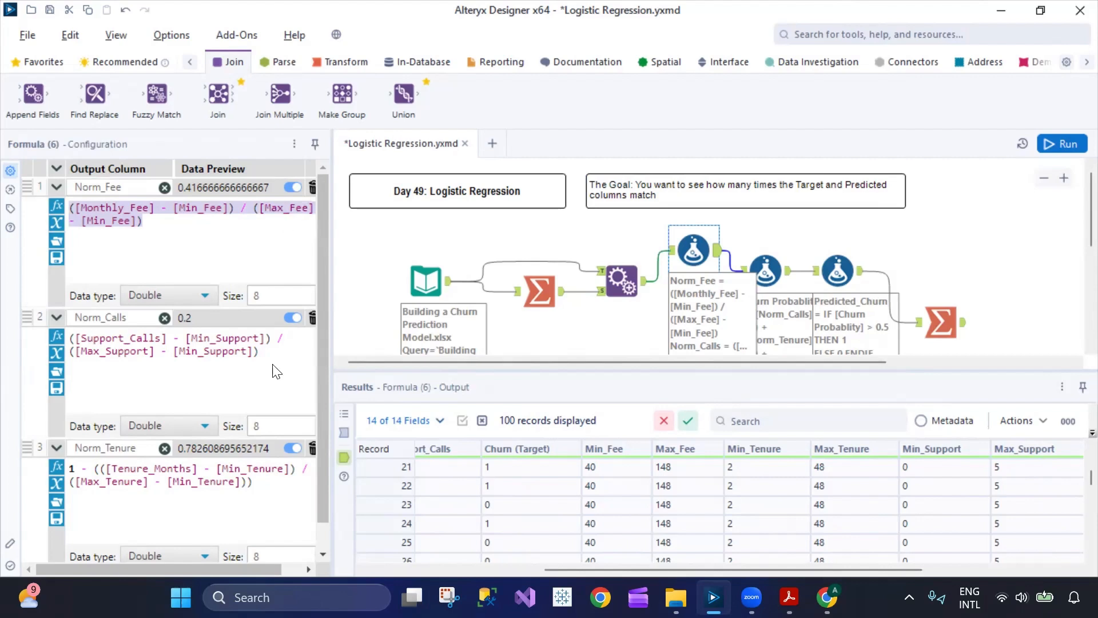
left_click_drag(260, 352, 55, 341)
left_click_drag(254, 483, 79, 448)
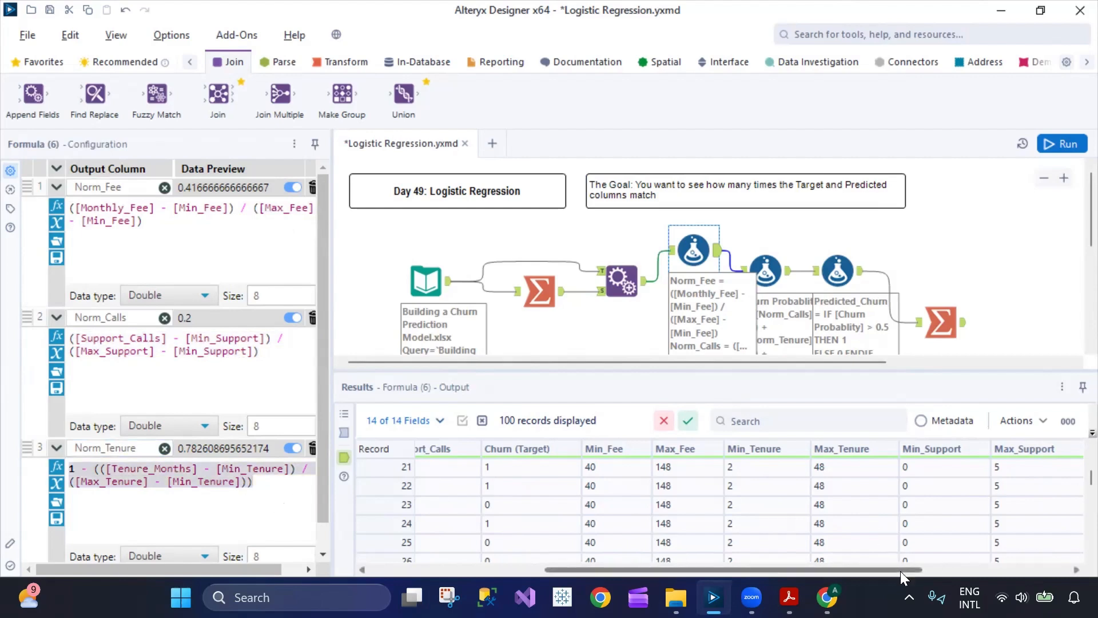
- Examine the three normalized columns in the output, and highlight their expressions again from Norm_Tenure back to Norm_Fee
left_click_drag(901, 571, 1047, 571)
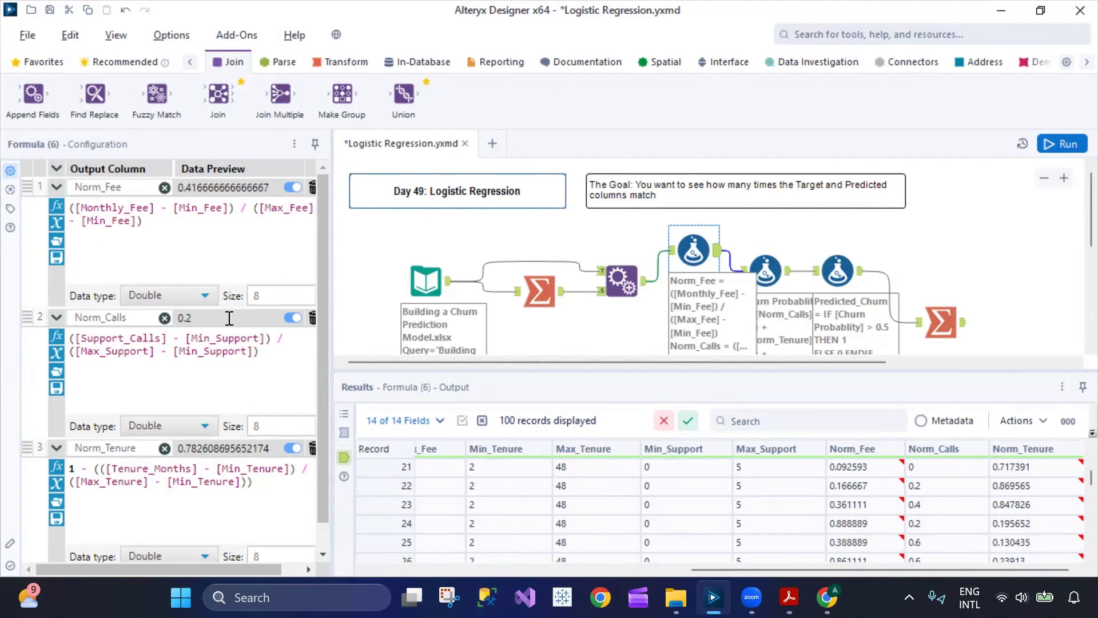
left_click_drag(285, 487, 76, 454)
left_click_drag(280, 351, 71, 332)
left_click_drag(154, 242, 67, 213)
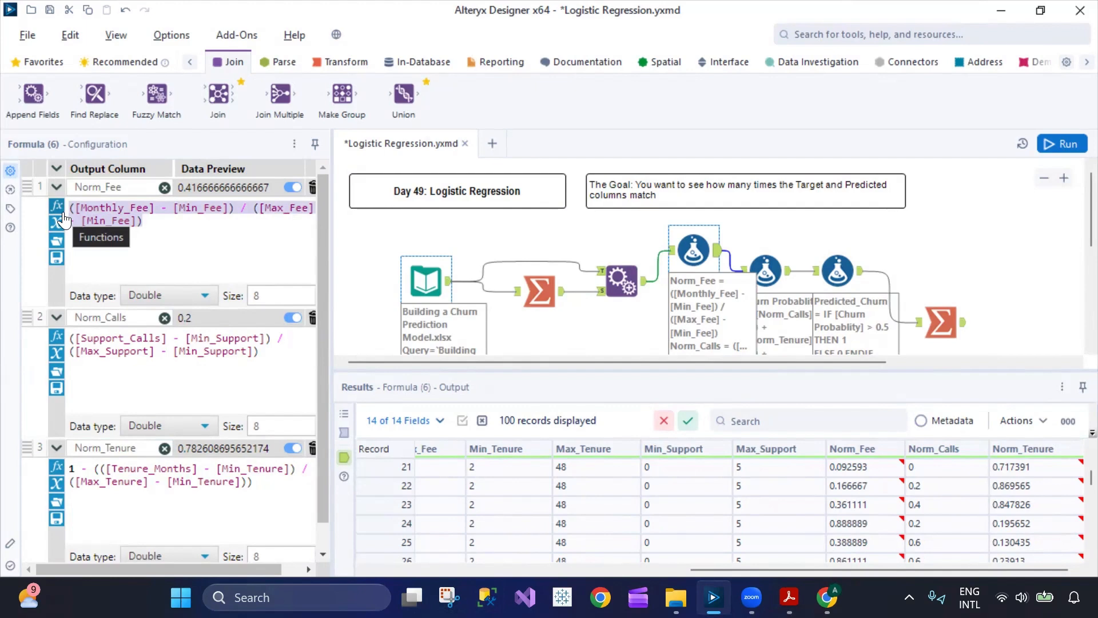
- Open the second Formula tool and highlight its entire Churn Probablity expression
left_click(759, 262)
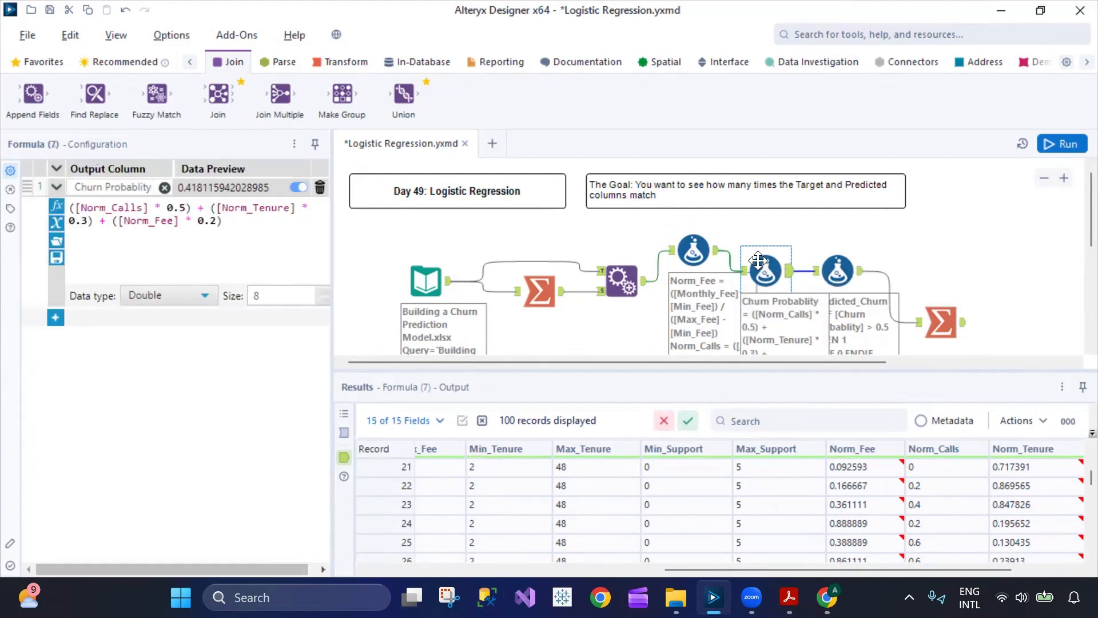
left_click(100, 207)
key("ctrl+a")
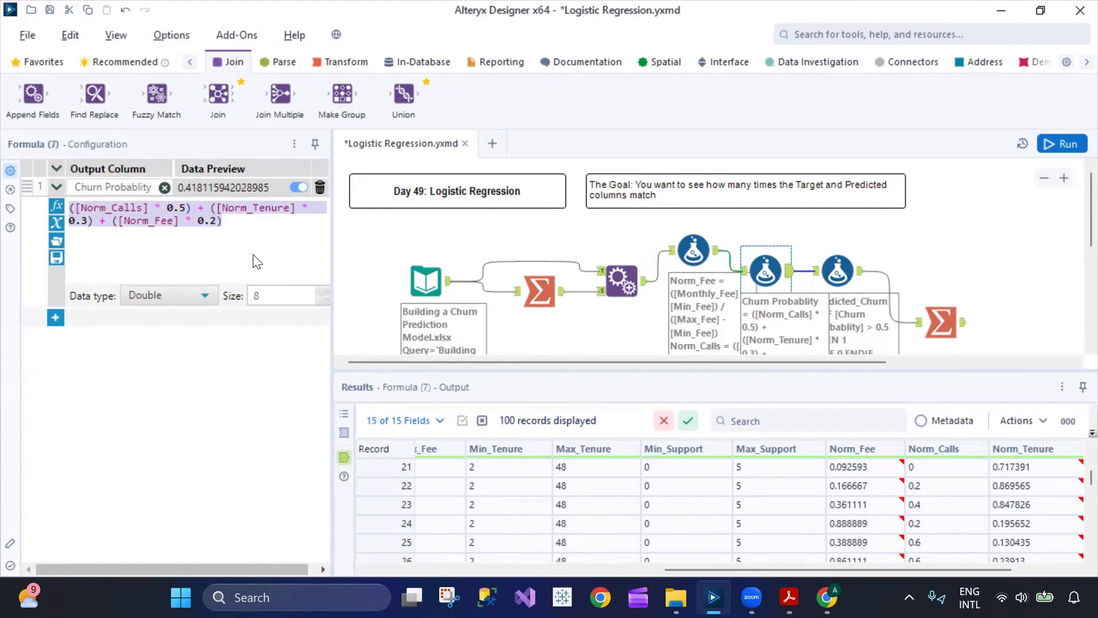
- Switch to Chrome and search Yahoo for "churn probability calculation" in place of the logistic regression query
left_click(827, 597)
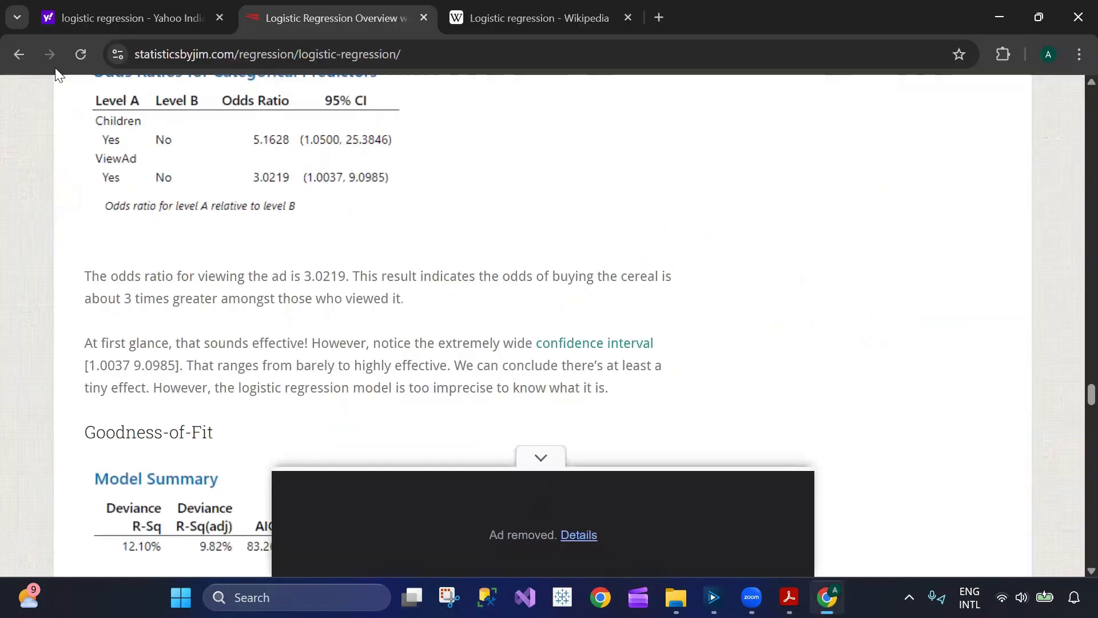
left_click(102, 16)
left_click_drag(238, 105, 109, 104)
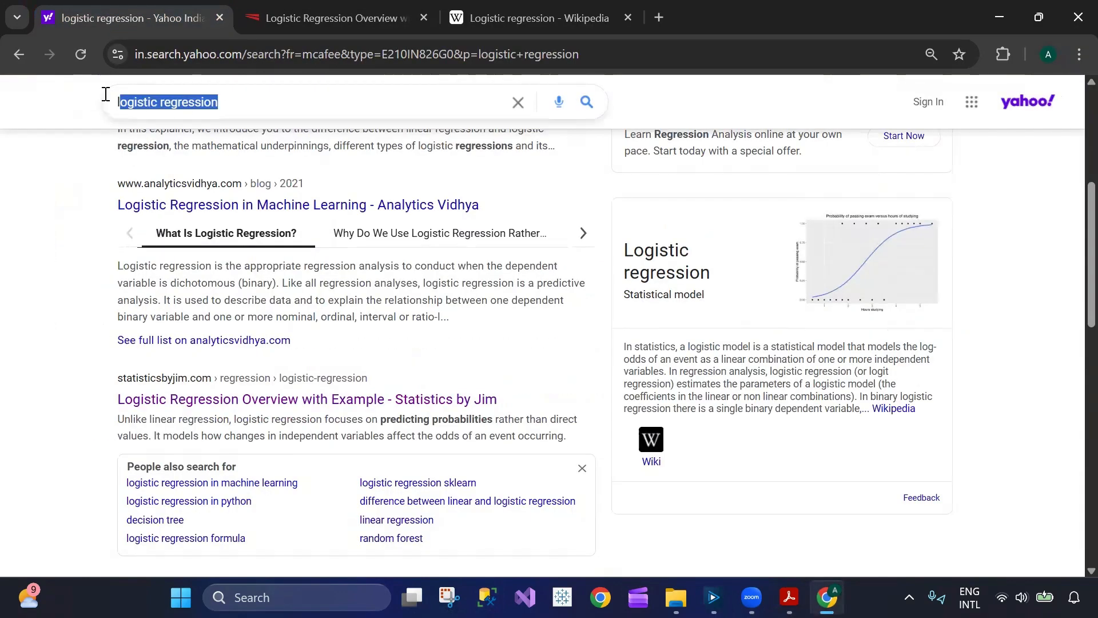
type("churn pro")
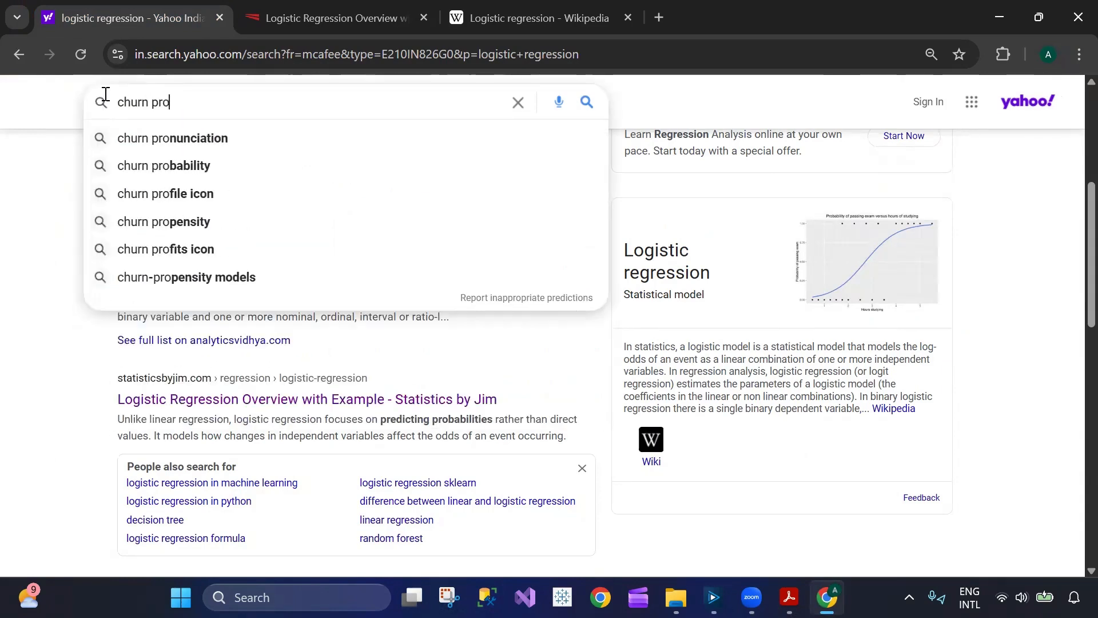
key("Down")
key("Down")
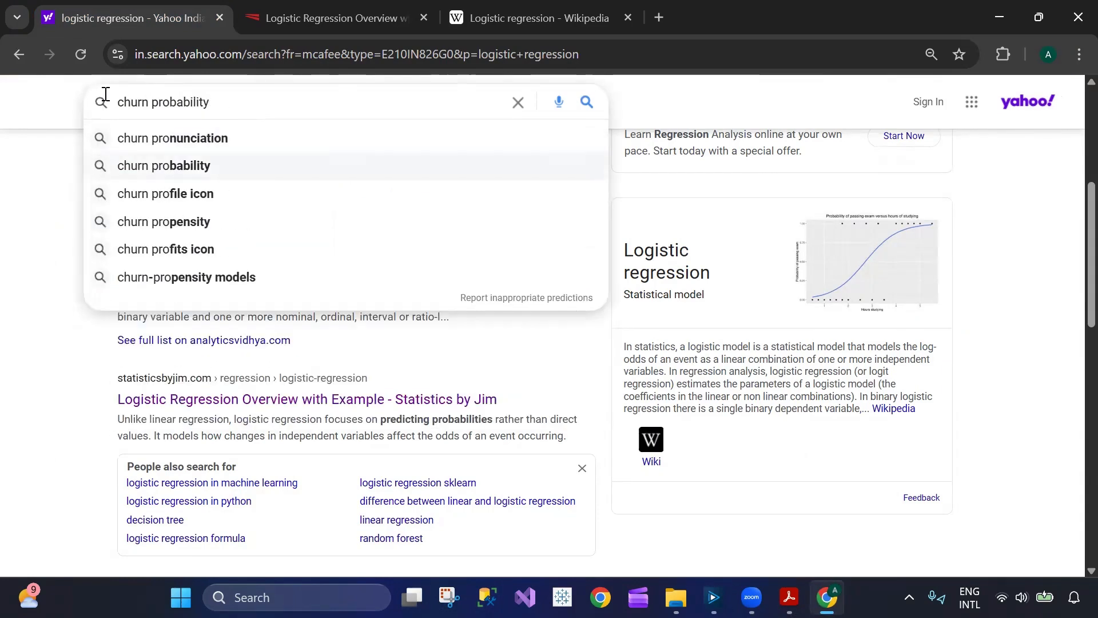
type("calc")
key("Down")
key("Down")
key("Return")
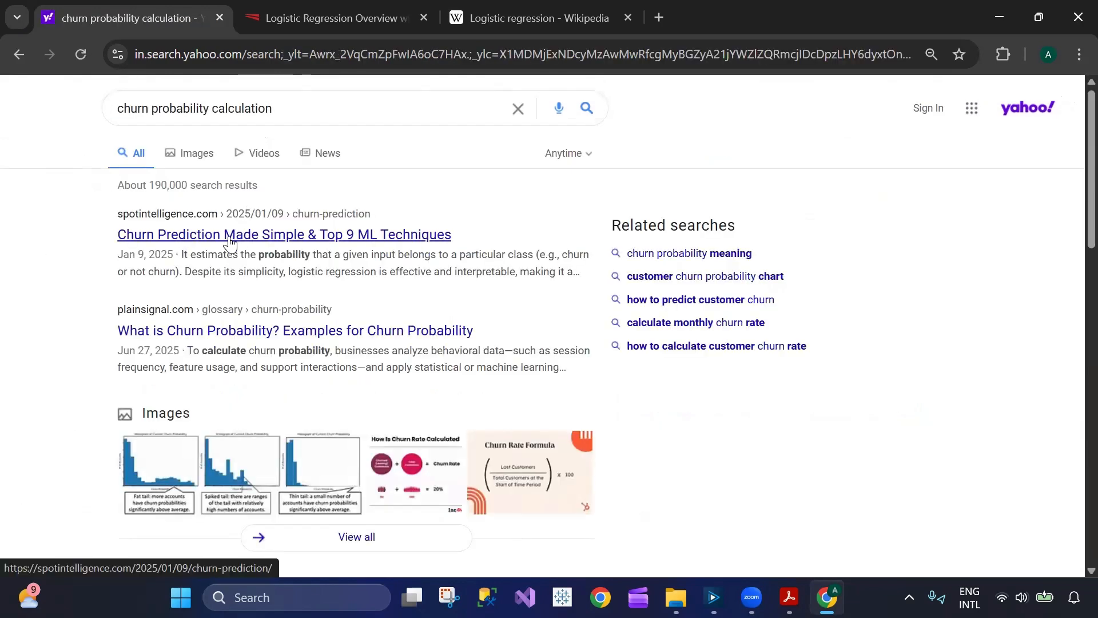
- Open the Spot Intelligence article "Churn Prediction Made Simple & Top 9 ML Techniques" and skim its sections for a churn probability calculation
left_click(230, 240)
scroll(463, 409, "down", 6)
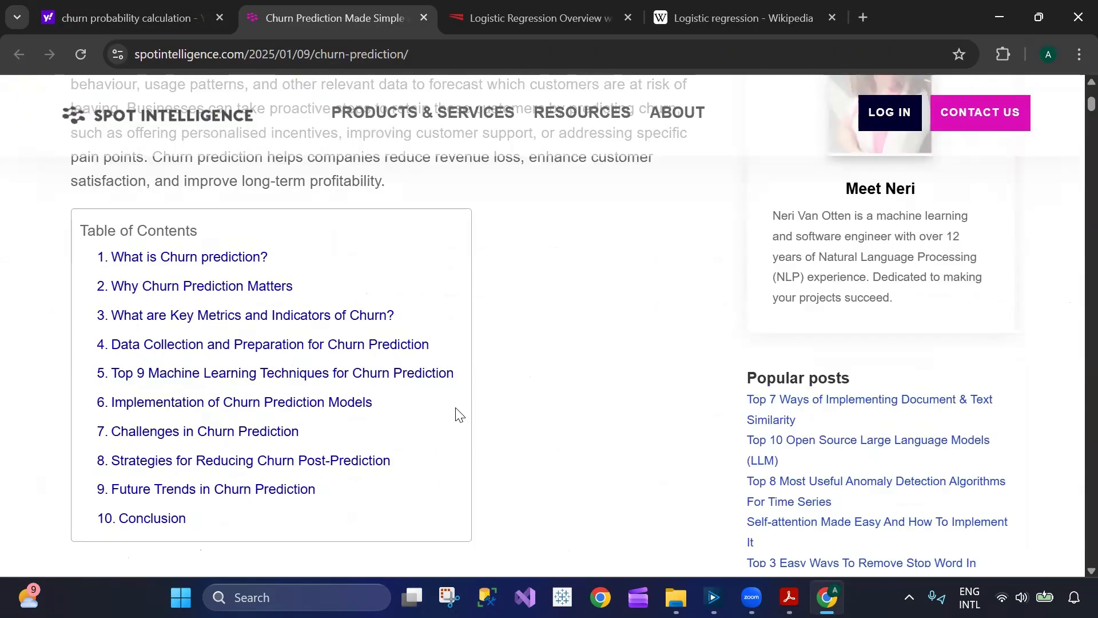
scroll(441, 407, "down", 10)
scroll(439, 399, "down", 6)
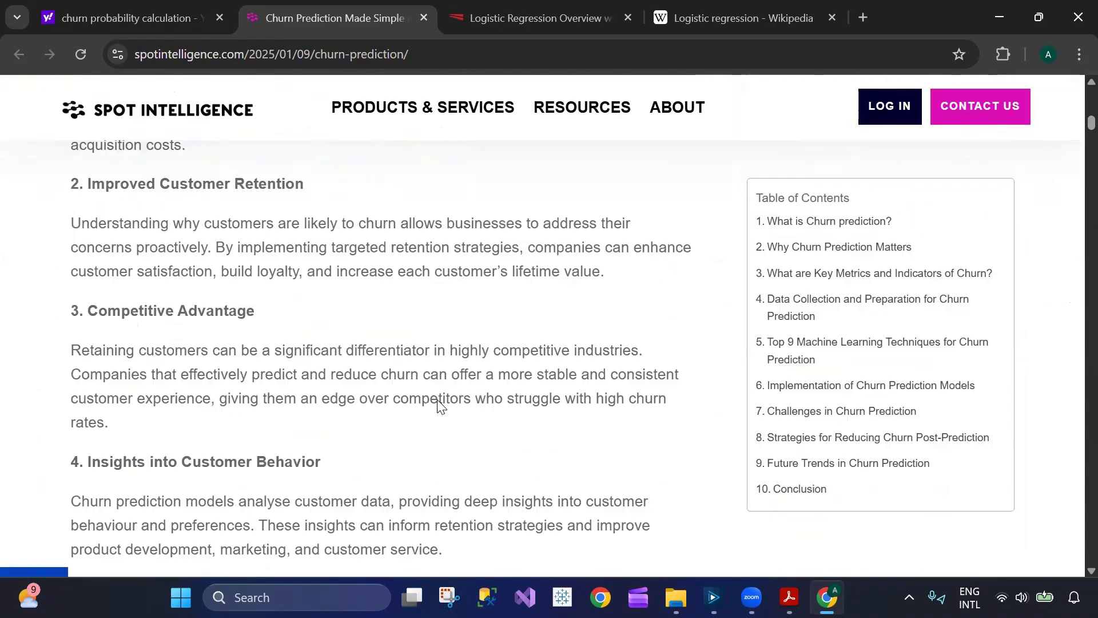
scroll(210, 338, "up", 5)
scroll(198, 335, "down", 8)
scroll(198, 335, "down", 3)
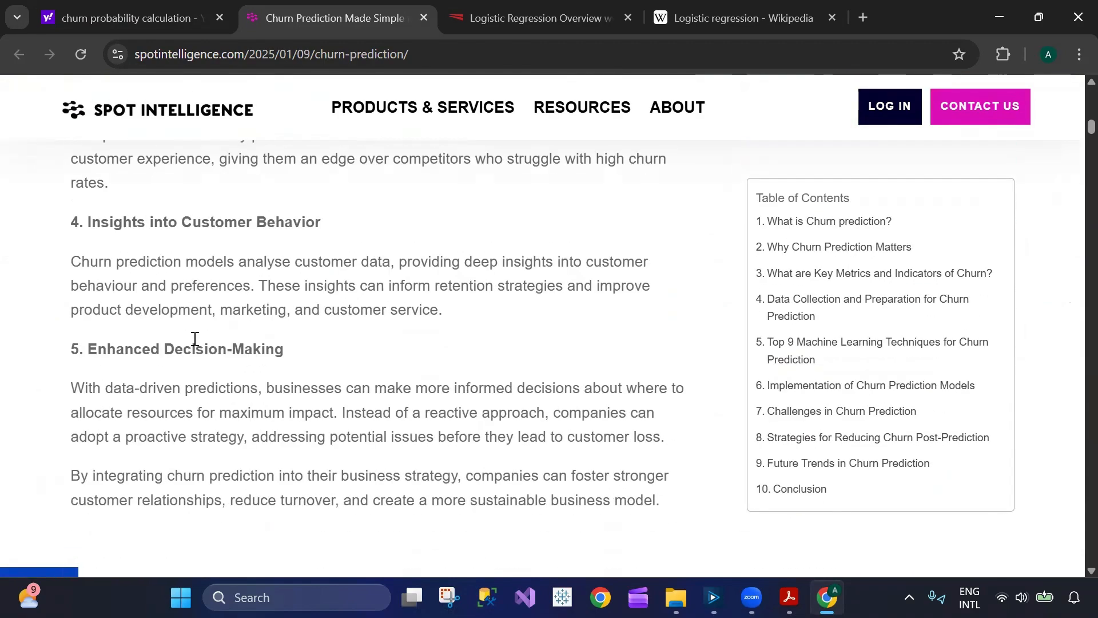
scroll(194, 341, "up", 5)
scroll(194, 341, "down", 7)
scroll(194, 342, "down", 9)
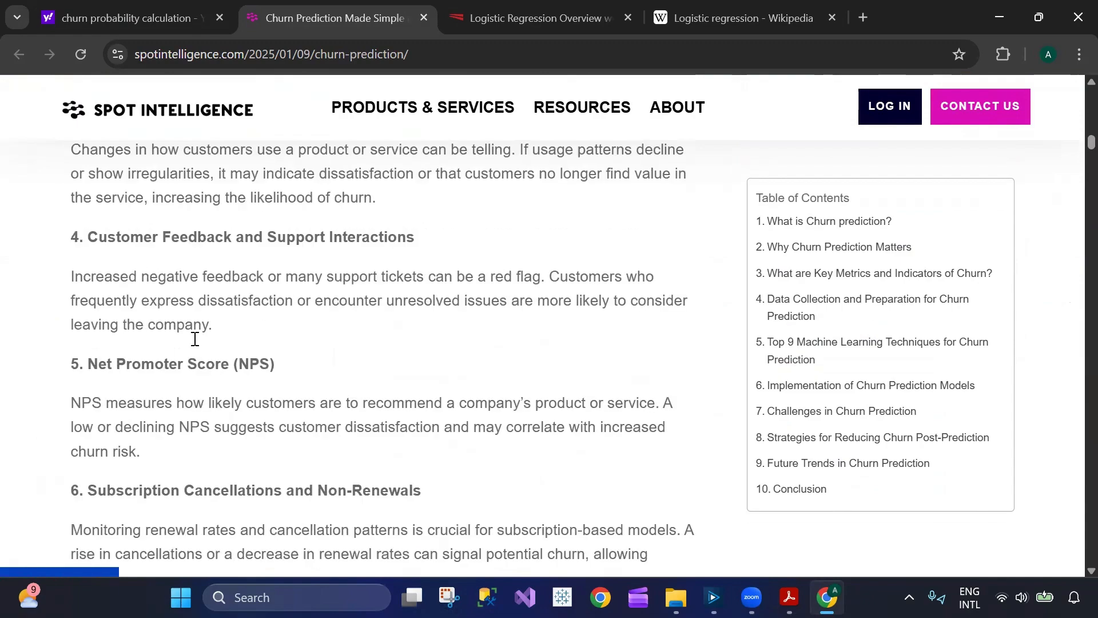
scroll(194, 343, "up", 4)
scroll(194, 342, "down", 15)
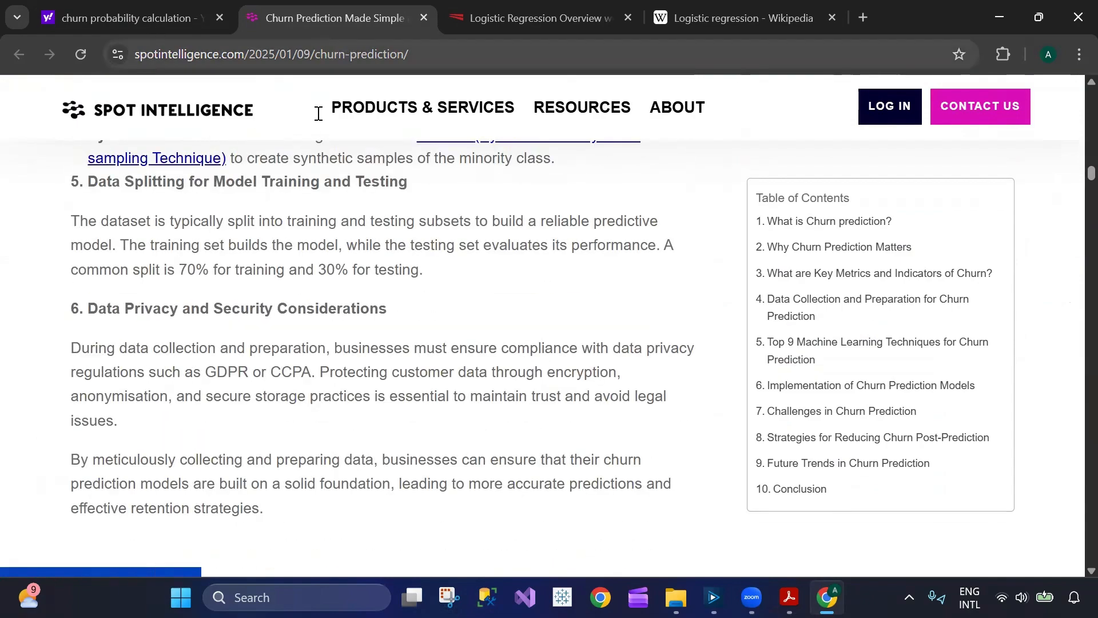
- Return to the Yahoo results and change the search query to "churn probability formula"
key("ctrl+shift+Tab")
double_click(217, 110)
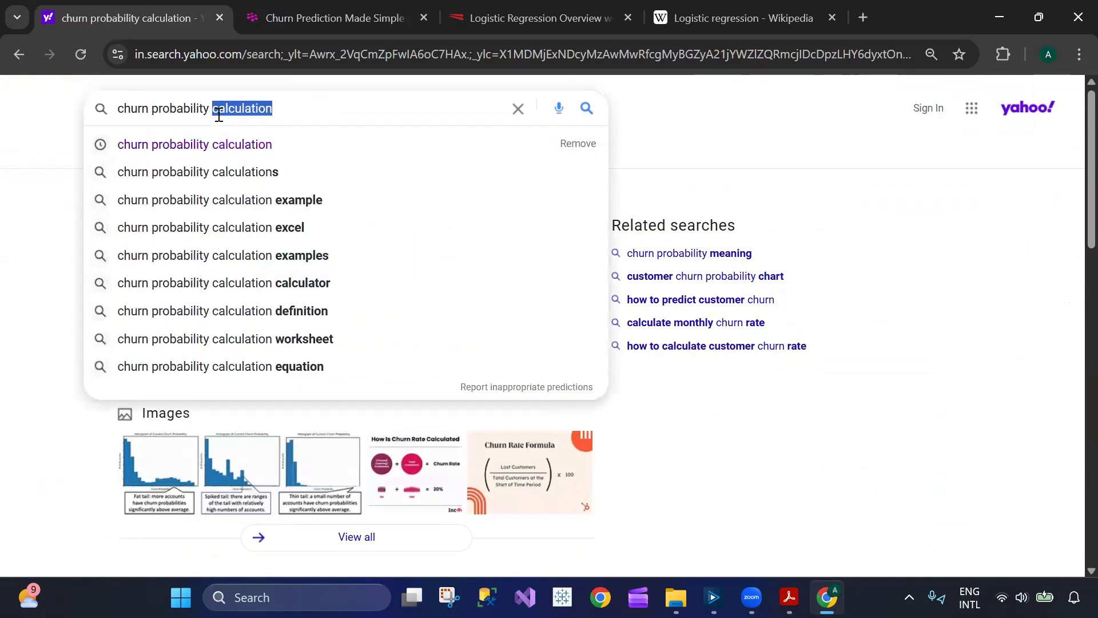
key("BackSpace")
type("formula")
key("Return")
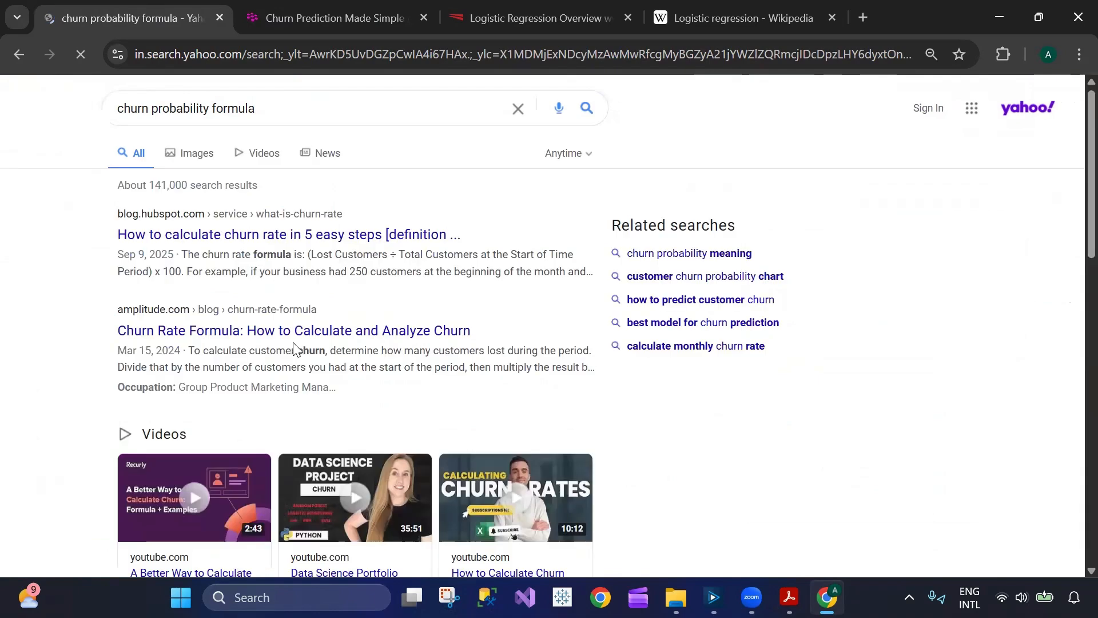
- Open HubSpot's article on calculating churn rate, skim the benefits section and highlight the "Prioritizing Customer Success" heading
left_click(286, 241)
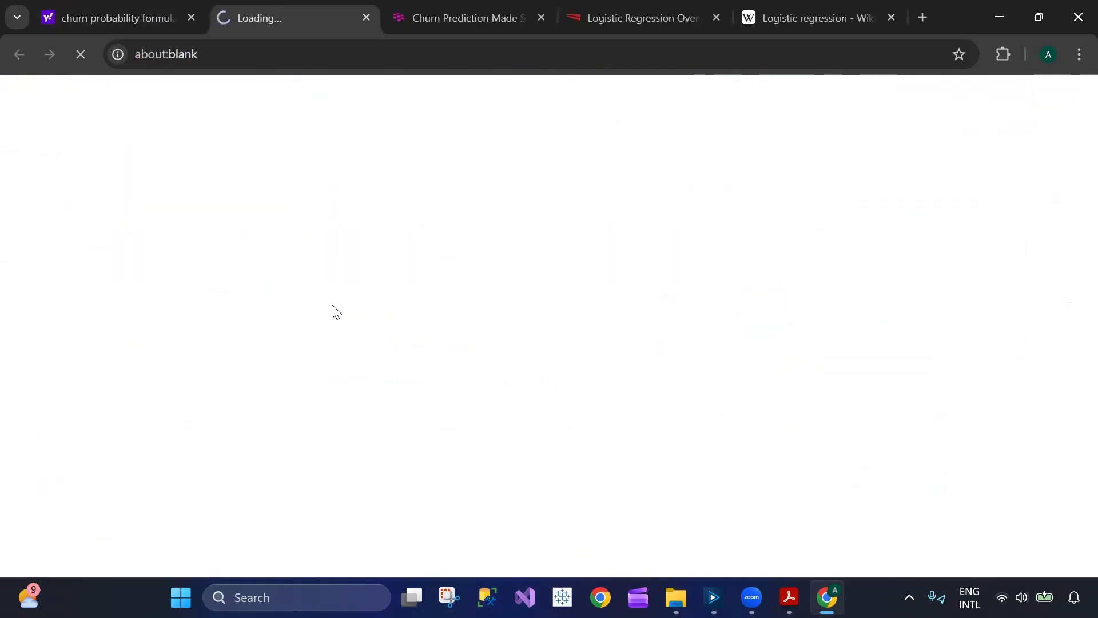
scroll(421, 361, "down", 4)
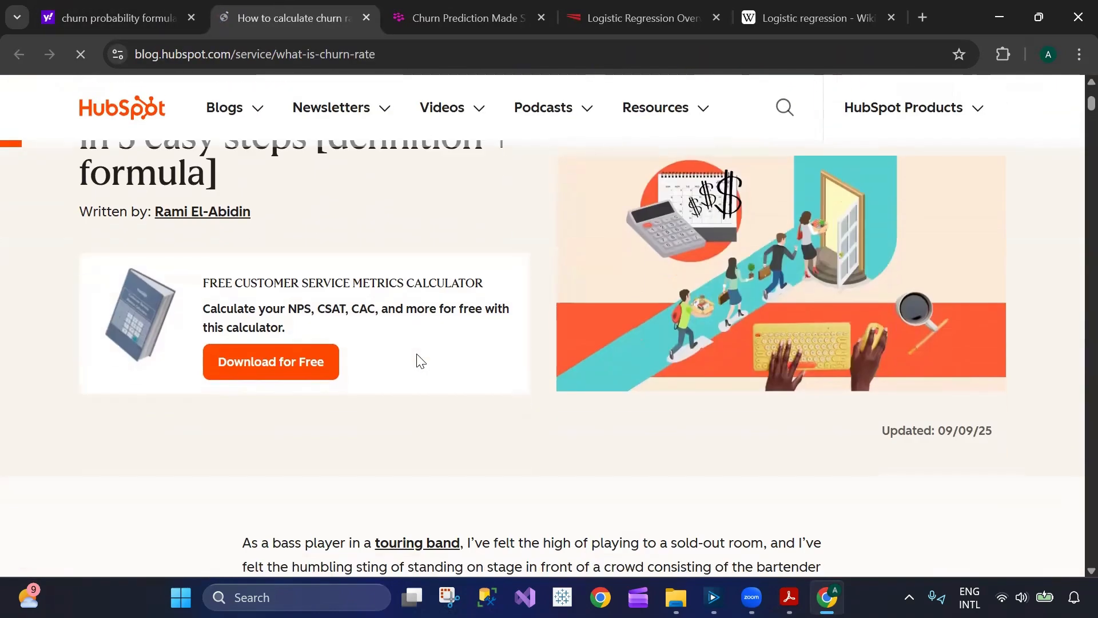
scroll(421, 361, "down", 5)
scroll(418, 354, "down", 4)
scroll(417, 375, "down", 4)
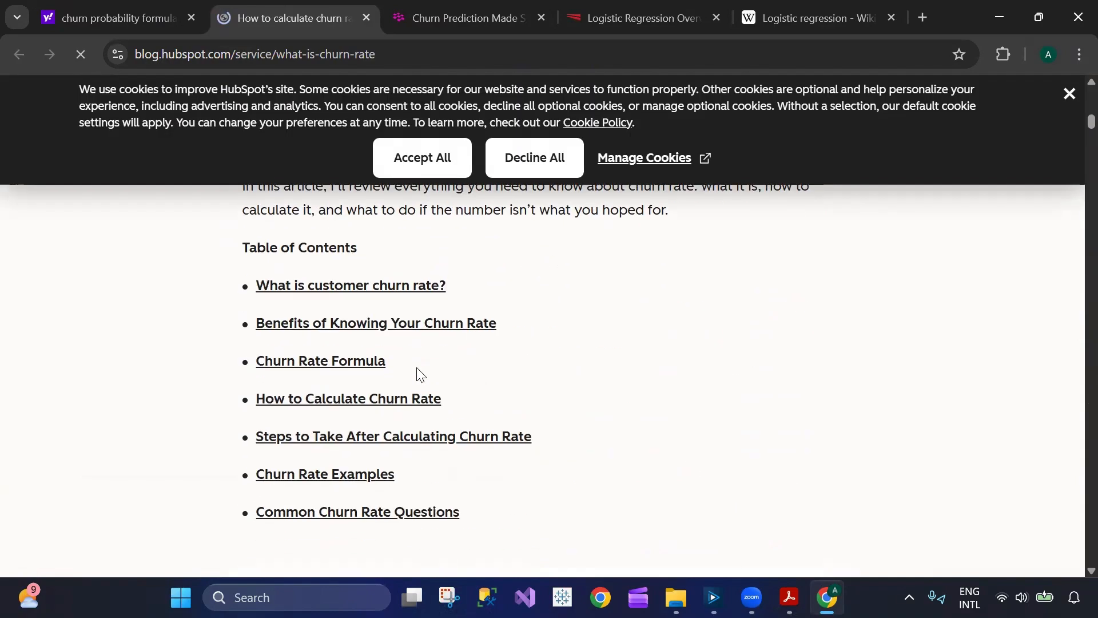
scroll(422, 363, "down", 1)
scroll(421, 360, "down", 15)
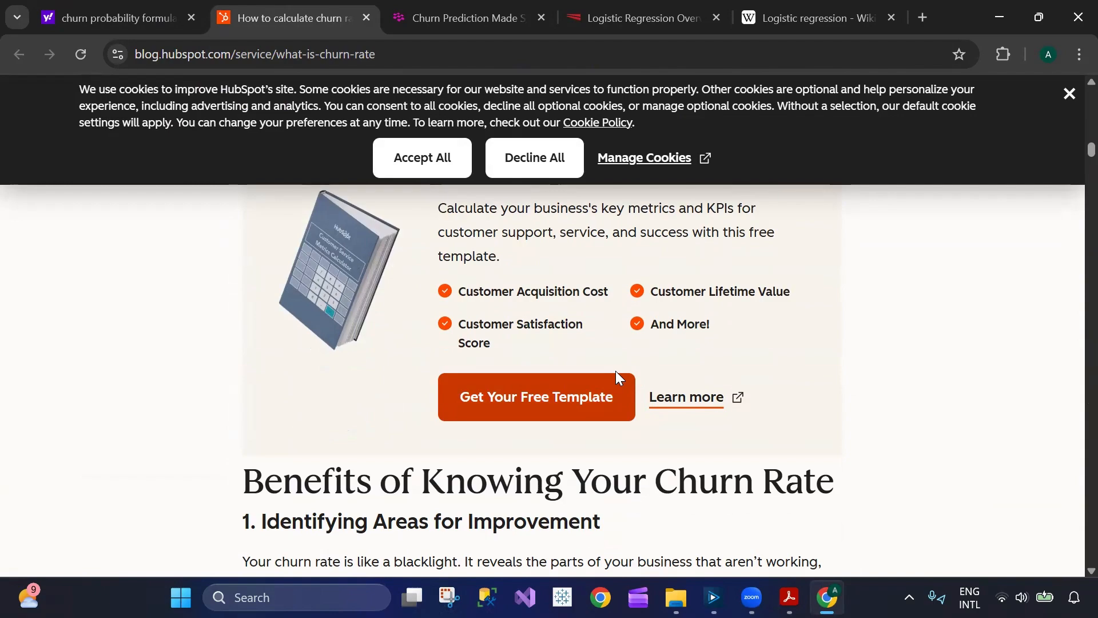
scroll(607, 383, "down", 6)
scroll(533, 395, "down", 12)
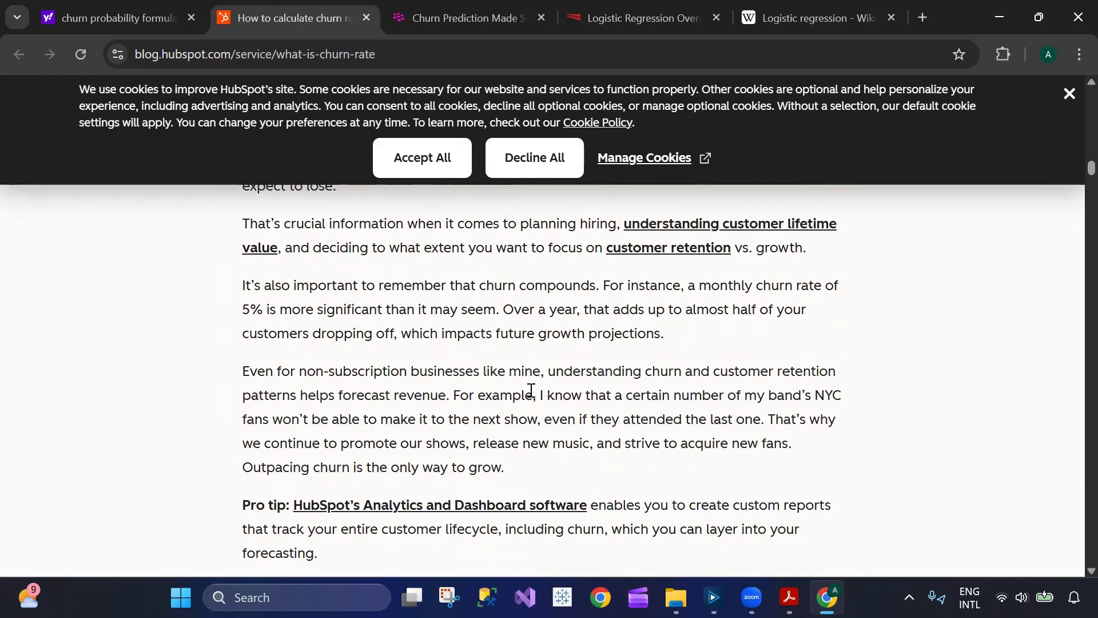
scroll(531, 391, "down", 8)
scroll(531, 389, "up", 2)
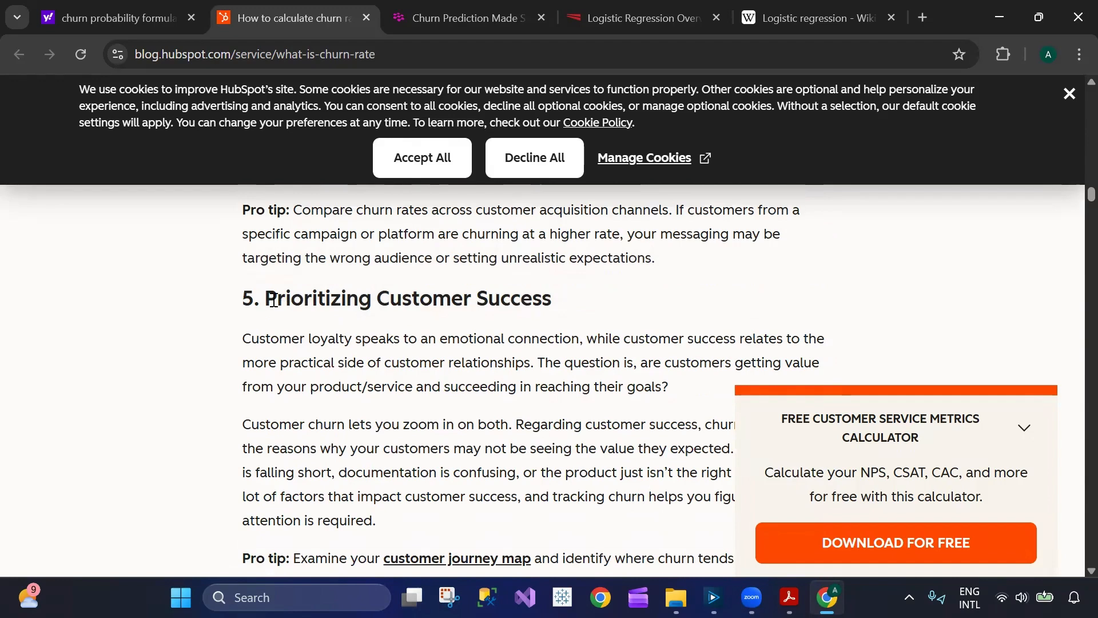
left_click_drag(274, 300, 579, 304)
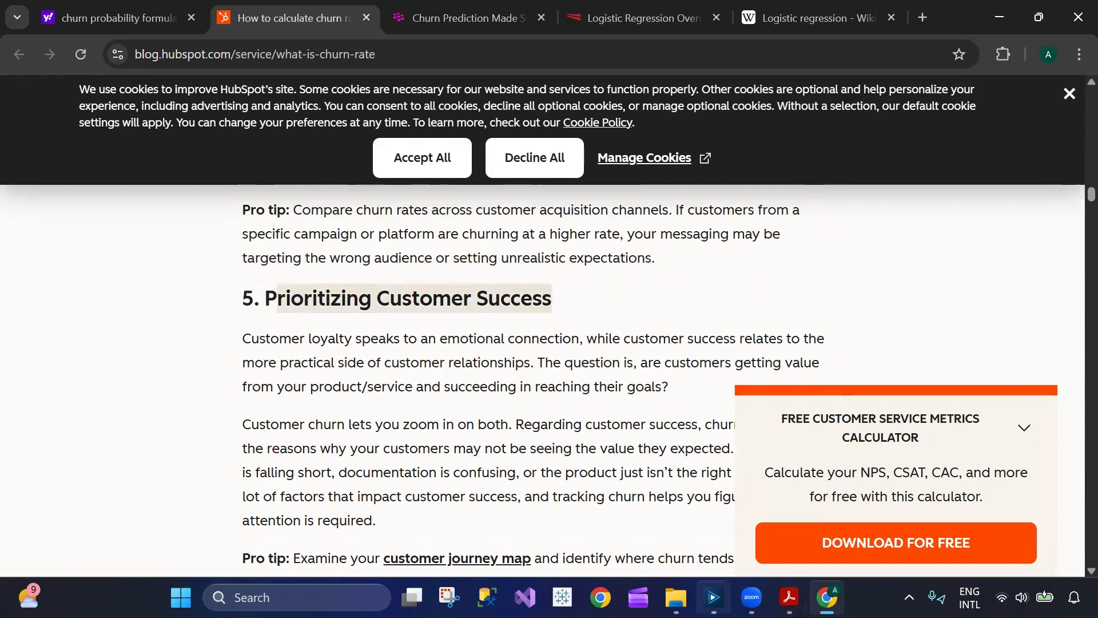
- Glance at the Churn Probablity expression in Alteryx Designer, and examine the HubSpot article's Churn Rate Formula graphic and calculator section in Chrome
left_click(713, 597)
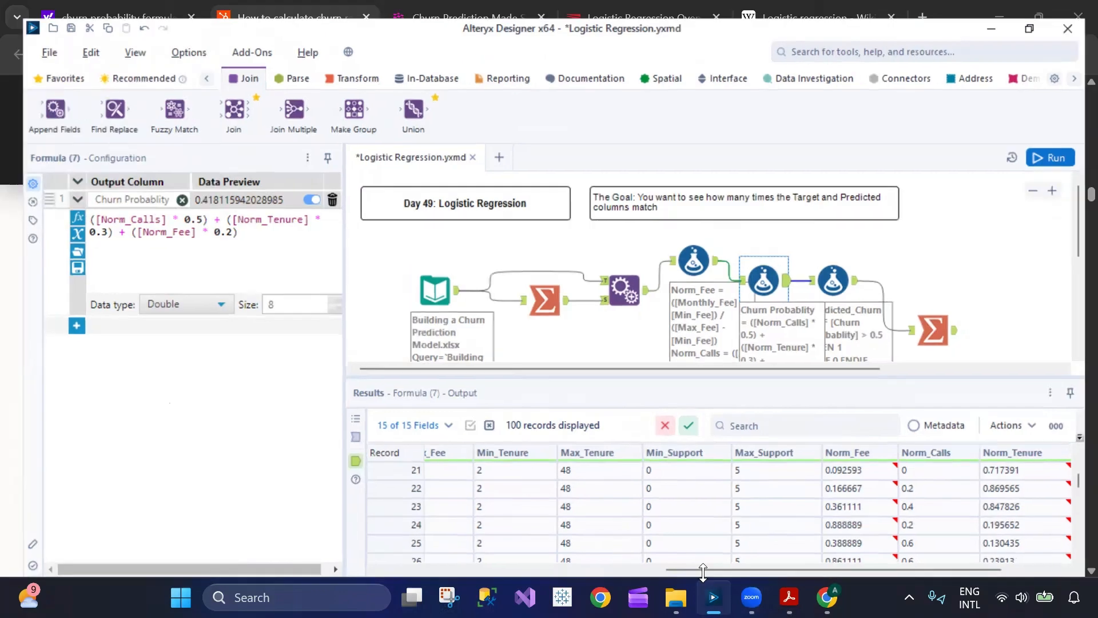
left_click(713, 595)
scroll(412, 349, "down", 12)
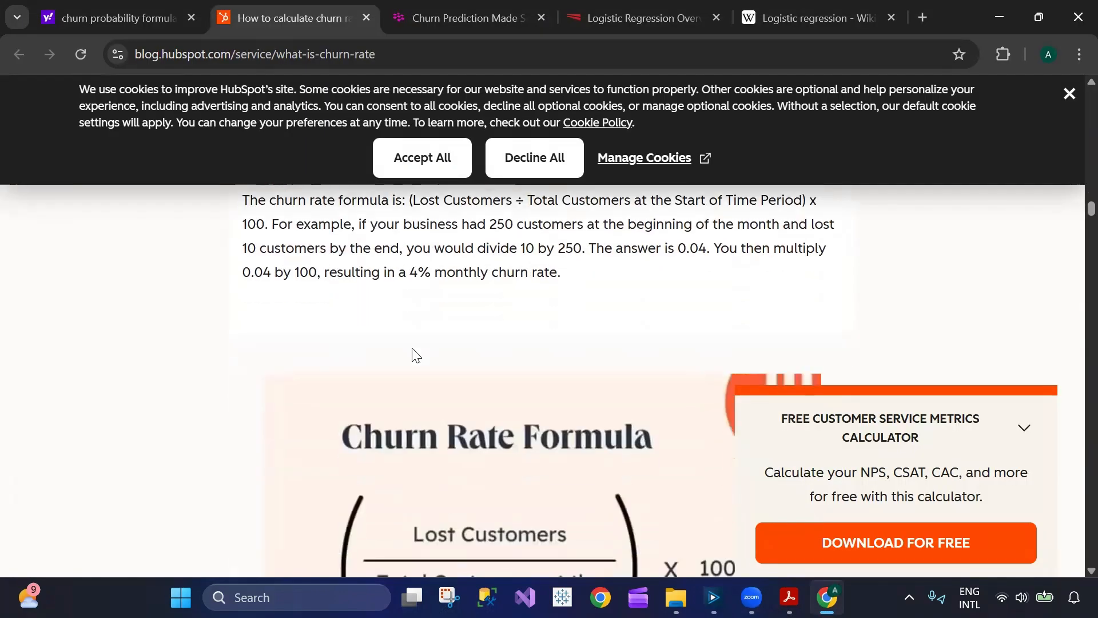
scroll(416, 355, "up", 4)
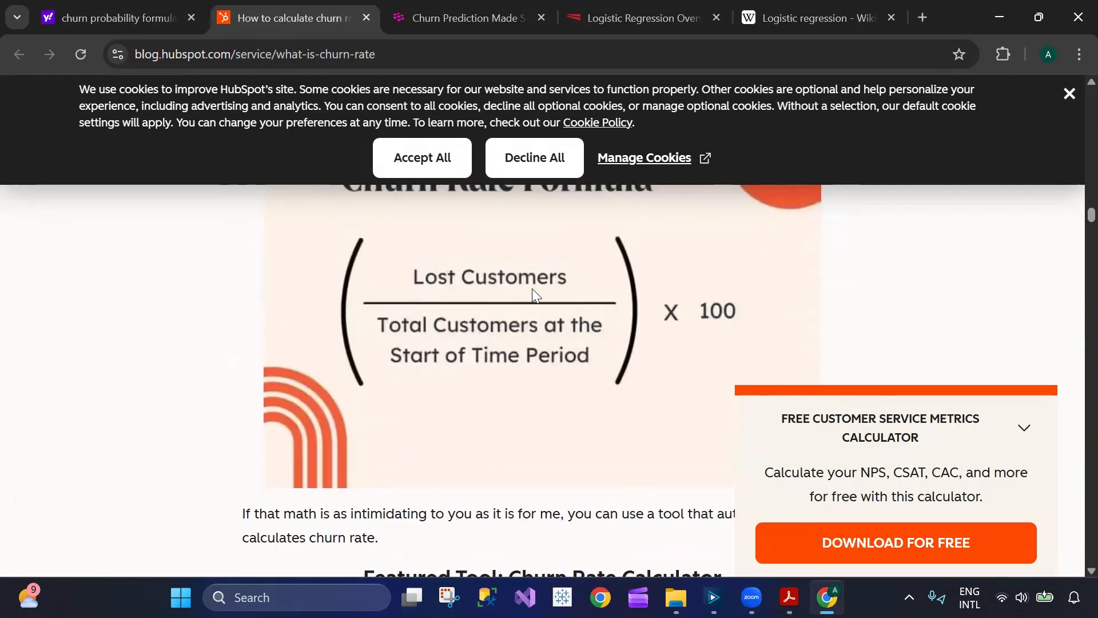
scroll(490, 338, "up", 1)
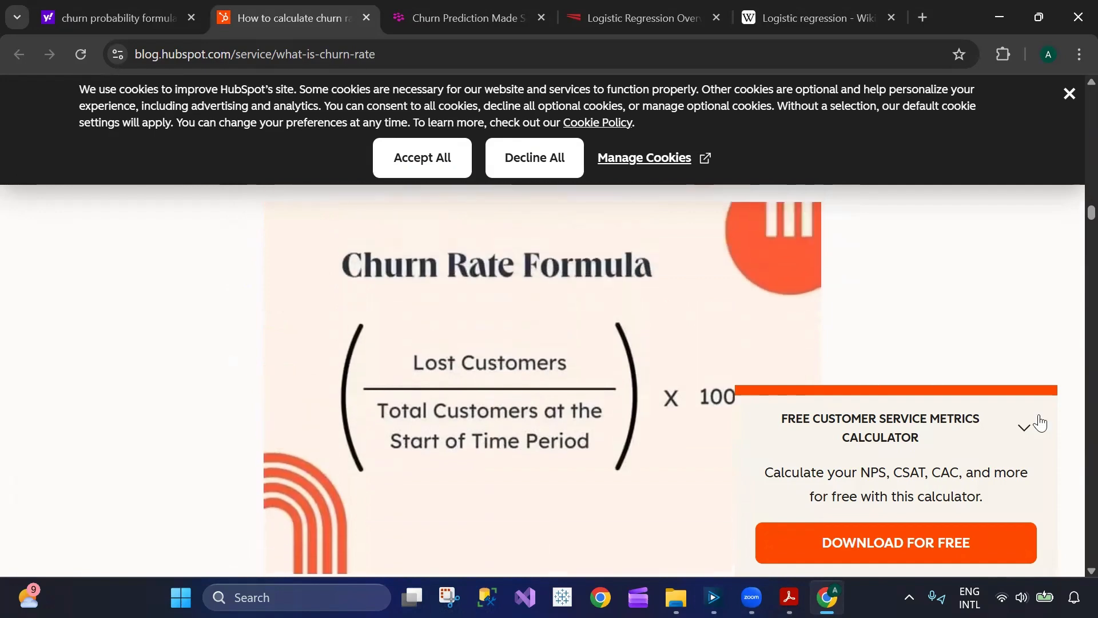
scroll(581, 366, "down", 10)
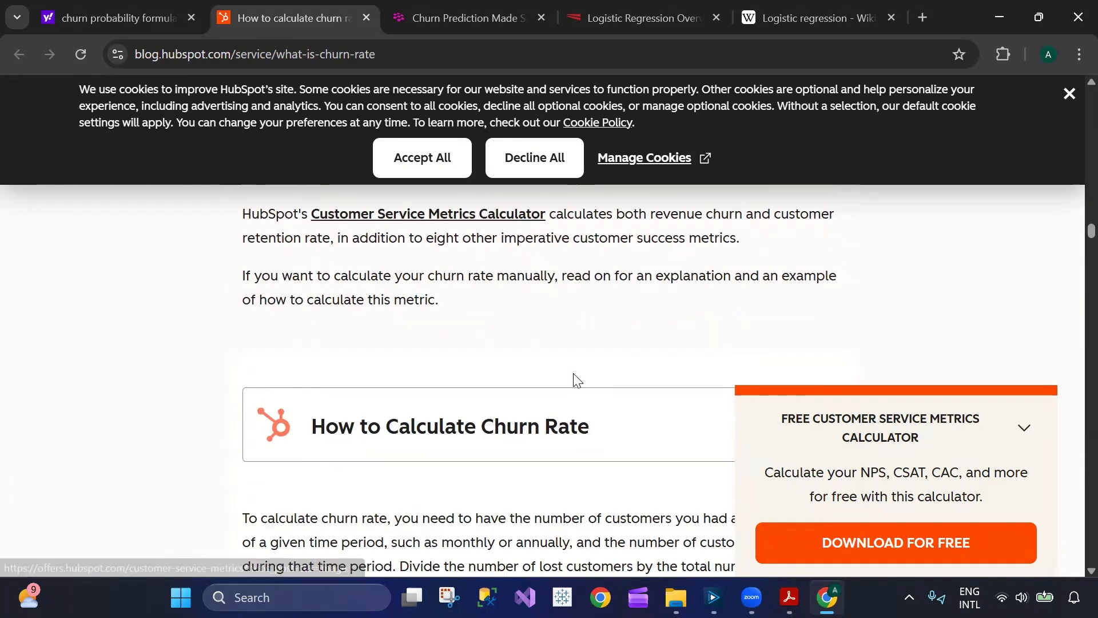
scroll(575, 379, "up", 5)
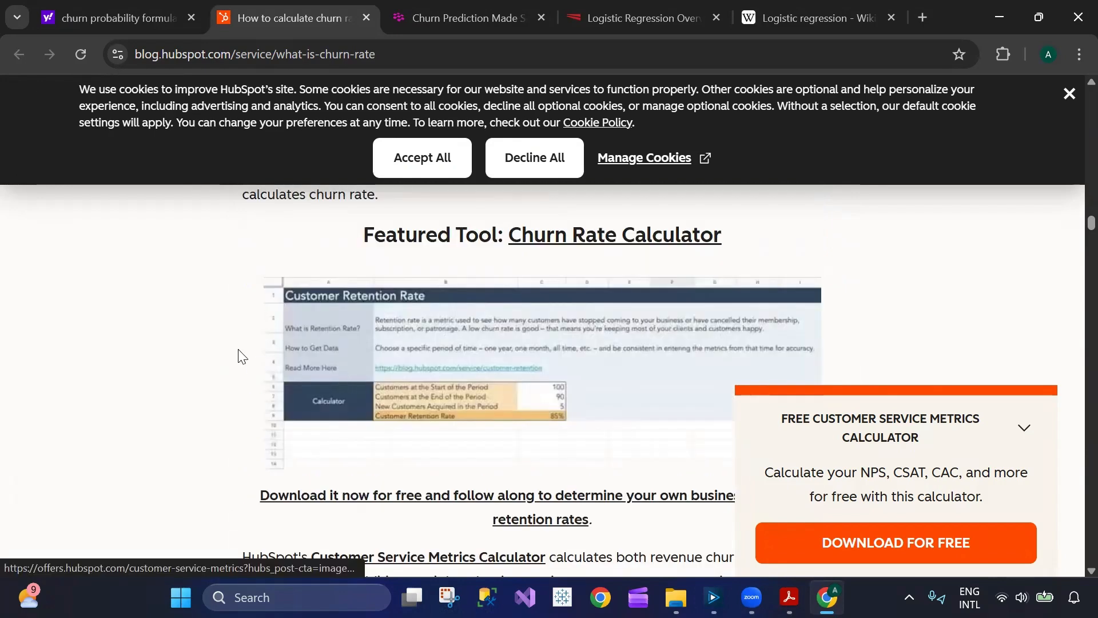
- Go back to the search results, open WallStreetMojo's Churn Rate Formula article and review its formula
left_click(121, 17)
scroll(456, 306, "down", 7)
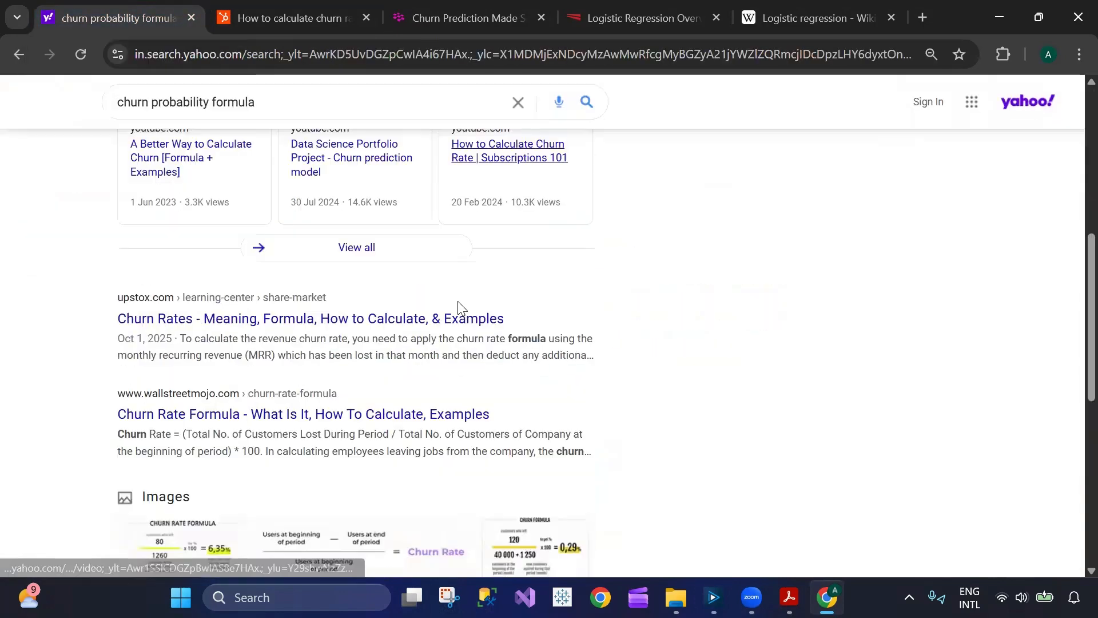
scroll(509, 327, "up", 7)
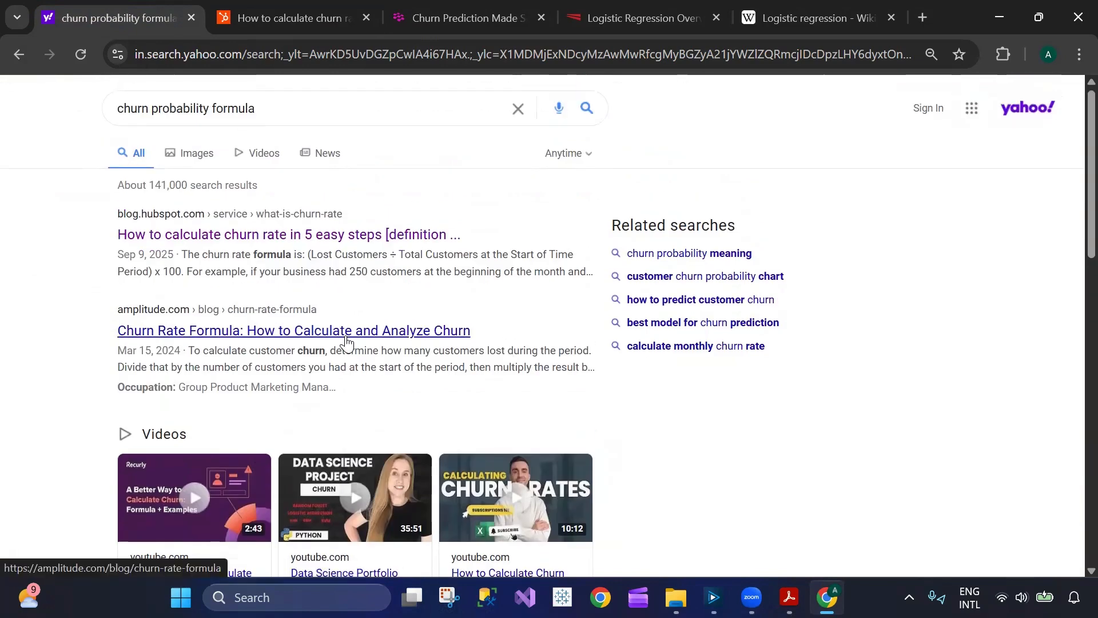
scroll(343, 349, "down", 6)
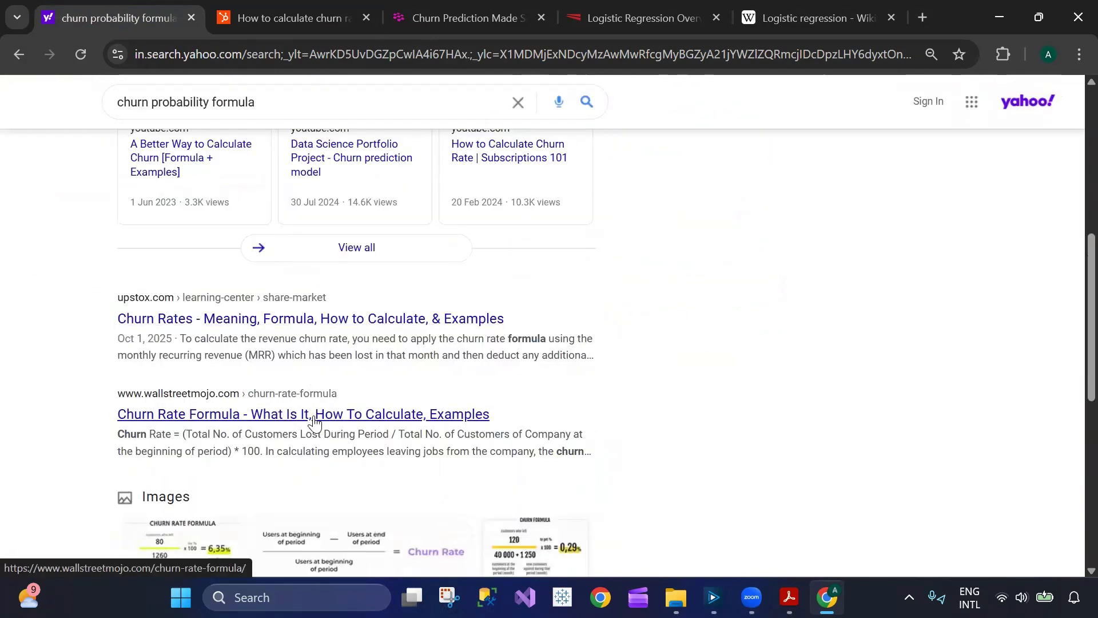
left_click(315, 422)
scroll(498, 387, "down", 5)
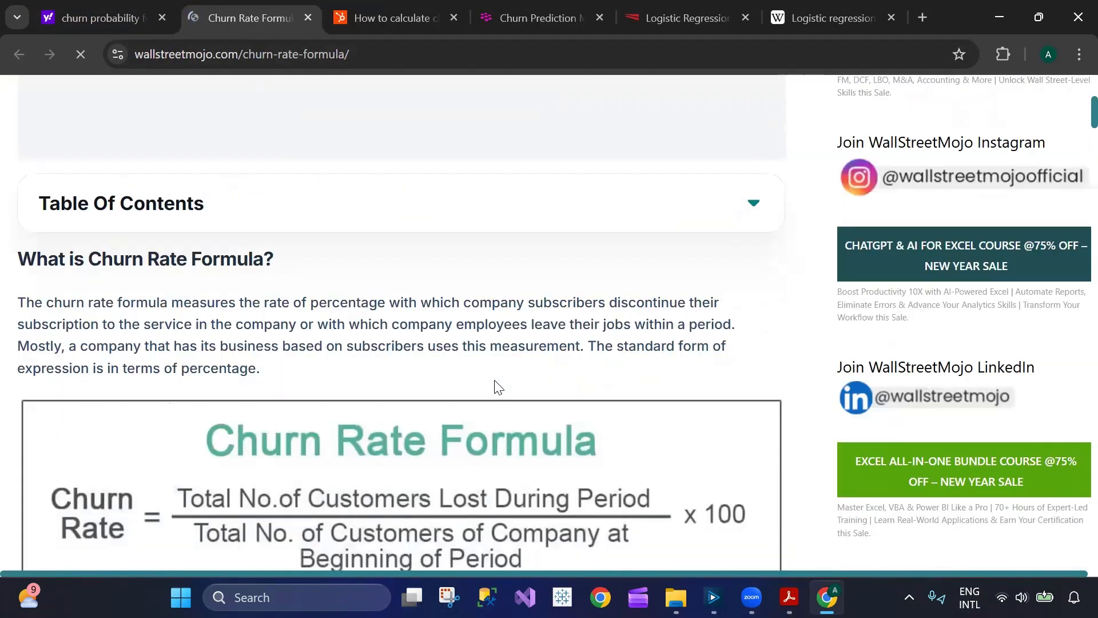
scroll(498, 386, "down", 4)
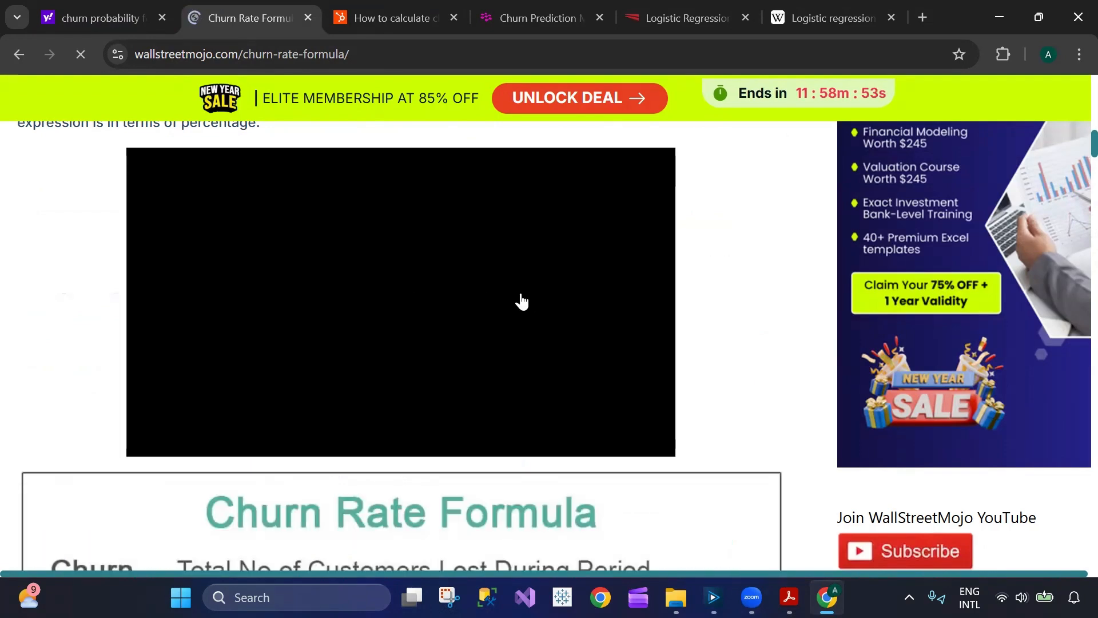
scroll(546, 349, "down", 7)
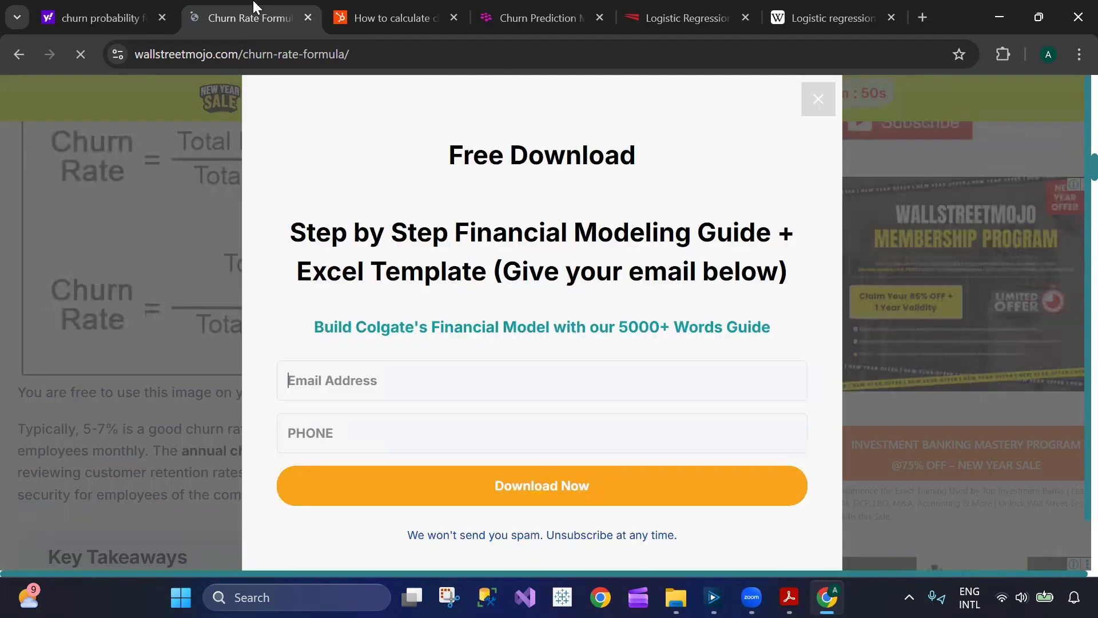
- Close the WallStreetMojo, HubSpot, Spot Intelligence and Statistics by Jim tabs, keeping the Yahoo results and Wikipedia open
key("ctrl+shift+Tab")
middle_click(253, 5)
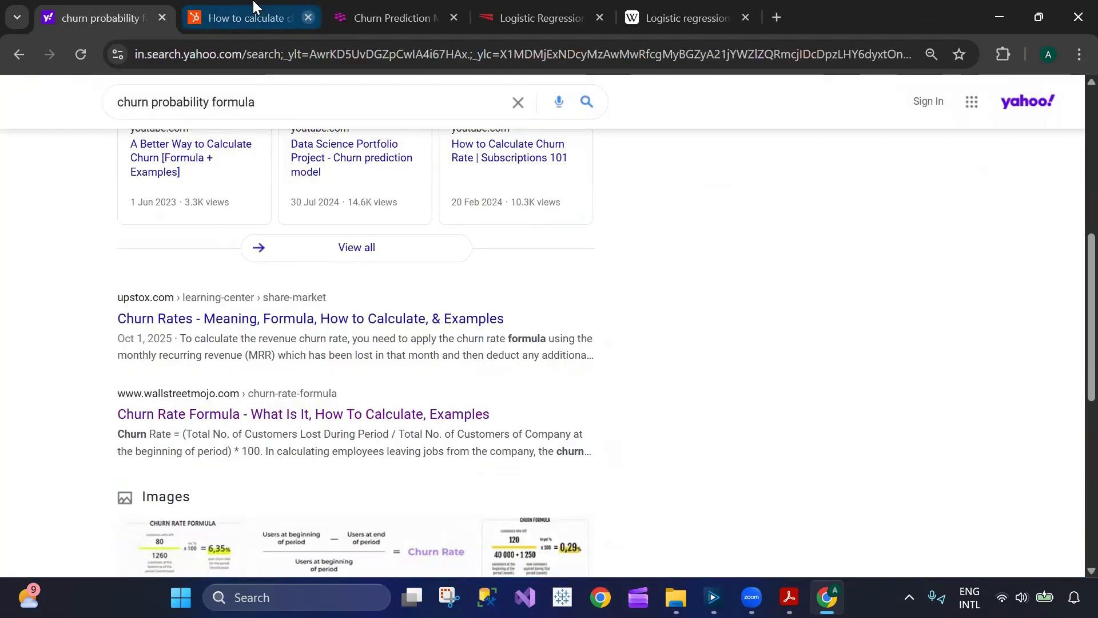
middle_click(253, 5)
middle_click(253, 5)
middle_click(254, 5)
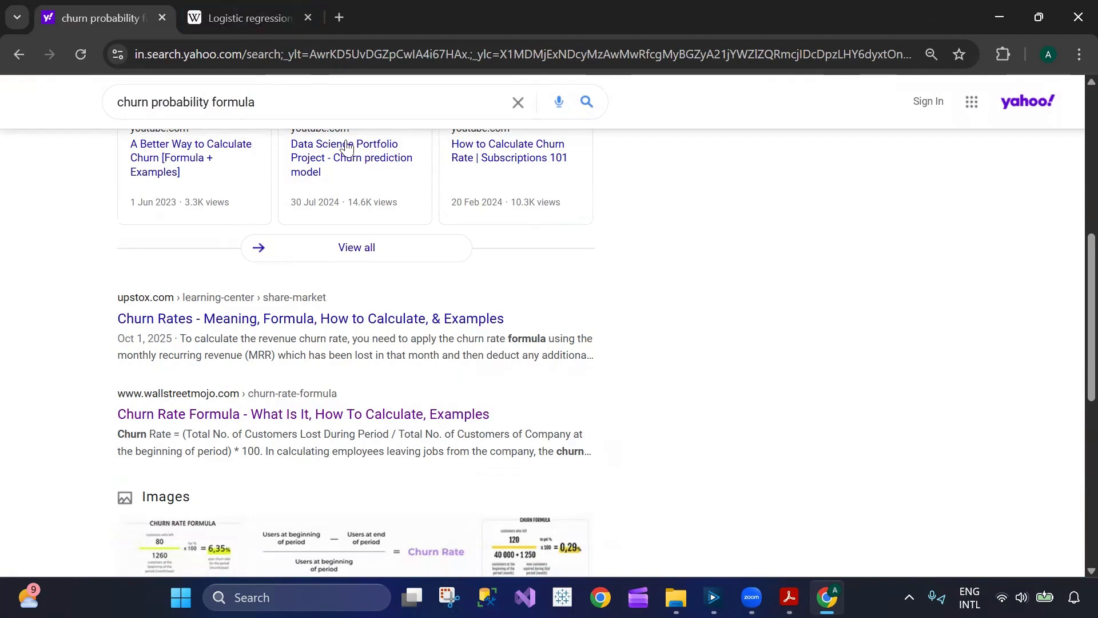
- Switch back to Alteryx Designer and highlight the entire Churn Probablity expression in the second Formula tool
left_click(713, 597)
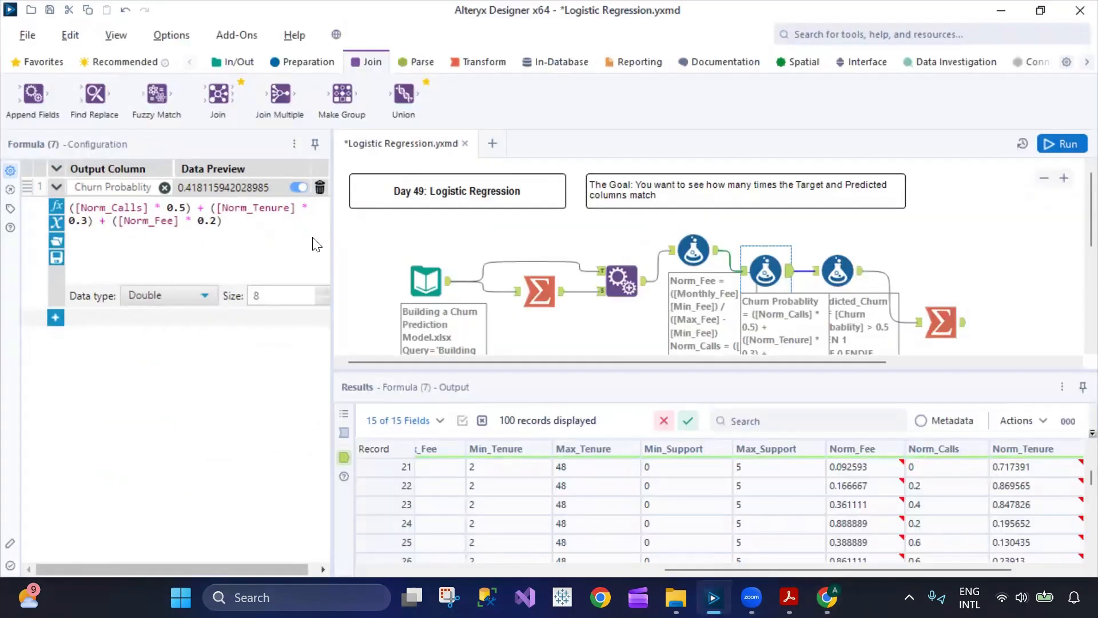
key("ctrl+a")
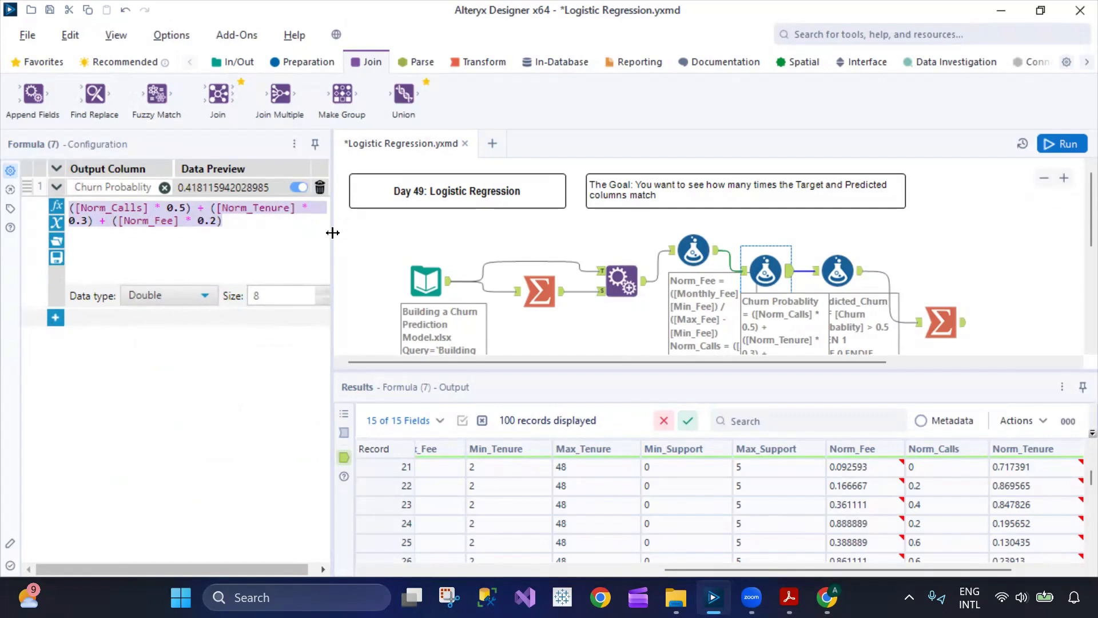
- Widen the configuration pane, highlight the whole Churn Probablity expression and keep its data type as Double
left_click_drag(337, 232, 367, 232)
left_click(202, 224)
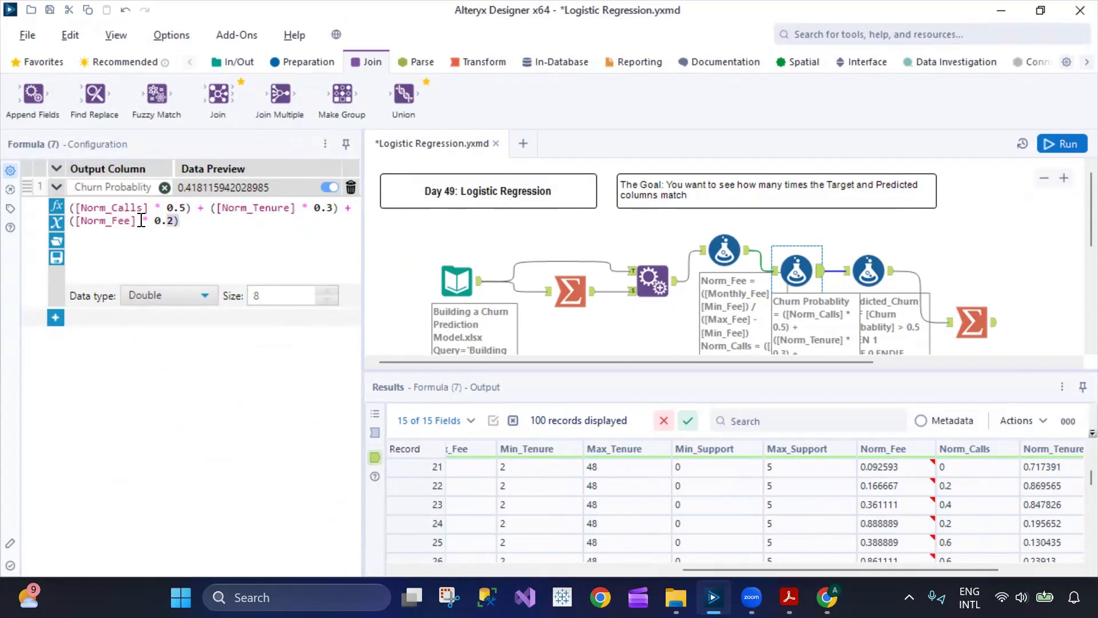
key("ctrl+a")
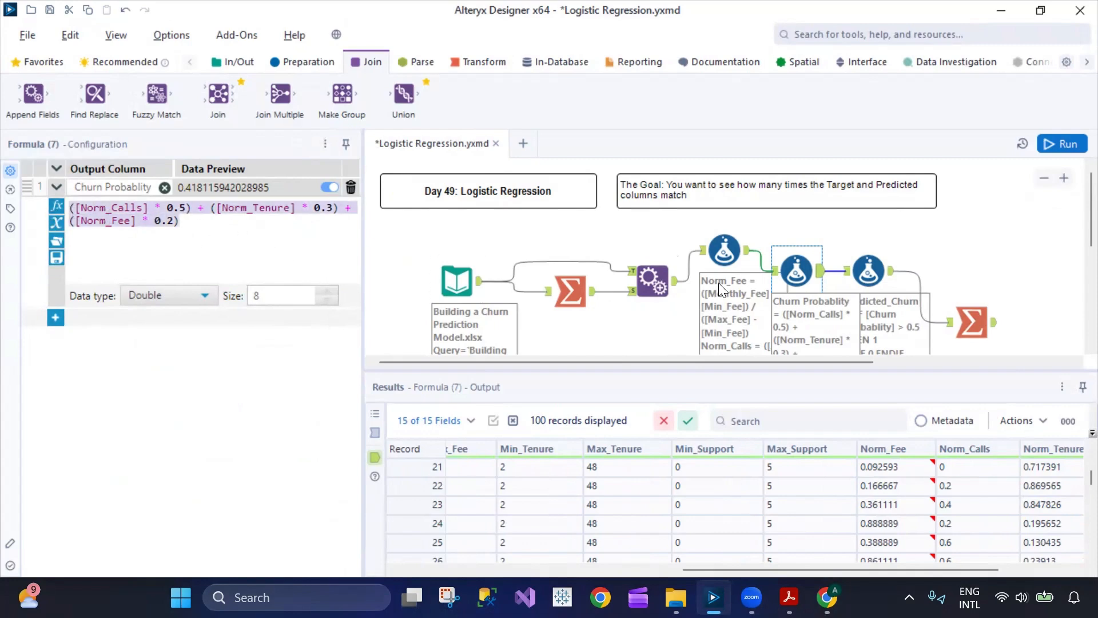
left_click(184, 300)
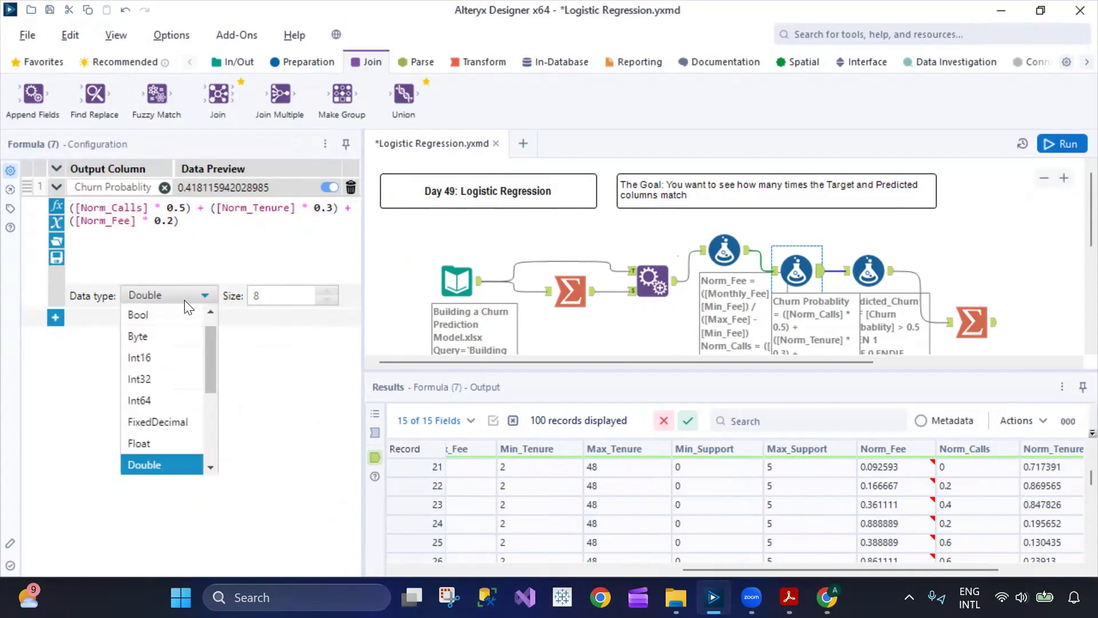
left_click(188, 464)
- Move the second Formula tool level with the first and review its Churn Probablity output column from the first record
left_click_drag(795, 269, 796, 248)
left_click_drag(985, 569, 1065, 569)
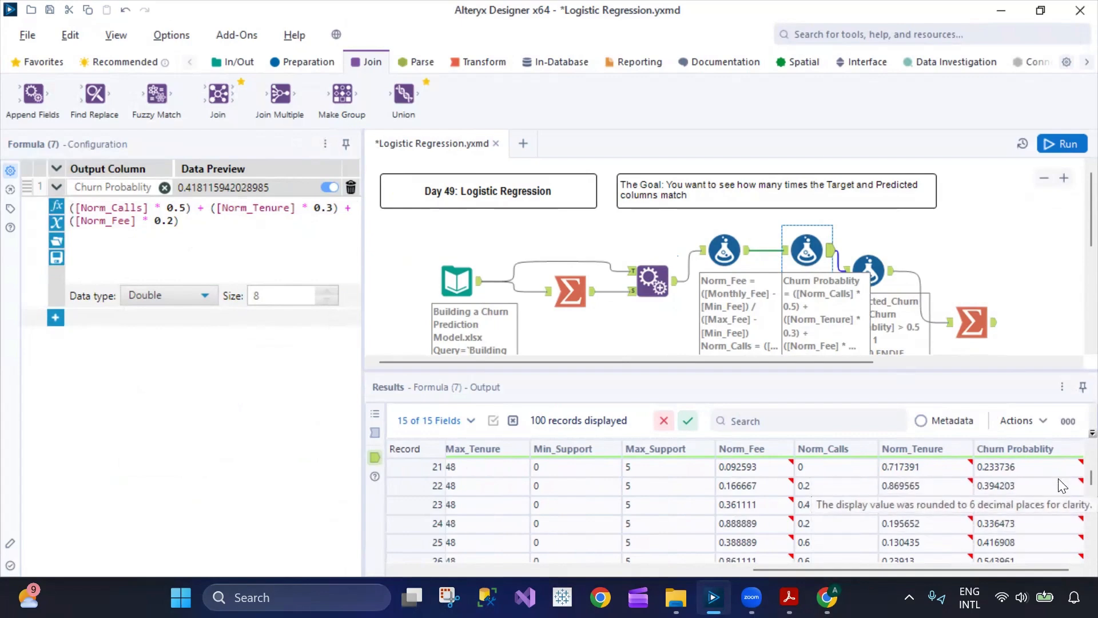
scroll(1074, 461, "up", 7)
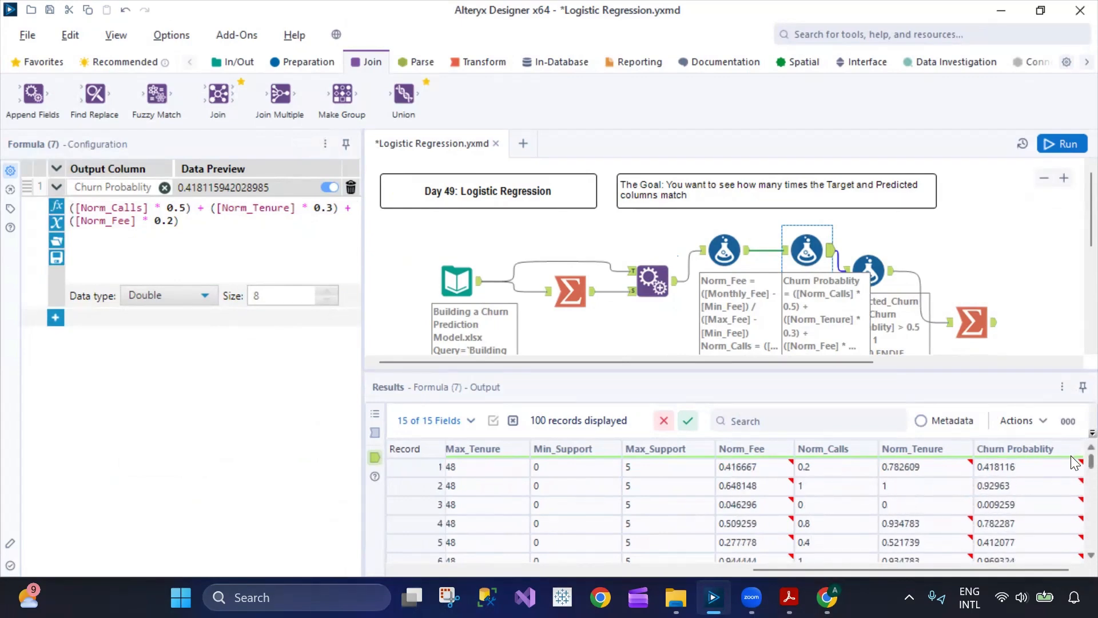
- Shift the third Formula tool away from the second and up, and examine its Predicted_Churn expression and output column
left_click_drag(858, 273, 879, 263)
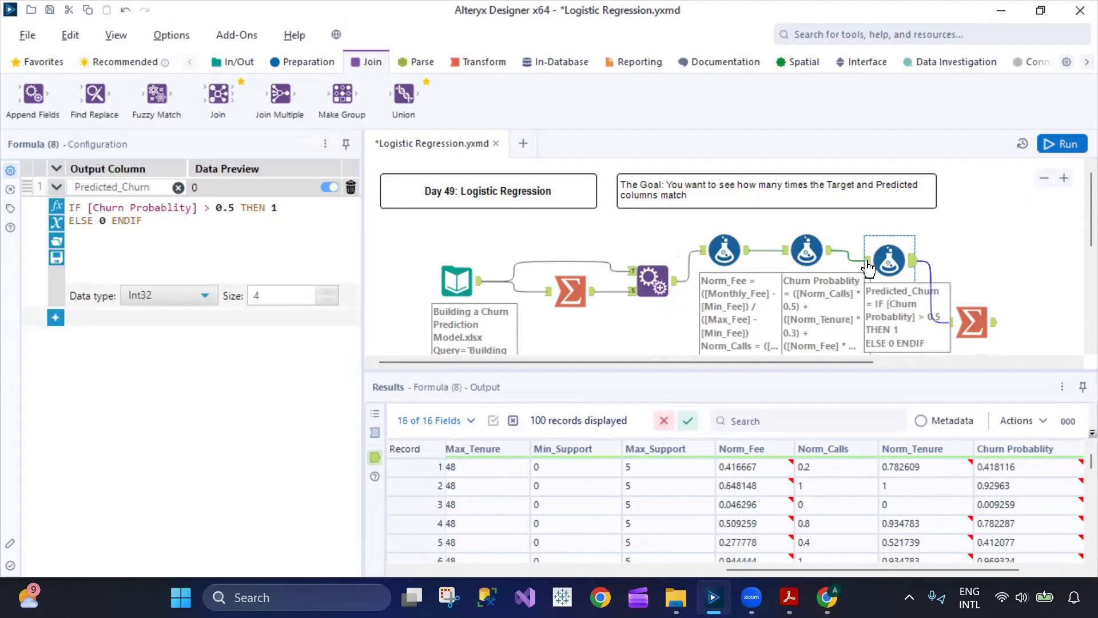
left_click_drag(191, 225, 69, 207)
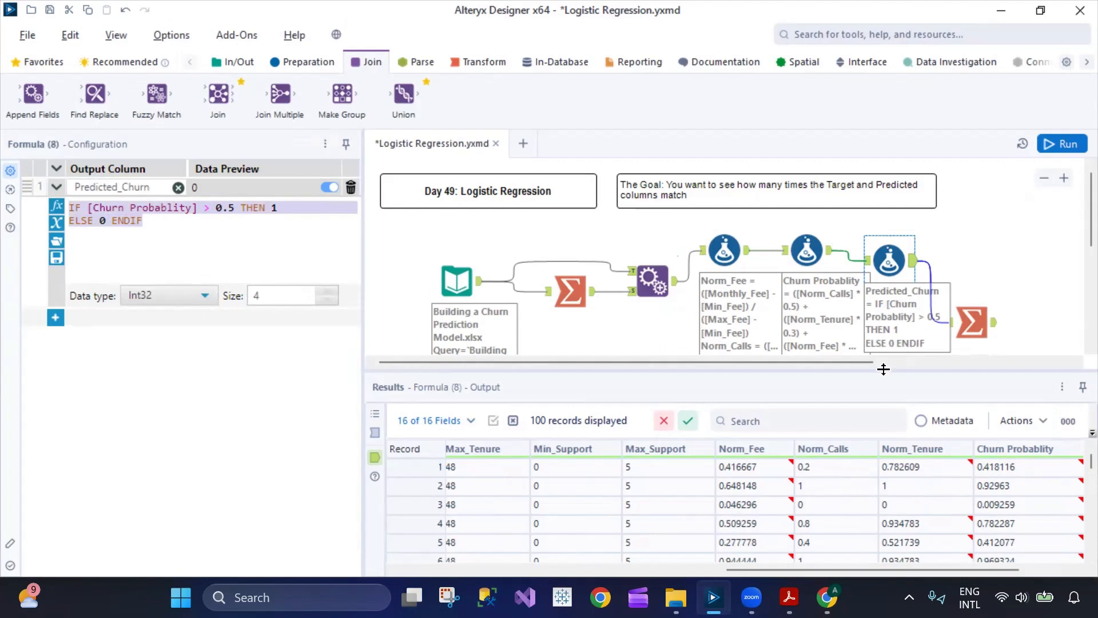
left_click(913, 268)
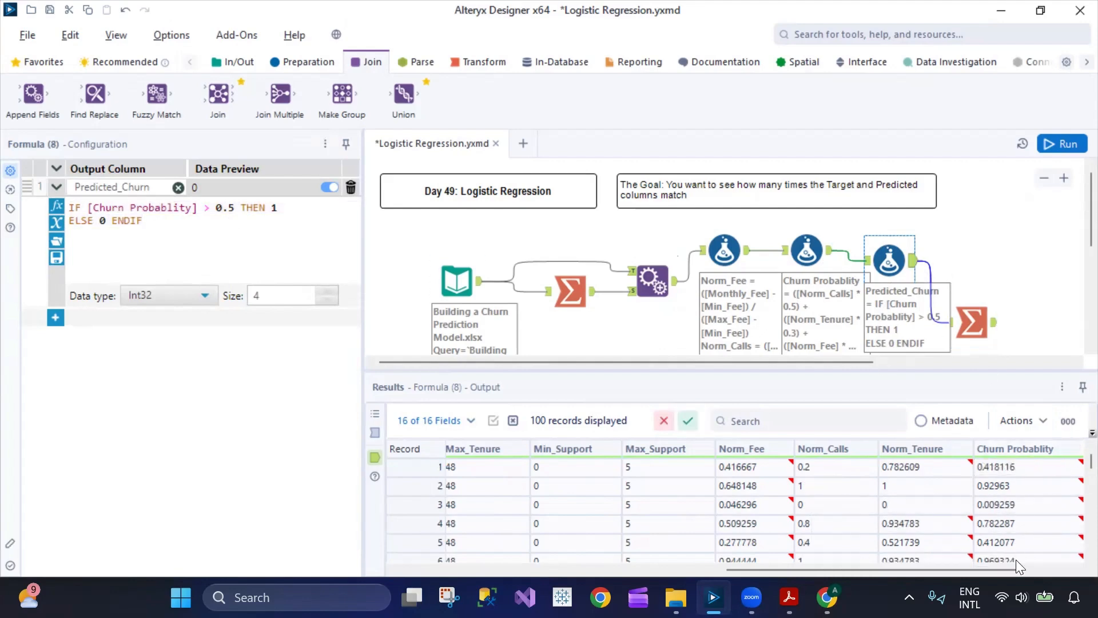
left_click_drag(1009, 569, 1059, 569)
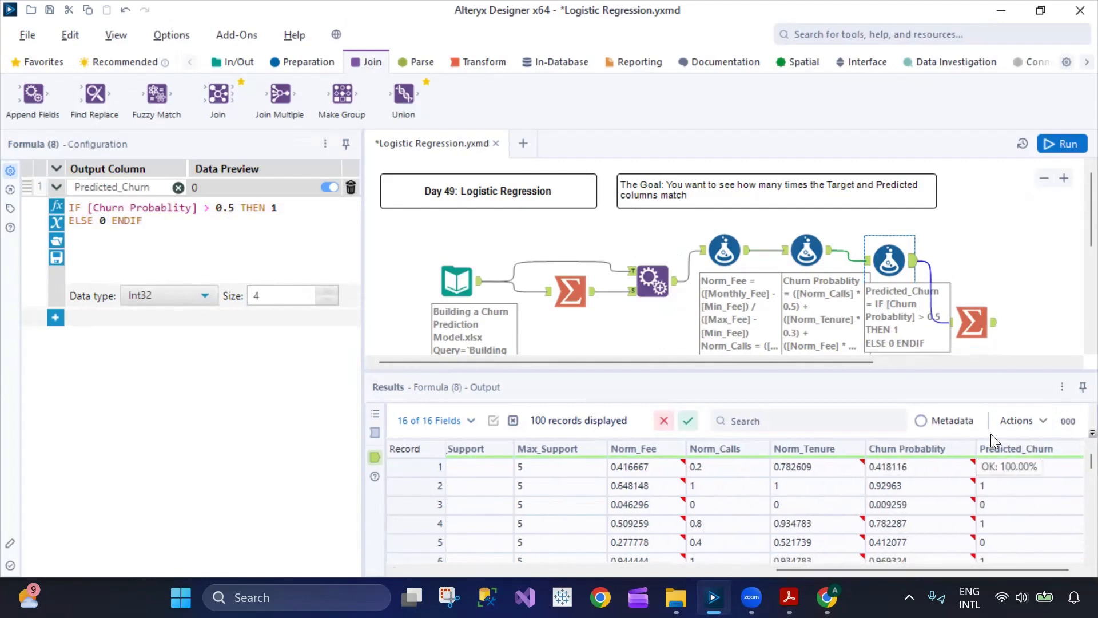
- Nudge the final Summarize tool up beside the third Formula tool and review its output alongside the second and third Formula tools
left_click_drag(990, 324, 987, 315)
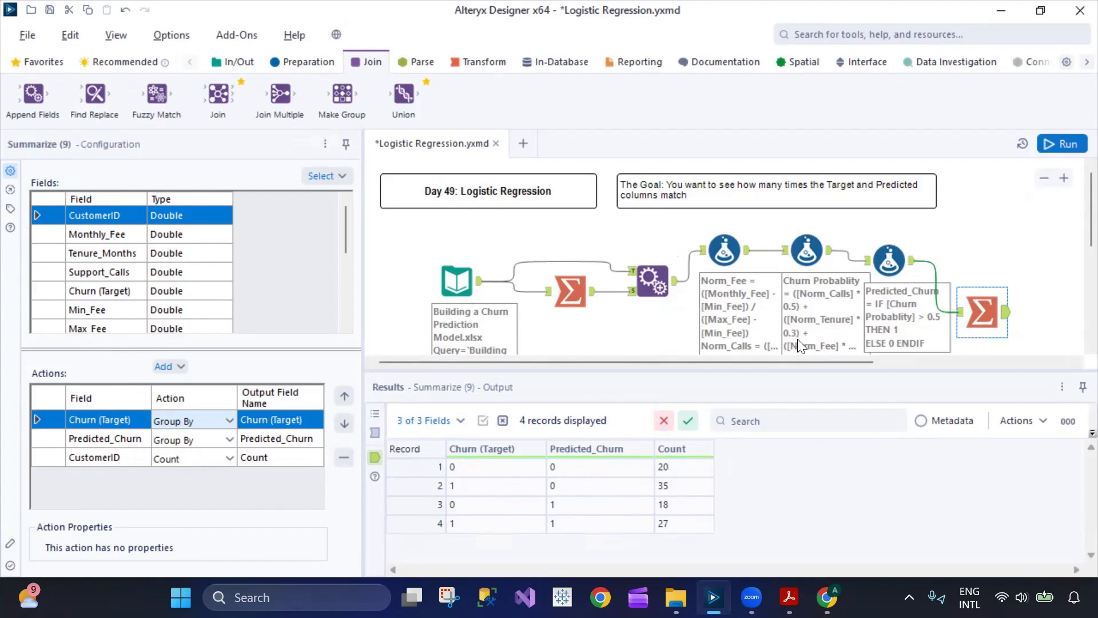
left_click(799, 247)
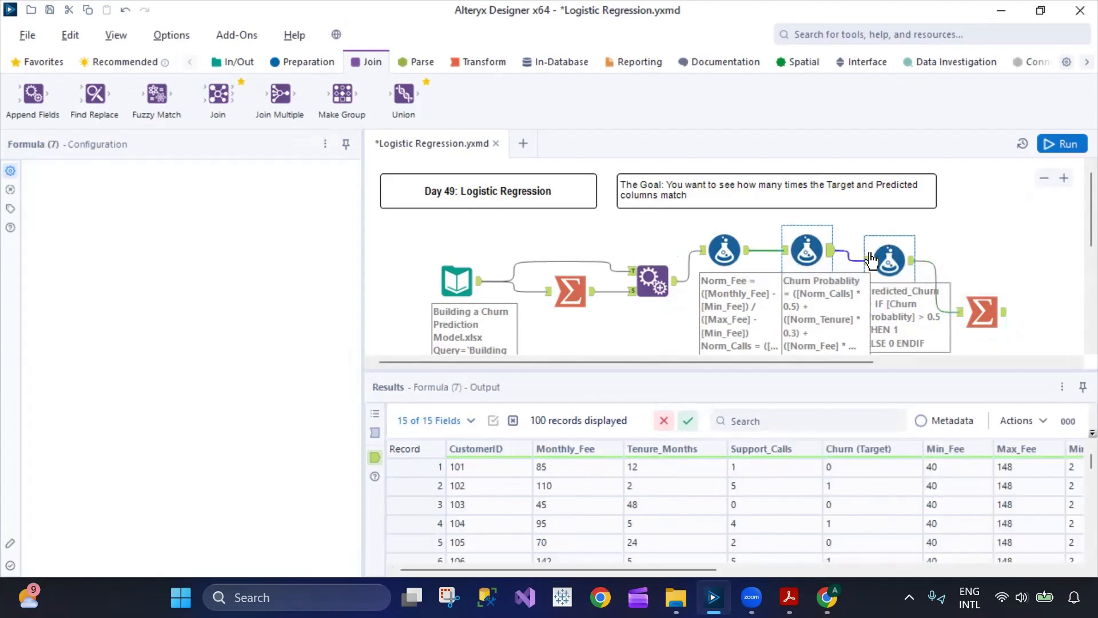
left_click(890, 258)
left_click(975, 314)
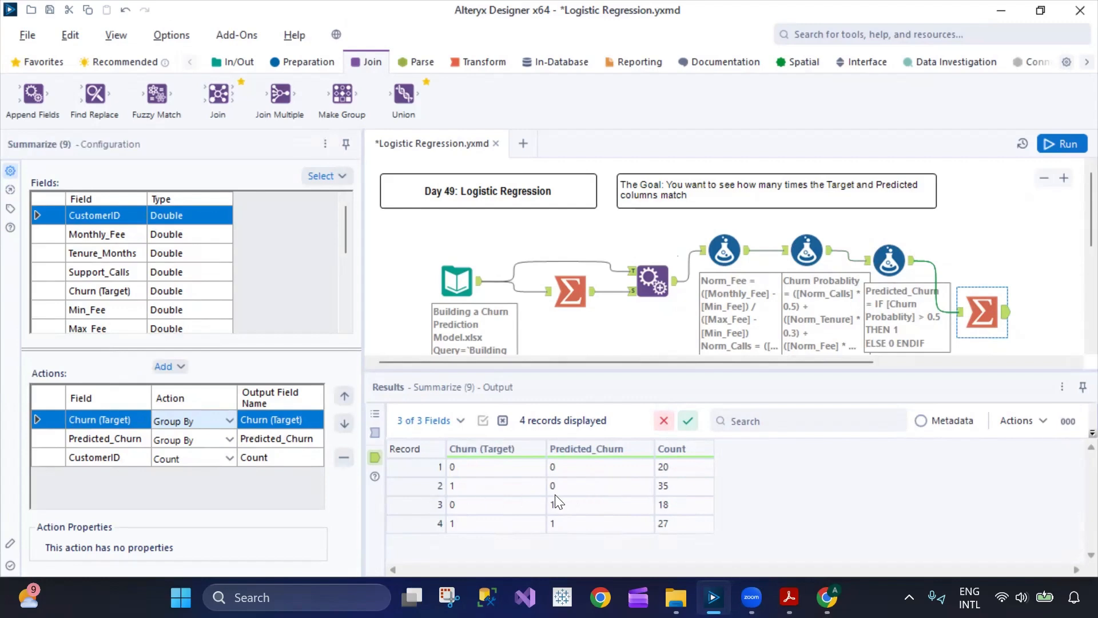
- Examine the Summarize output counts for records 2 to 4, checking them against the Predicted_Churn formula
left_click(675, 511)
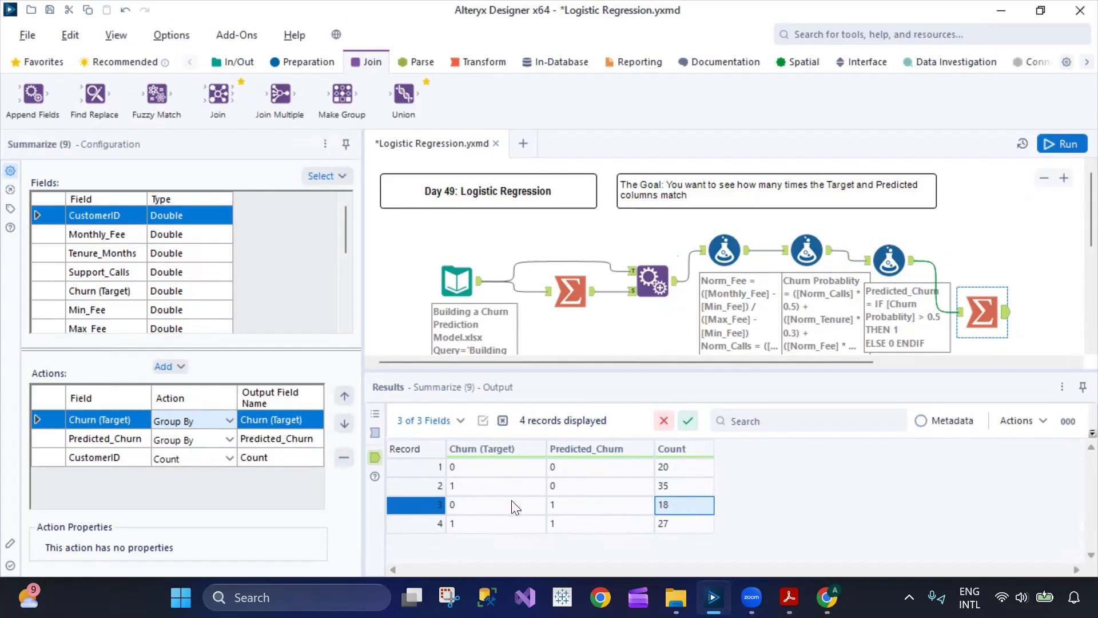
left_click(580, 507)
left_click(887, 258)
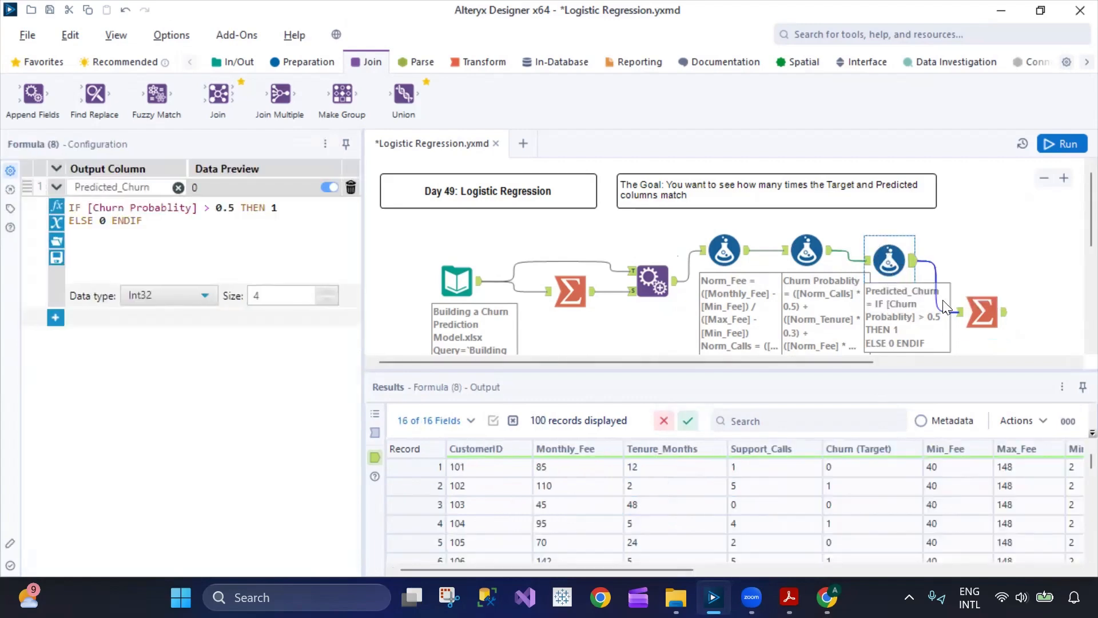
left_click(984, 309)
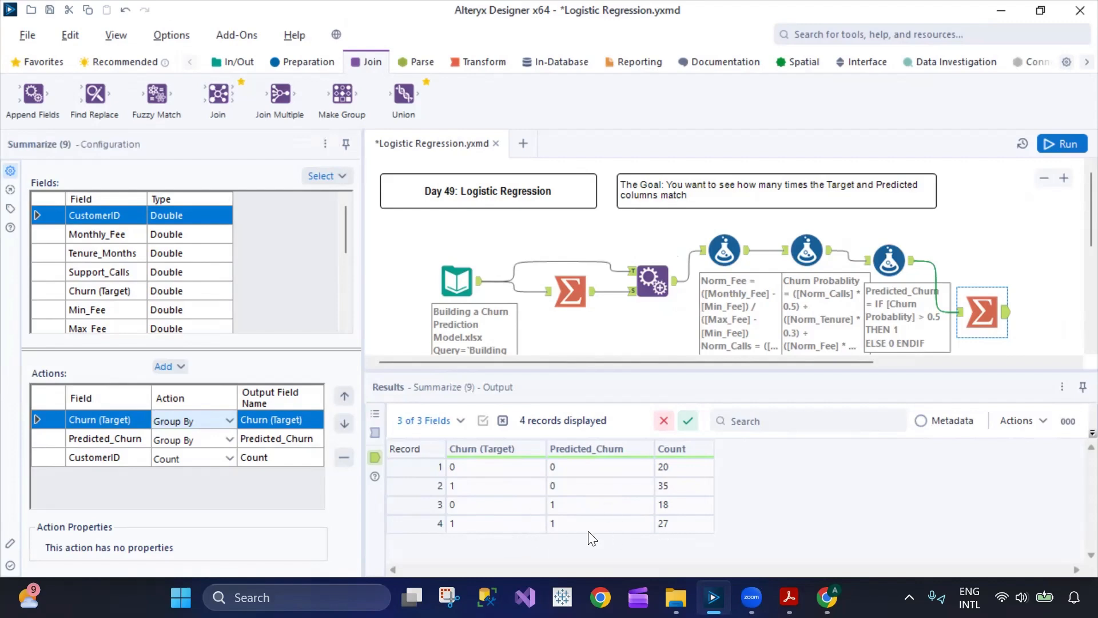
left_click(682, 525)
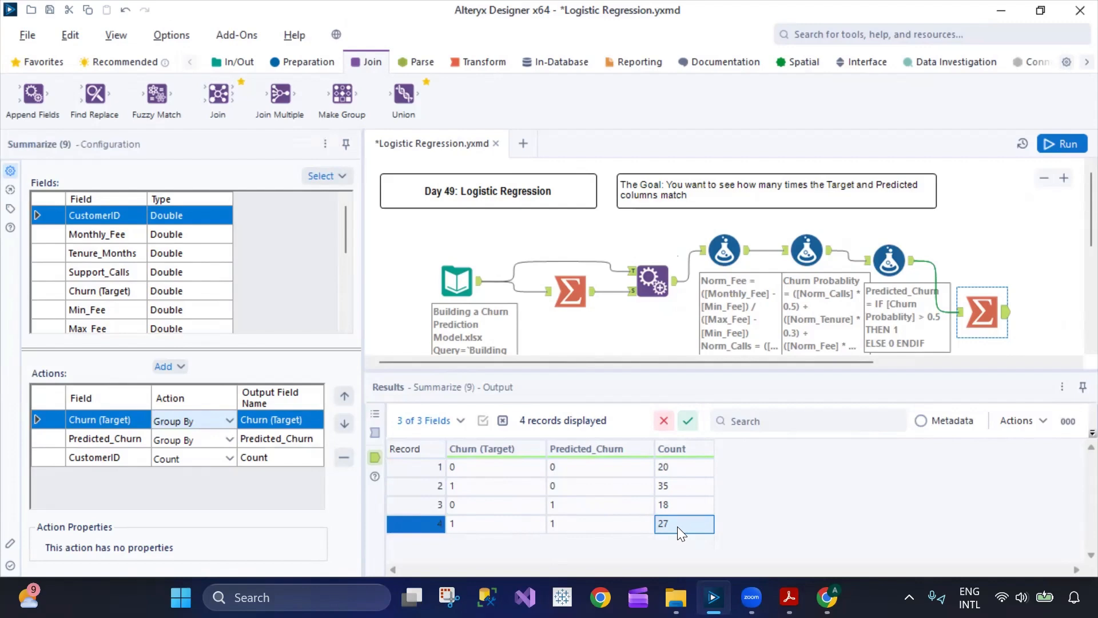
left_click(682, 490)
left_click(677, 511)
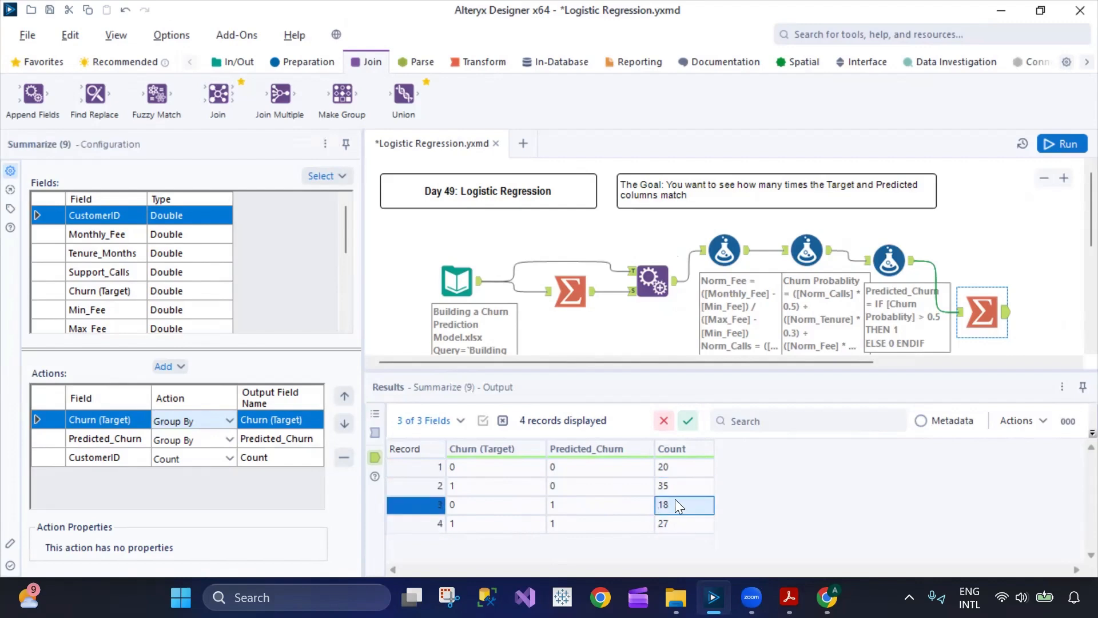
- Examine record 2 of the Summarize output, comparing its Churn (Target), Predicted_Churn and Count values
left_click(426, 486)
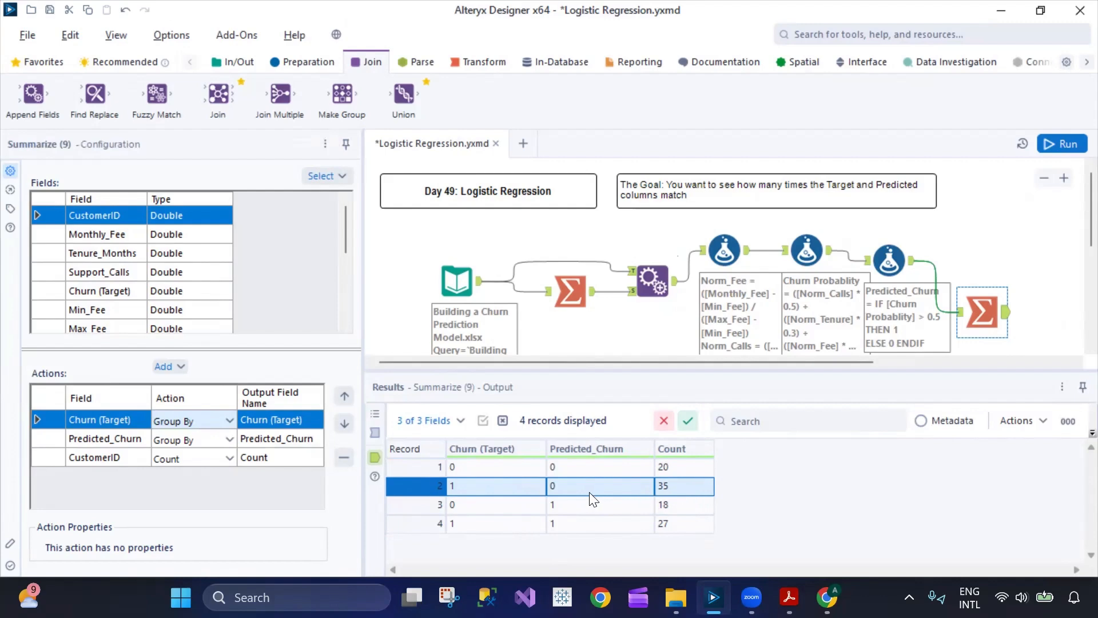
left_click(476, 489)
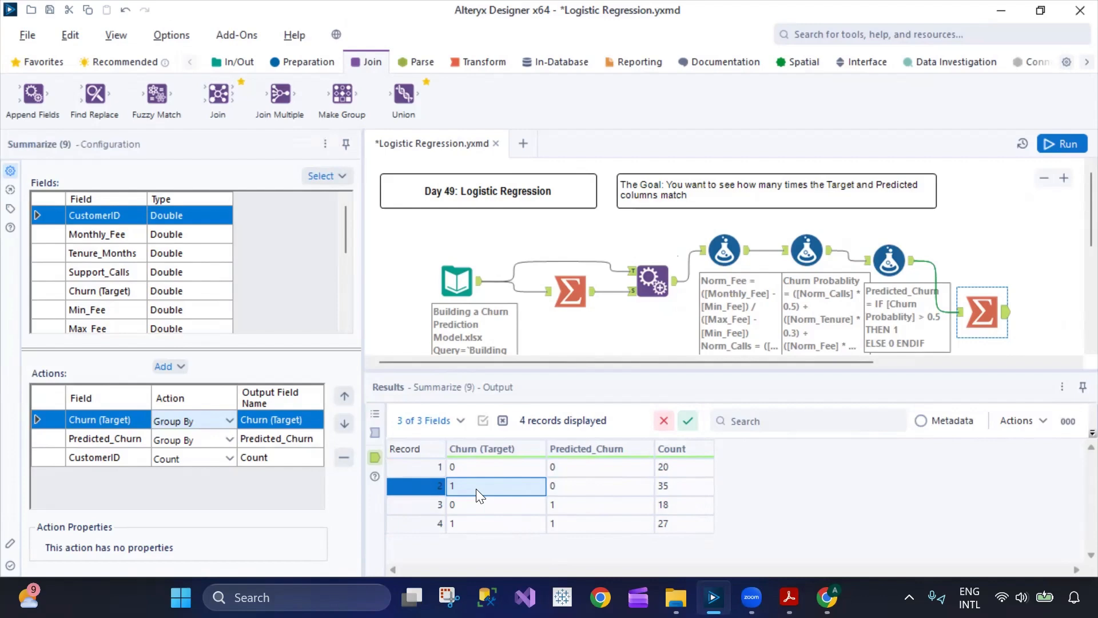
left_click(565, 488)
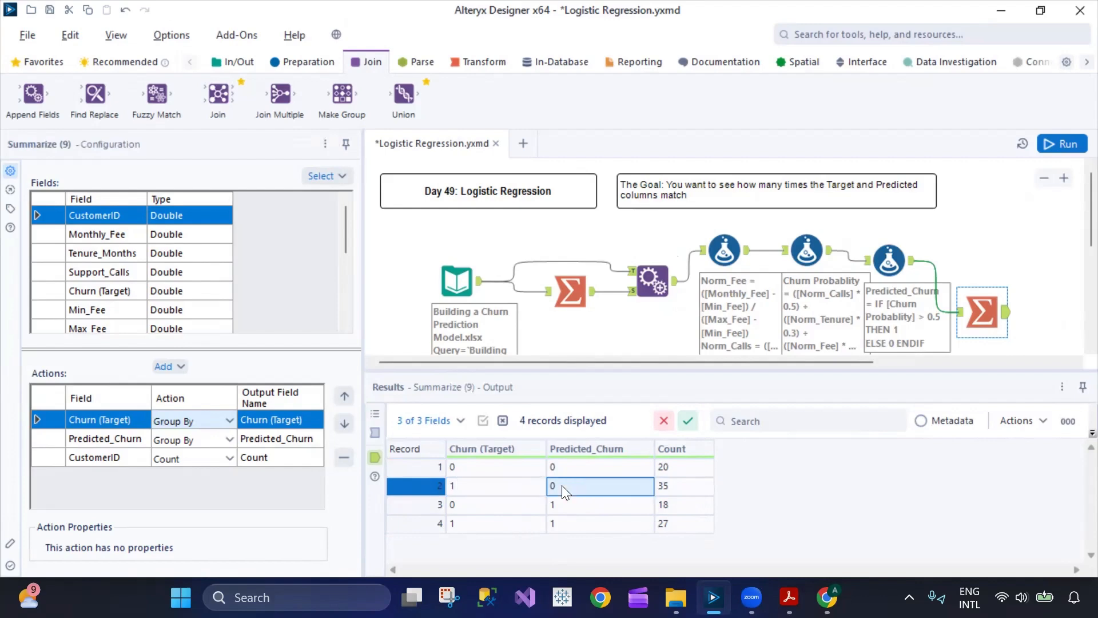
left_click(674, 489)
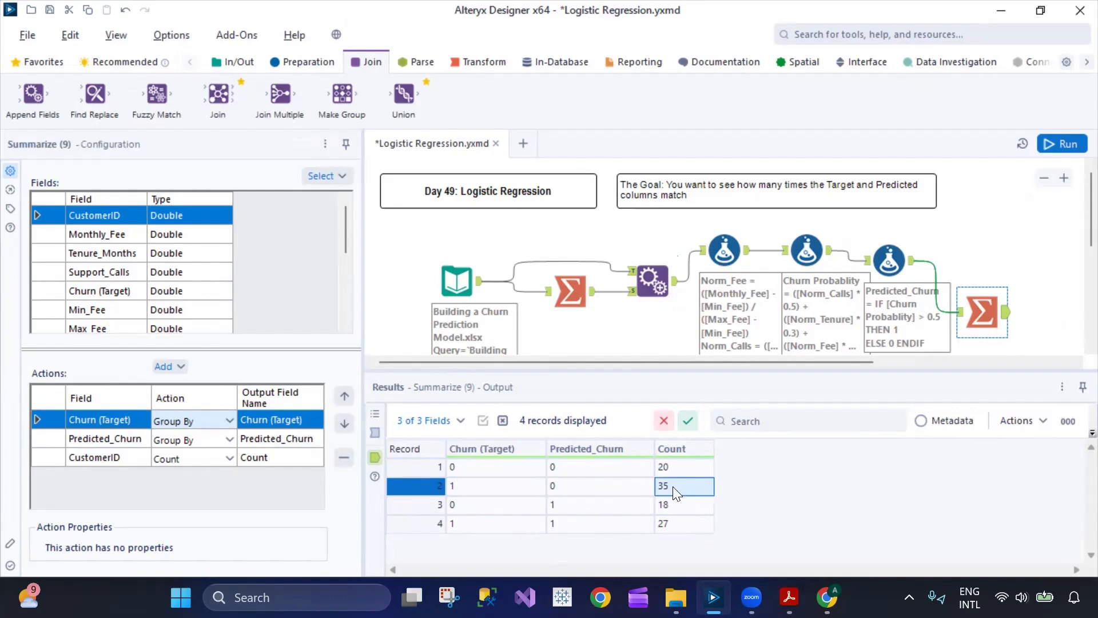
left_click(608, 493)
left_click(421, 487)
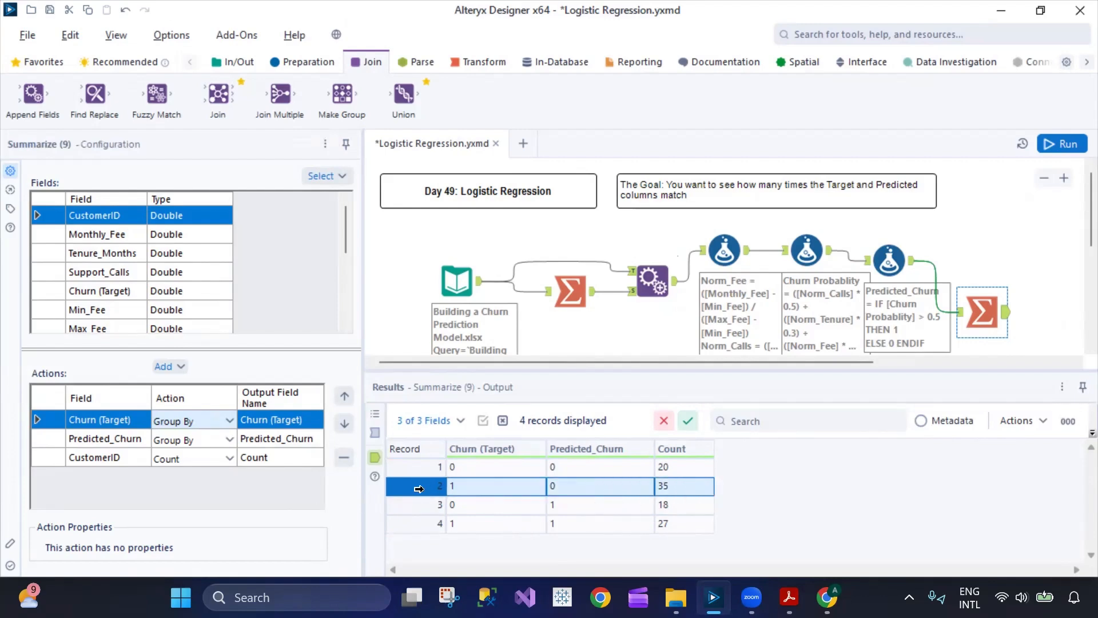
- Examine record 3 of the Summarize output and compare it with record 2 as the target and prediction mismatches
left_click(478, 508)
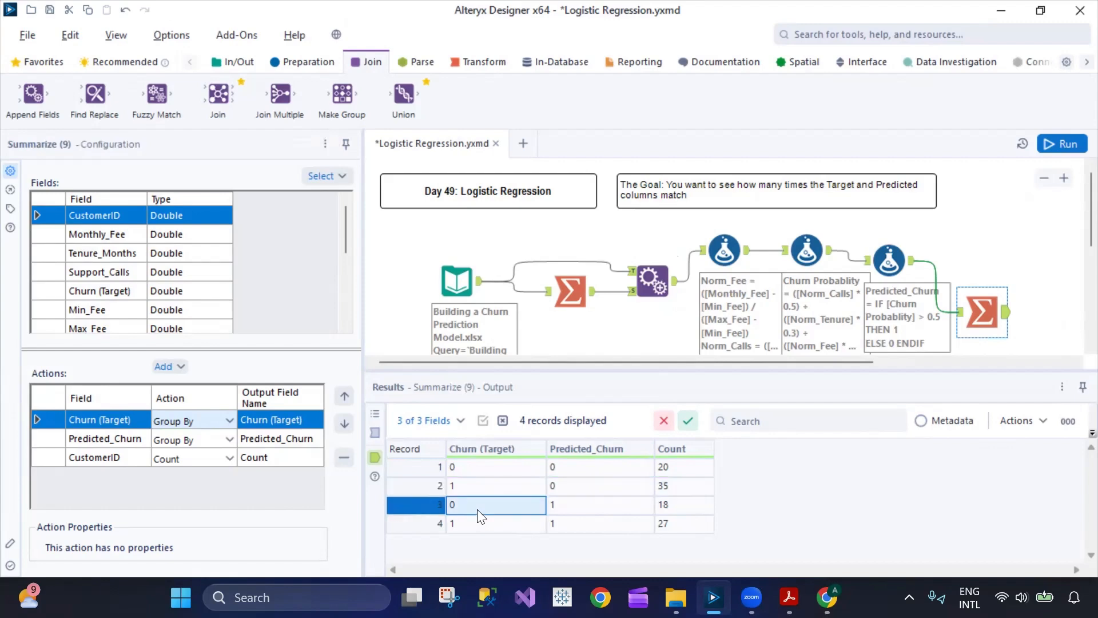
left_click(669, 509)
left_click(430, 504)
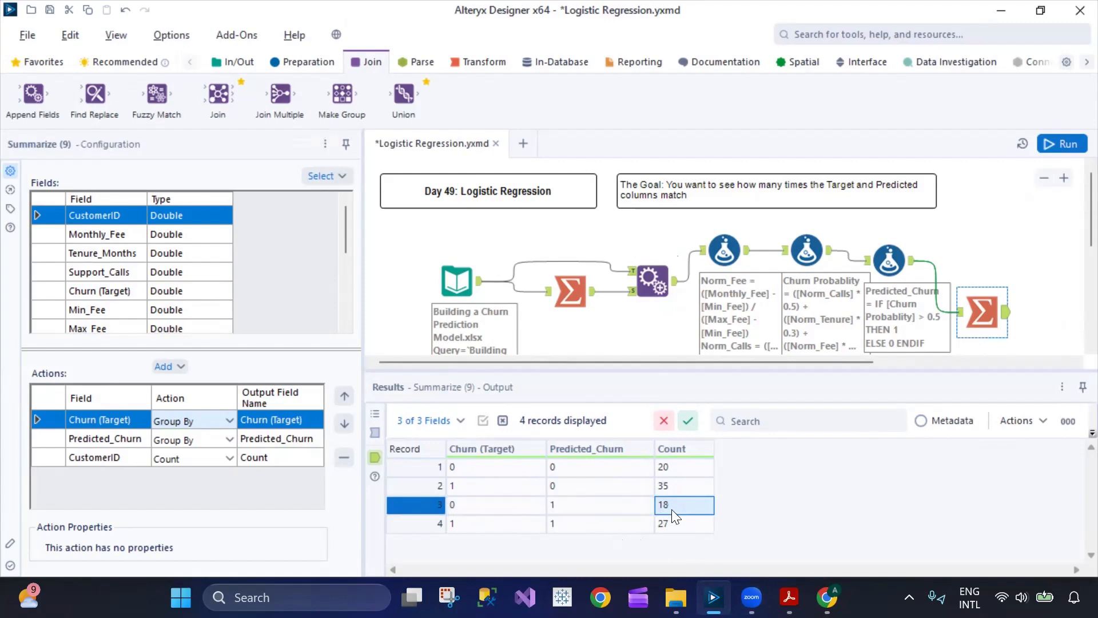
left_click(421, 490)
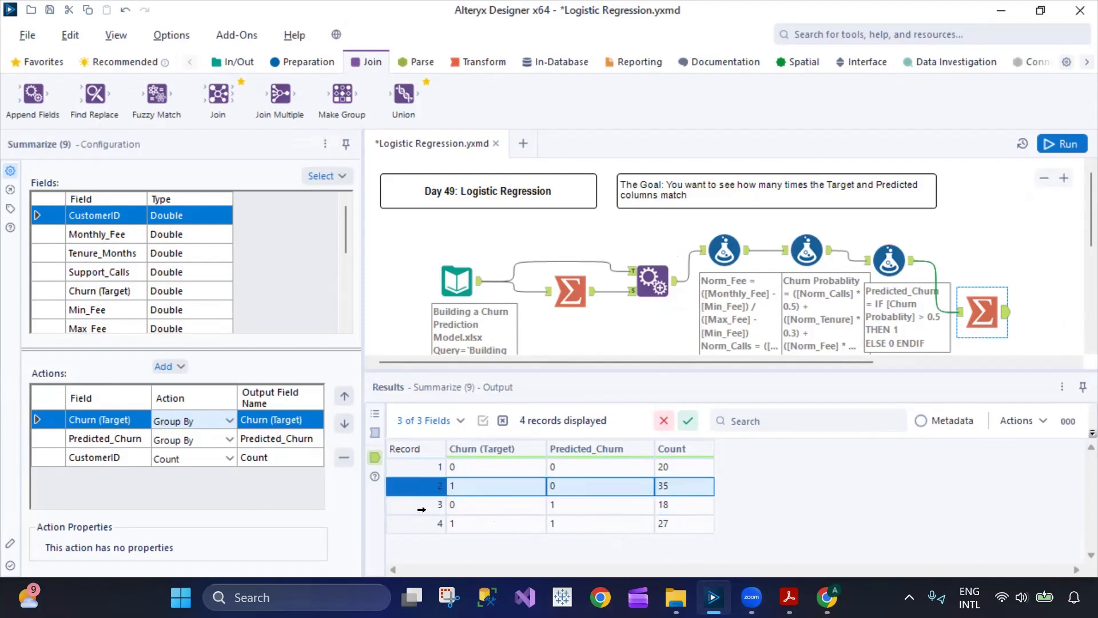
left_click(420, 508)
left_click(416, 487)
left_click(417, 506)
- Examine the Input Data tool's customer records across Monthly_Fee, Tenure_Months, Support_Calls and Churn (Target)
left_click(456, 280)
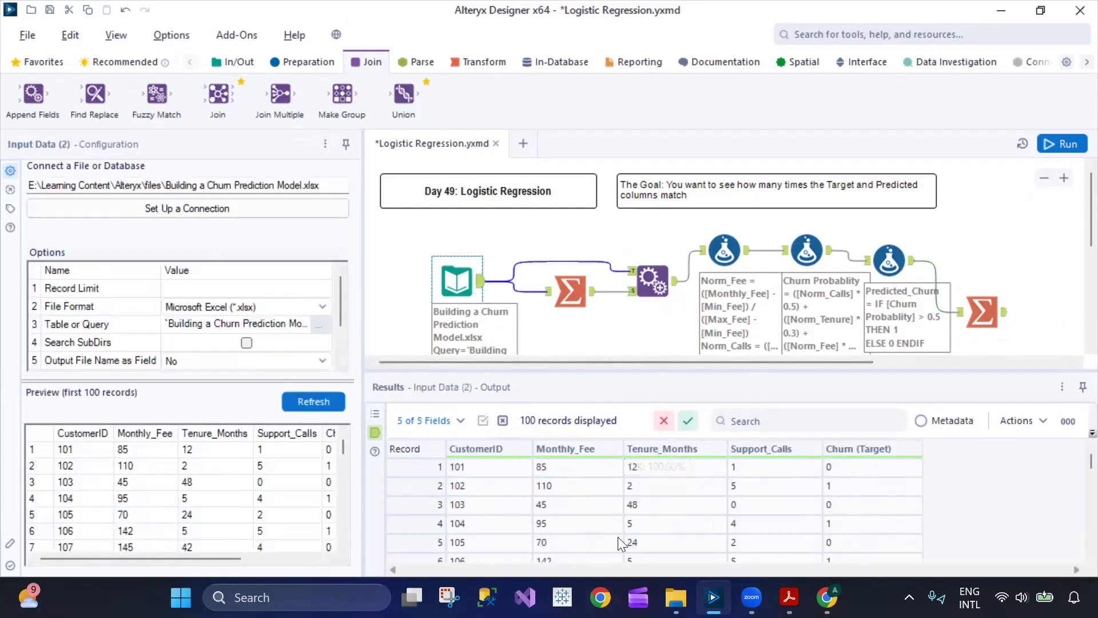
scroll(618, 535, "down", 7)
scroll(611, 531, "down", 11)
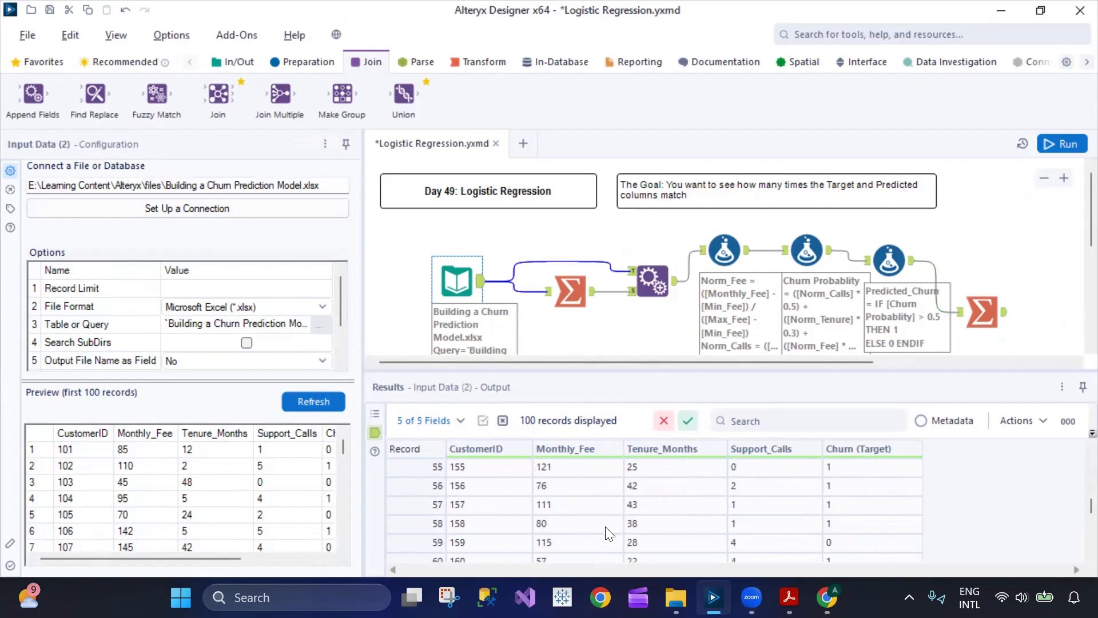
scroll(664, 507, "down", 10)
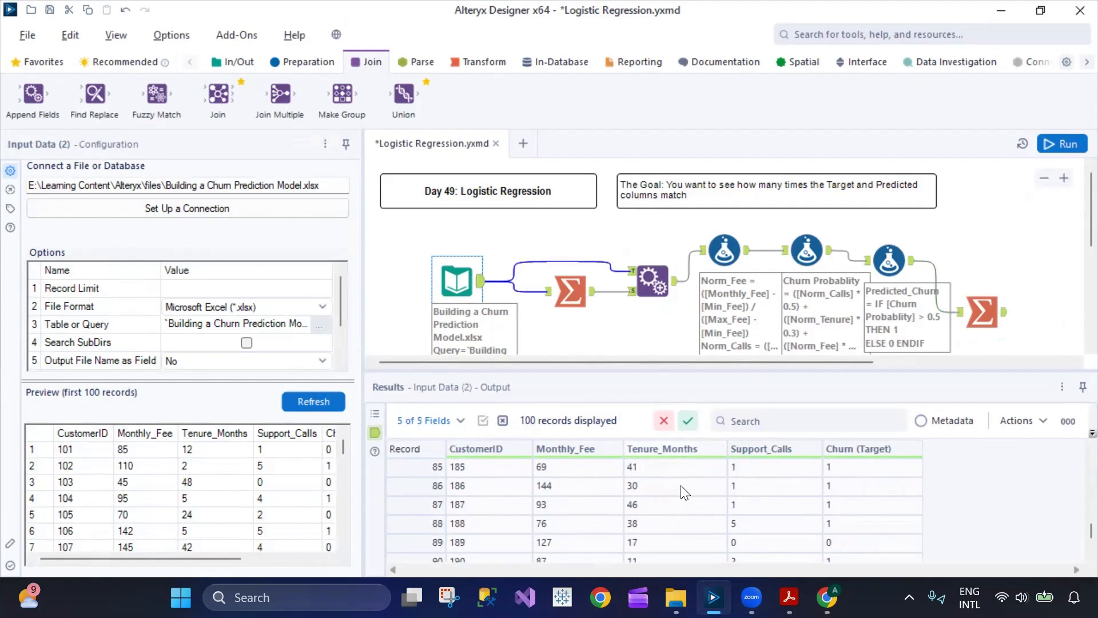
scroll(709, 529, "up", 13)
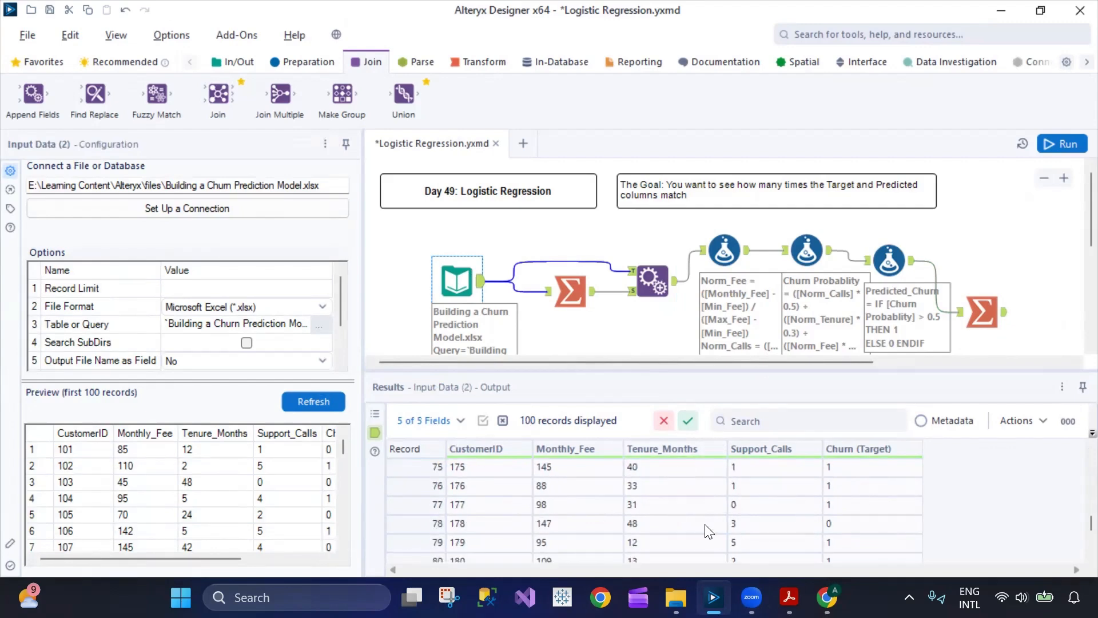
scroll(767, 506, "up", 14)
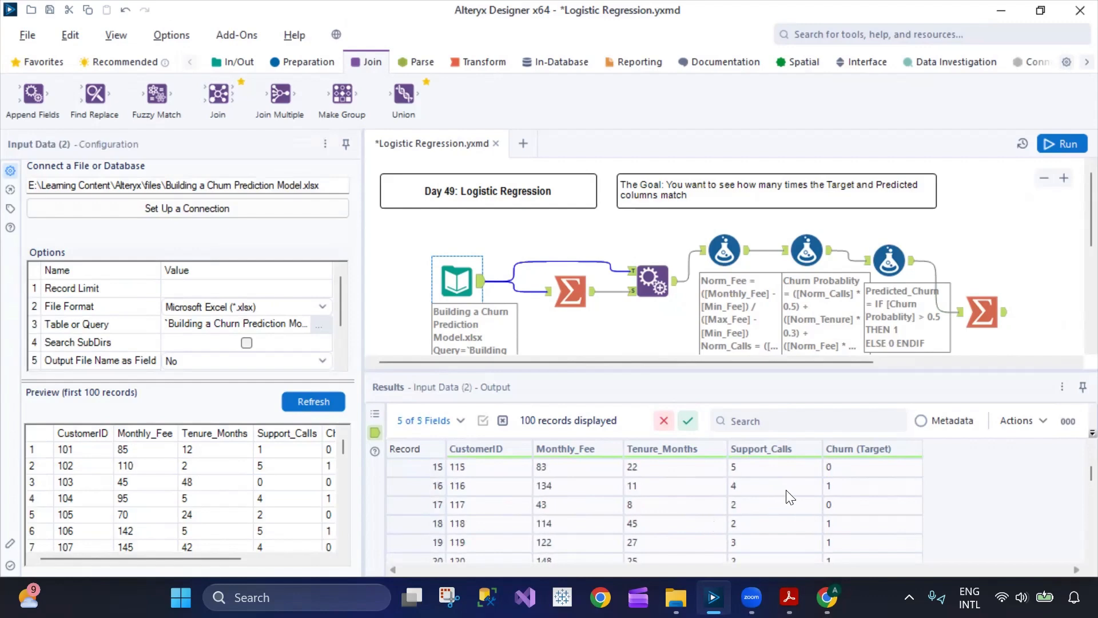
scroll(790, 496, "up", 1)
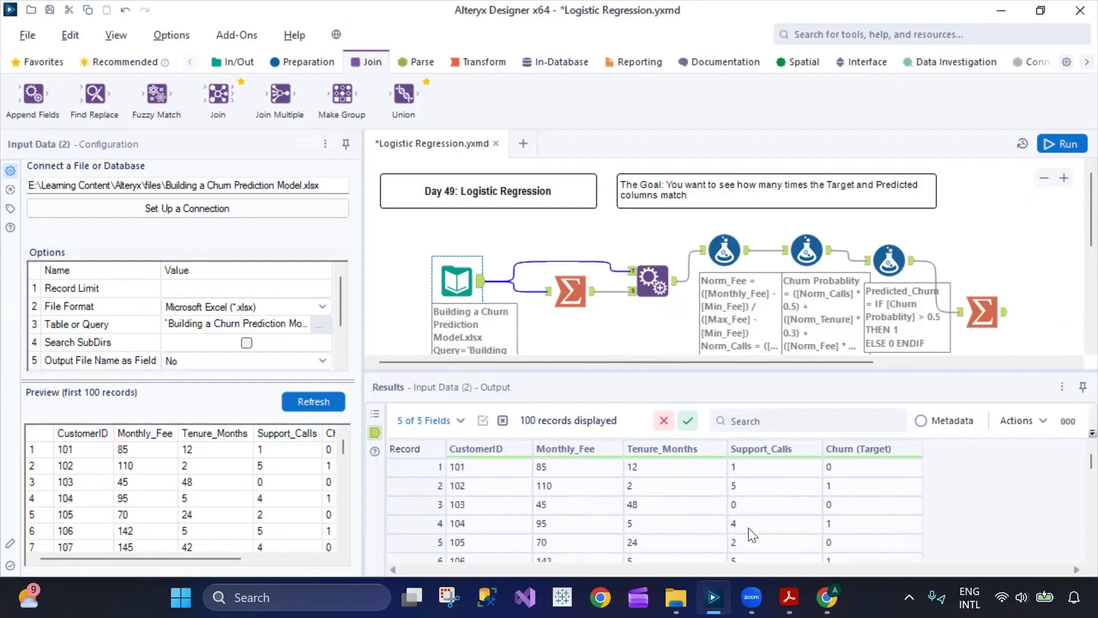
scroll(789, 544, "down", 1)
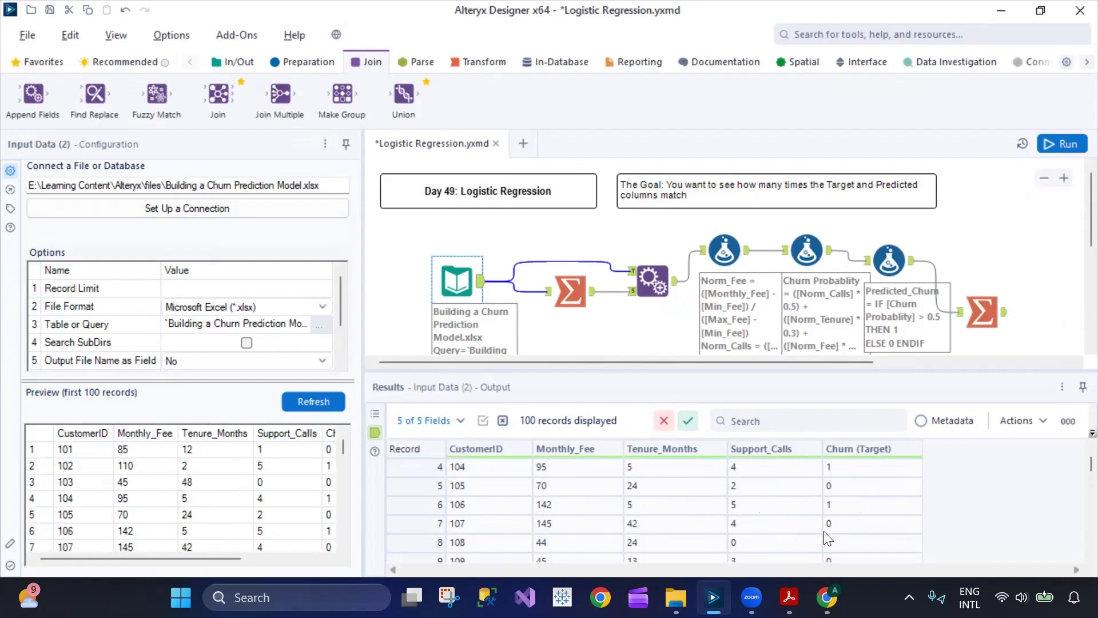
scroll(856, 538, "up", 1)
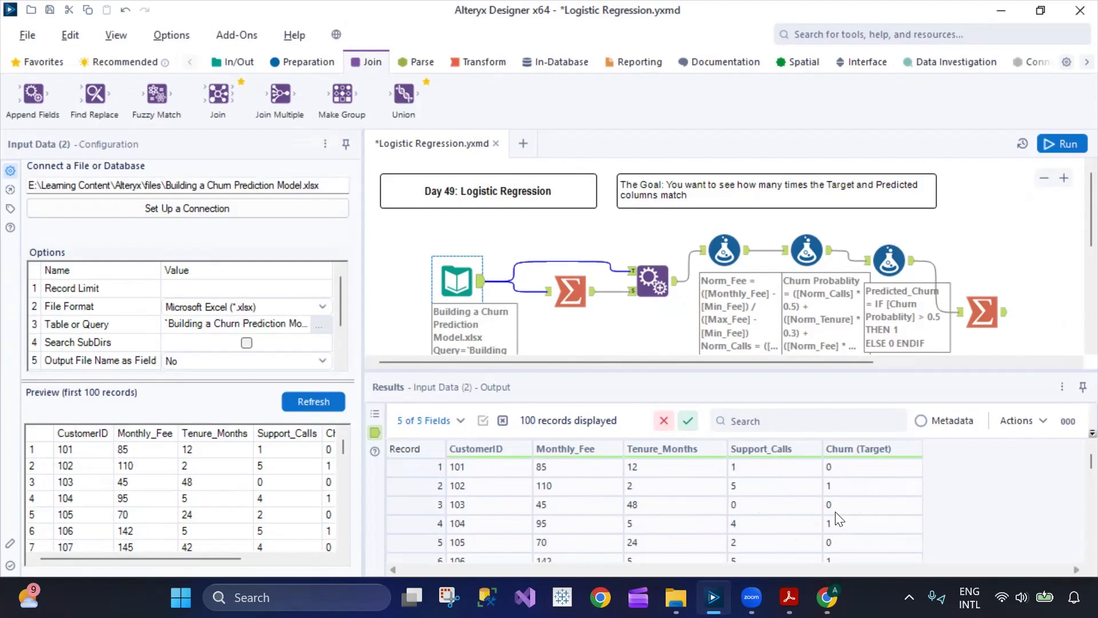
- Review the final Summarize output again, followed by the second Formula tool and the first Formula tool's Norm_Fee expression
left_click(980, 309)
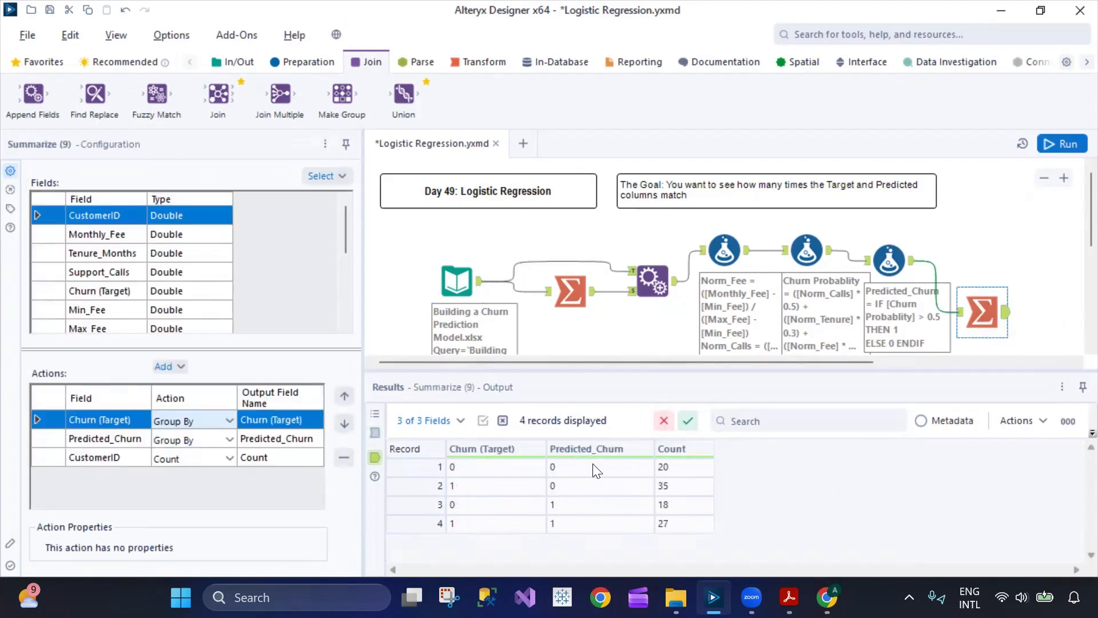
left_click(806, 250)
left_click(724, 252)
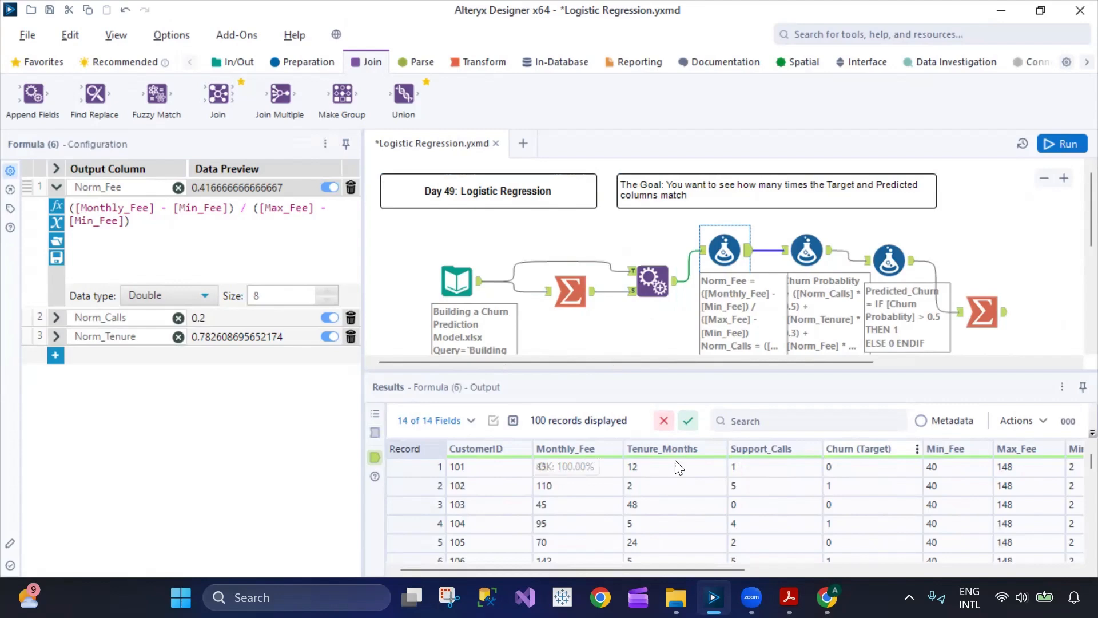
- Examine the Churn (Target) values across the customer records from the Input Data tool
left_click(456, 280)
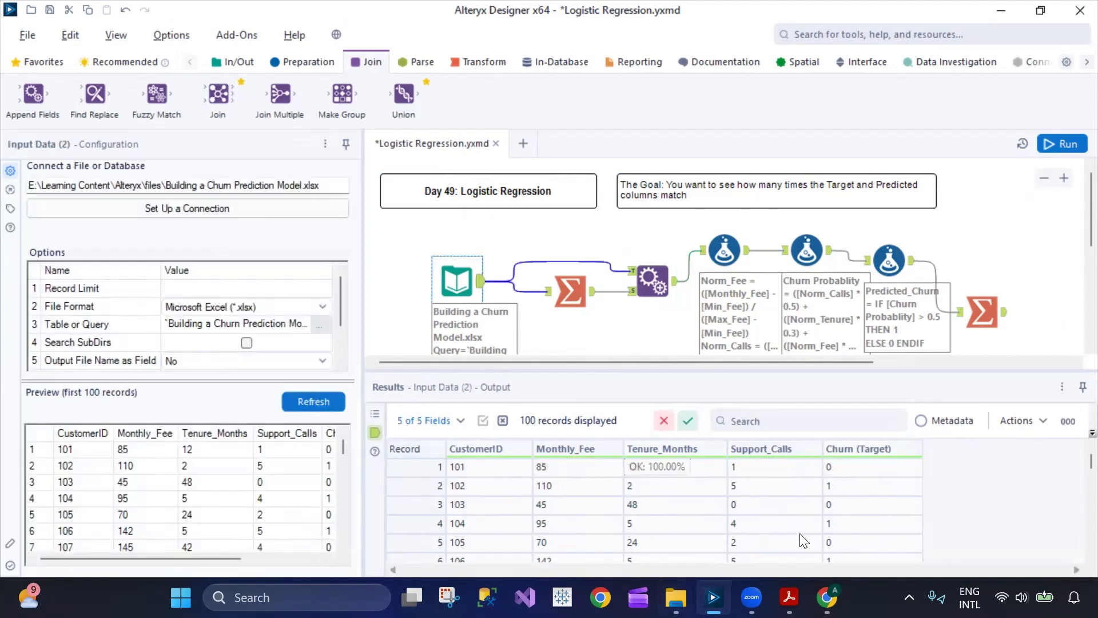
scroll(830, 508, "down", 20)
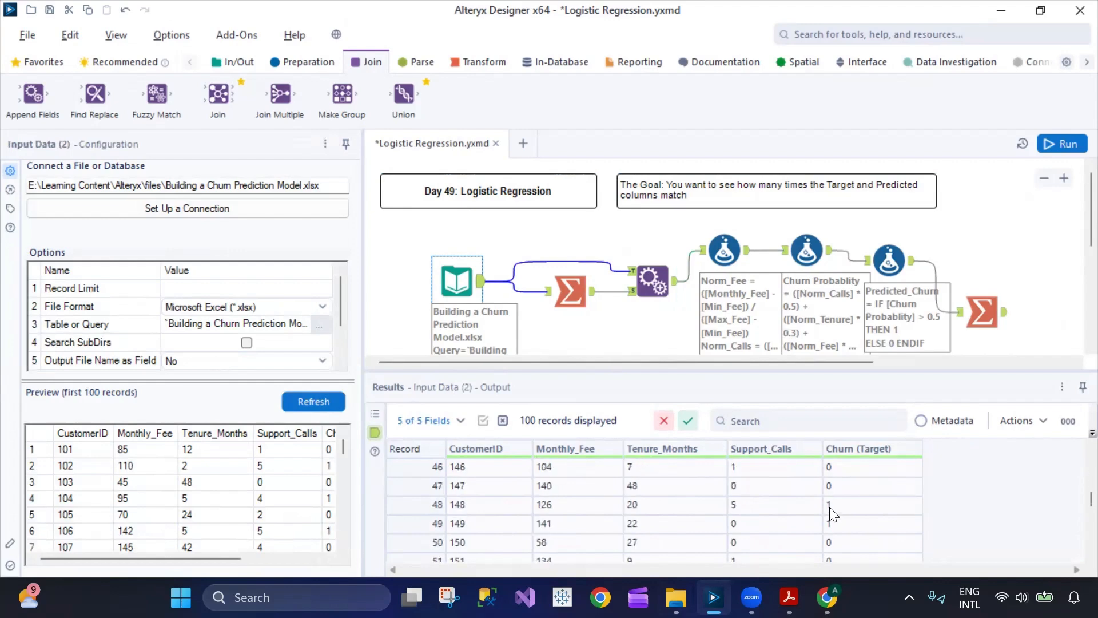
scroll(837, 515, "up", 12)
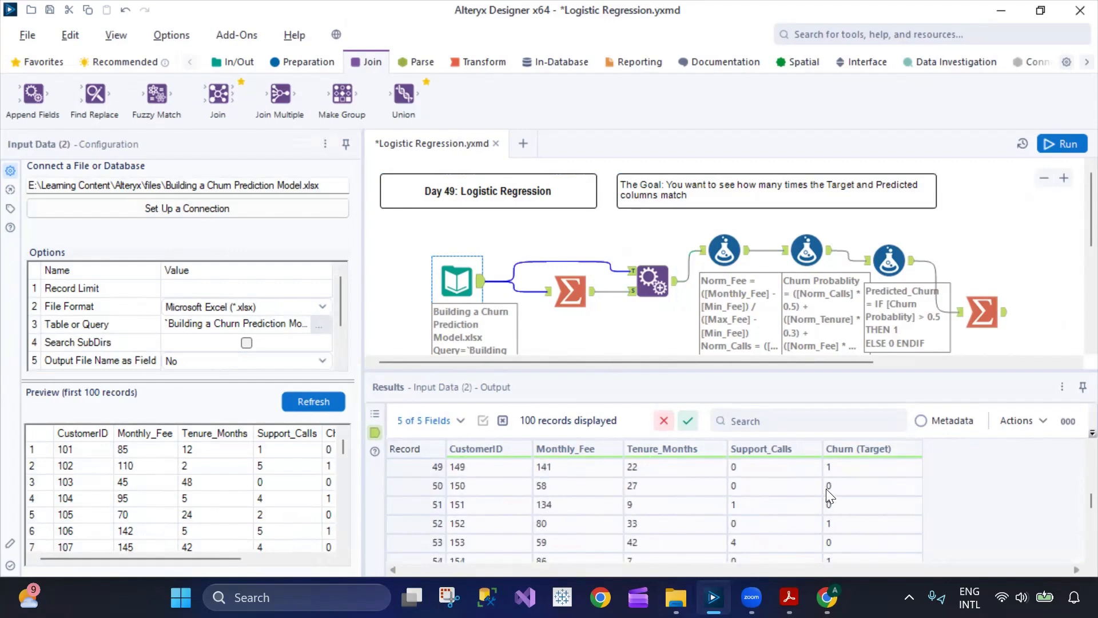
- Compare records 2 and 3 of the final Summarize output, including their Count values, where target and prediction differ
left_click(983, 305)
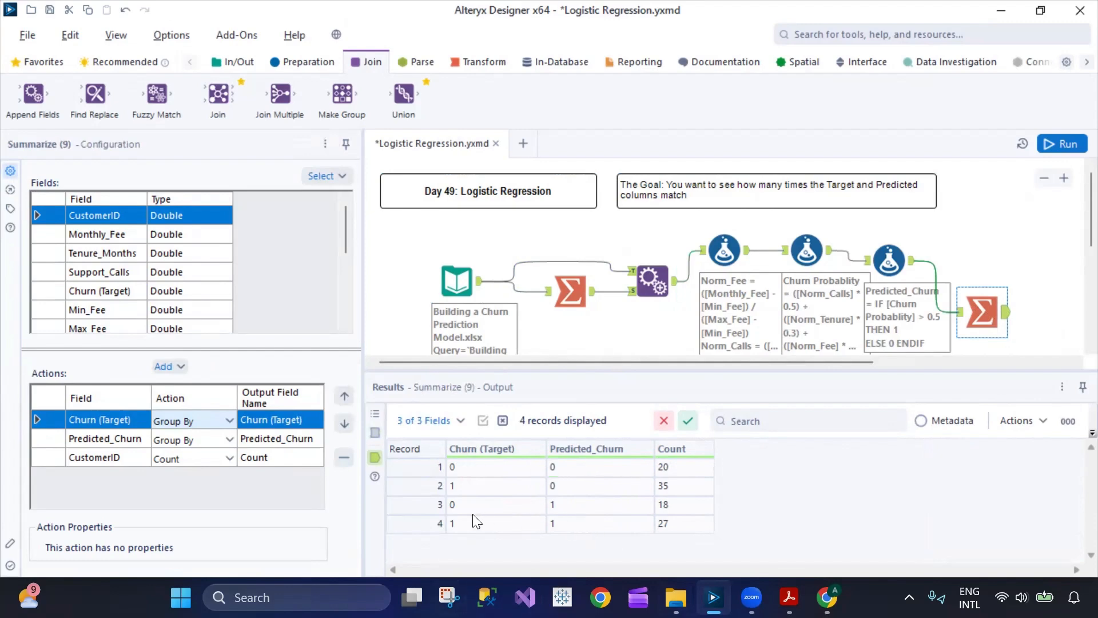
left_click(408, 488)
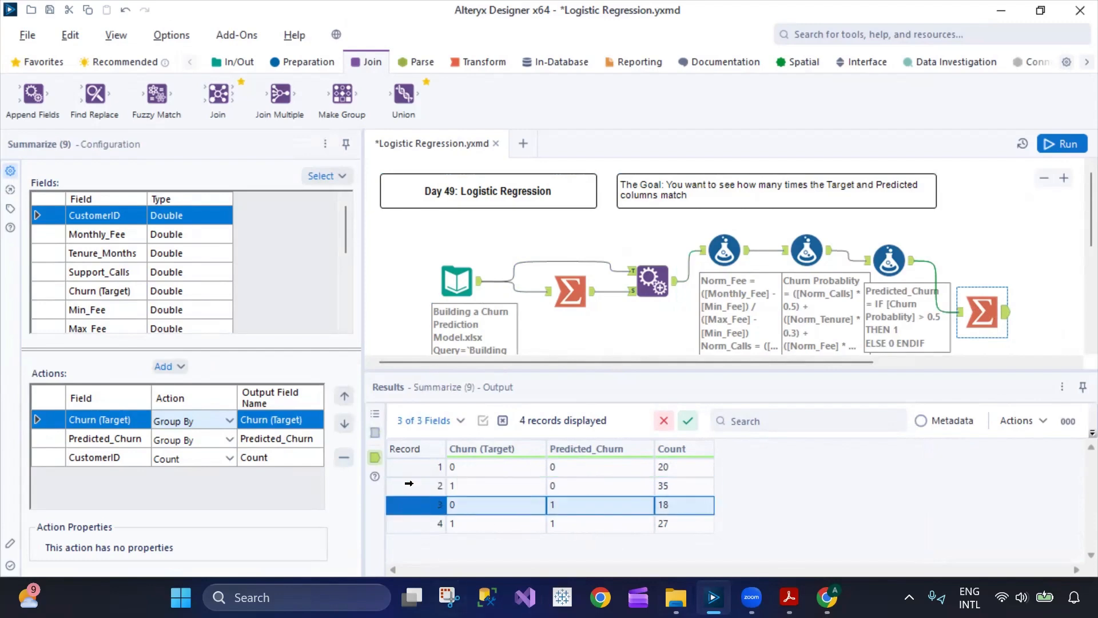
left_click(410, 485)
left_click(664, 486)
left_click(666, 506)
left_click(670, 484)
left_click(666, 501)
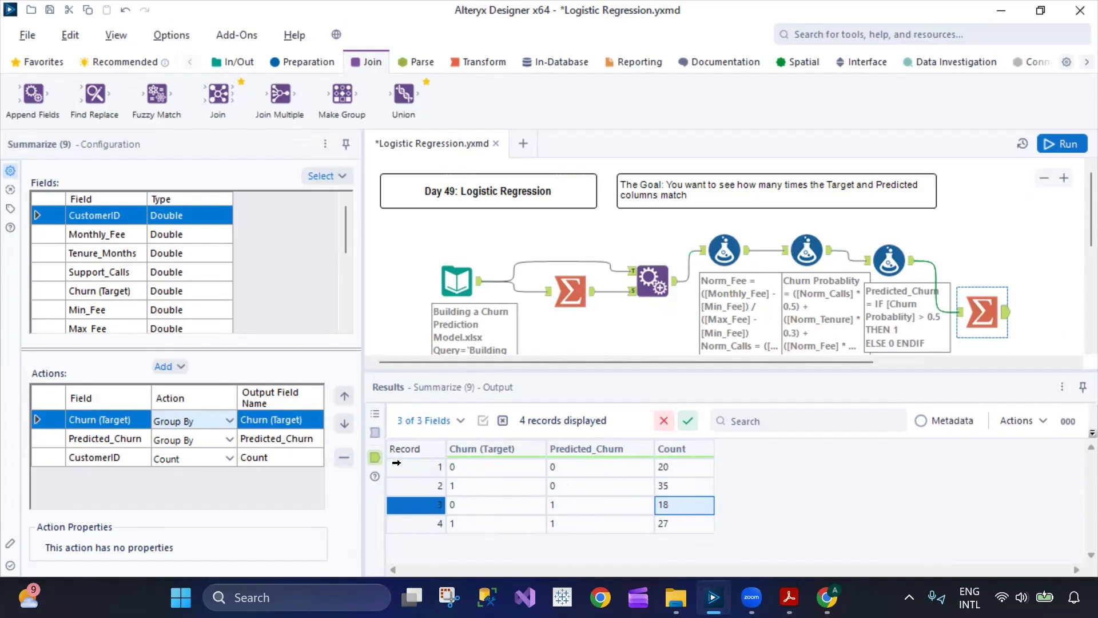
left_click(403, 485)
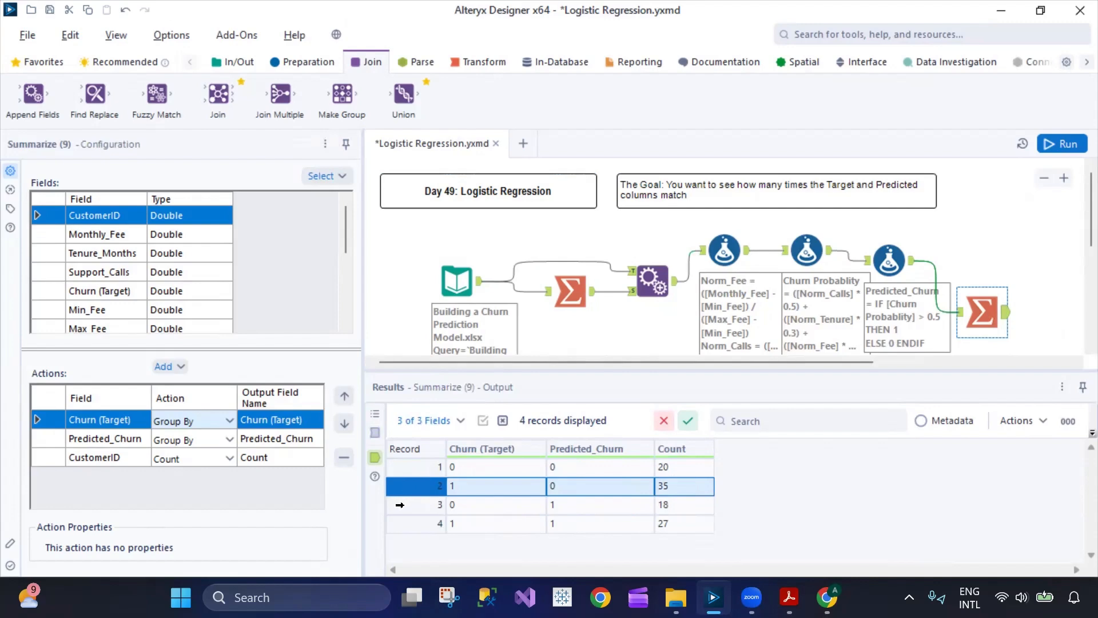
left_click(399, 505)
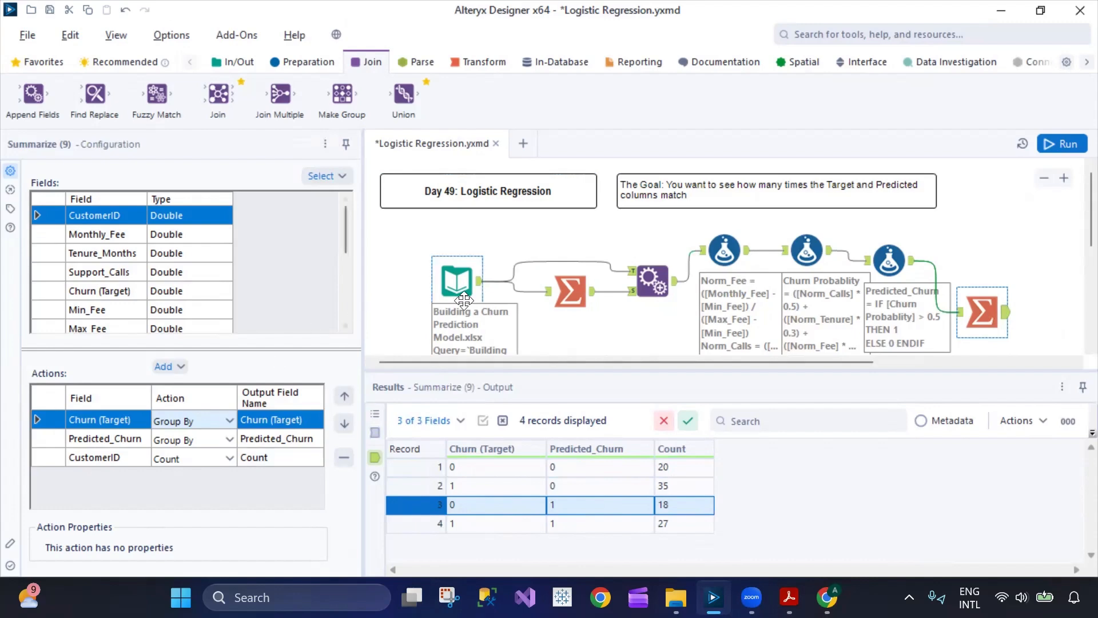
- Trace the workflow from the Input Data tool through Append Fields to the first and second Formula tools
left_click(481, 284)
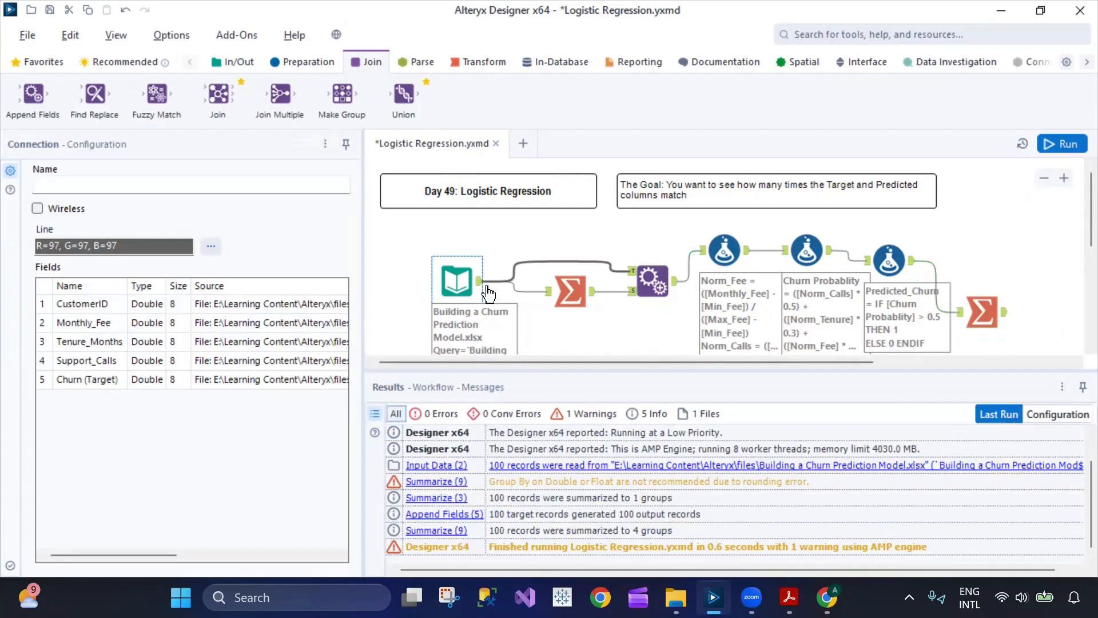
left_click(468, 280)
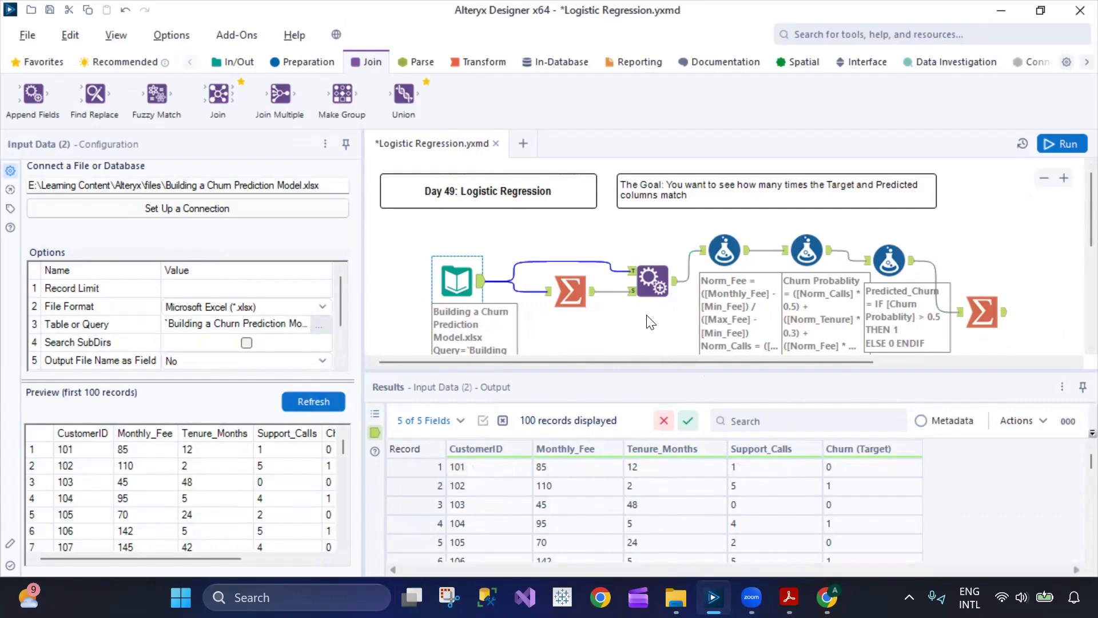
left_click(652, 280)
left_click(734, 244)
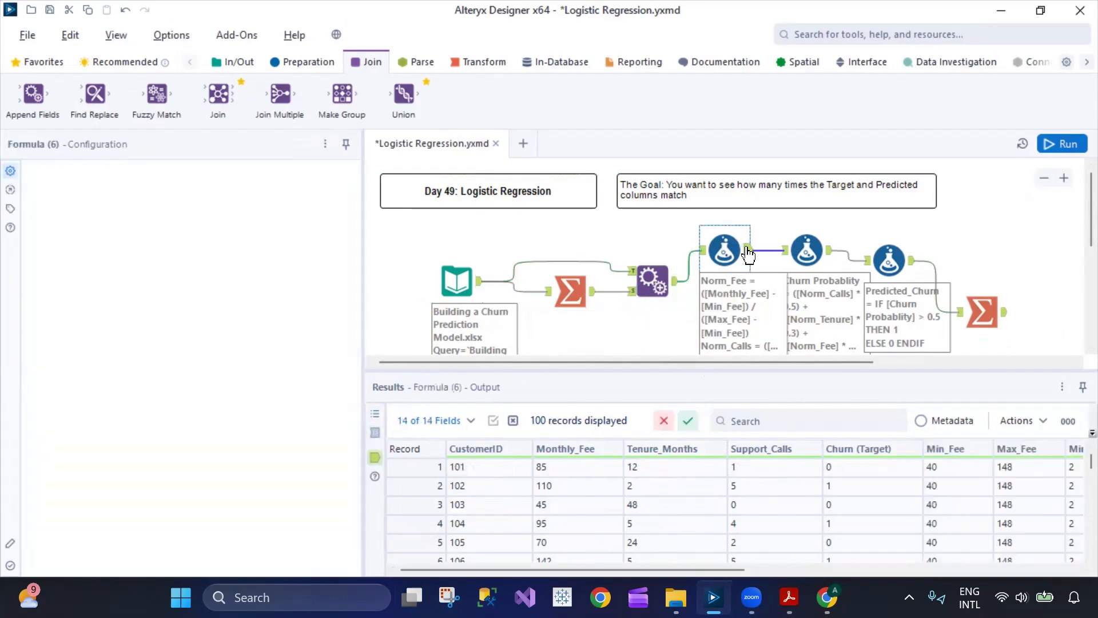
left_click(806, 250)
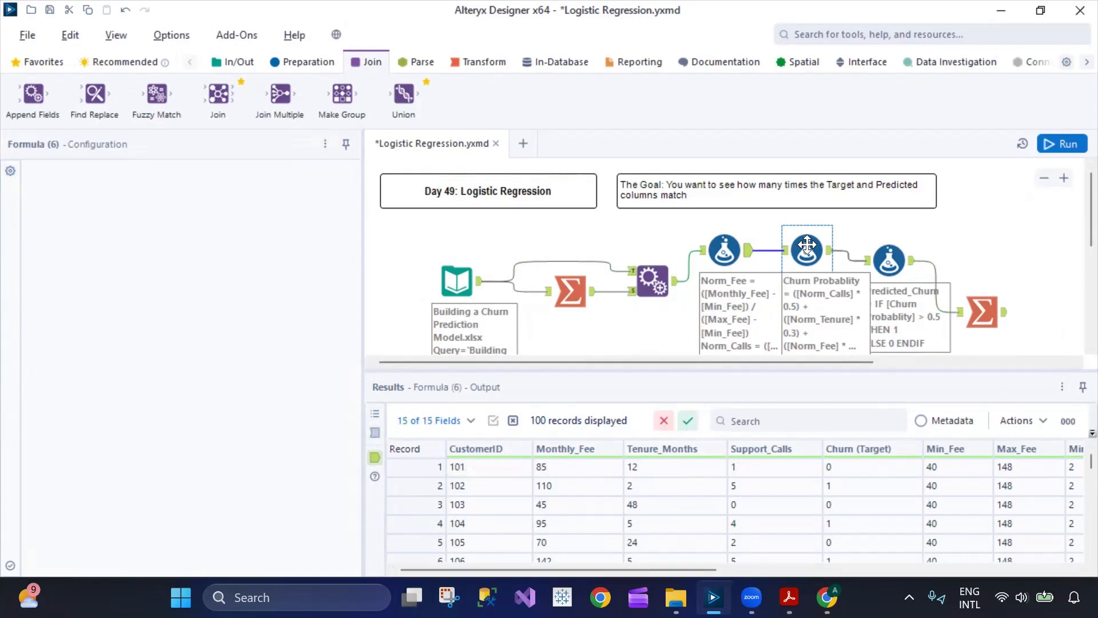
- Expand the Norm_Calls and Norm_Tenure expressions in the first Formula tool and review all three normalization formulas
left_click(721, 257)
left_click(56, 318)
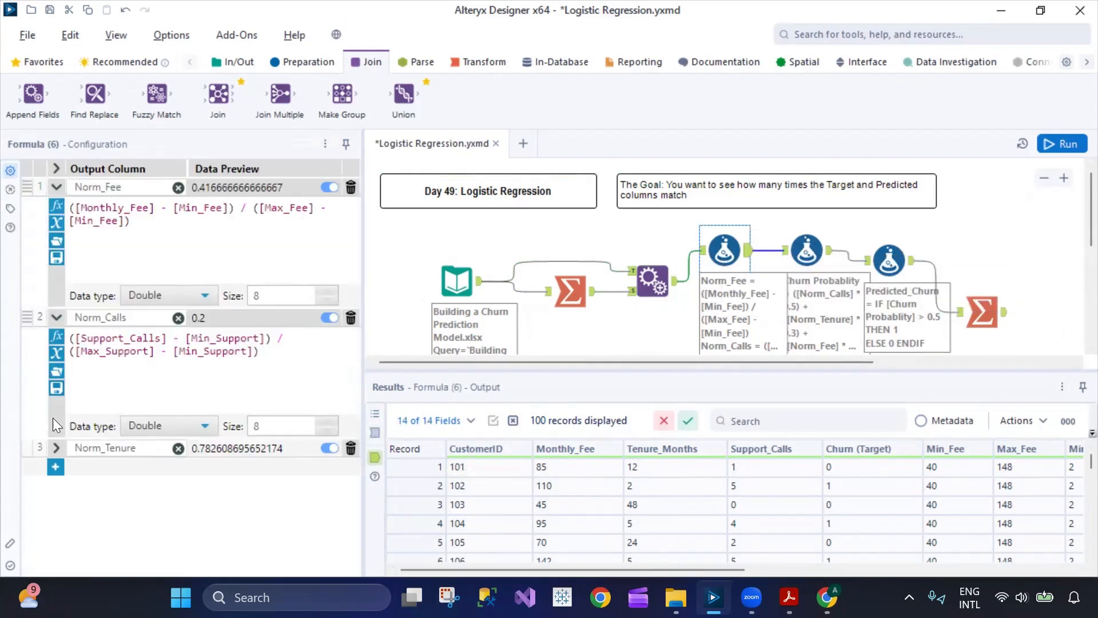
left_click(56, 448)
left_click_drag(260, 351, 71, 333)
left_click_drag(139, 227, 66, 204)
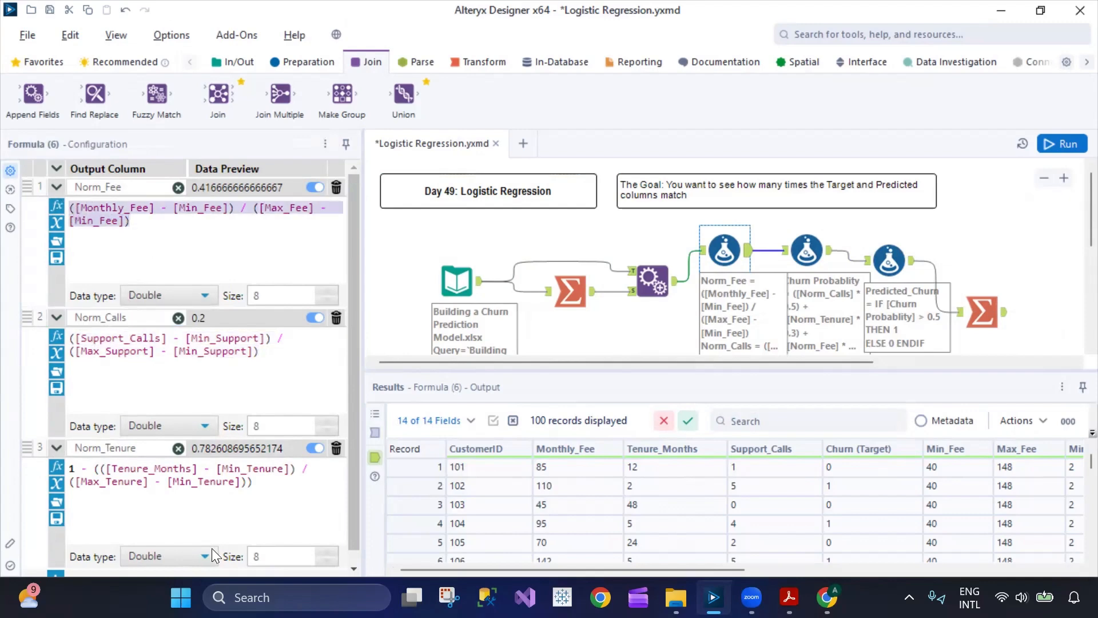
left_click_drag(256, 484, 75, 468)
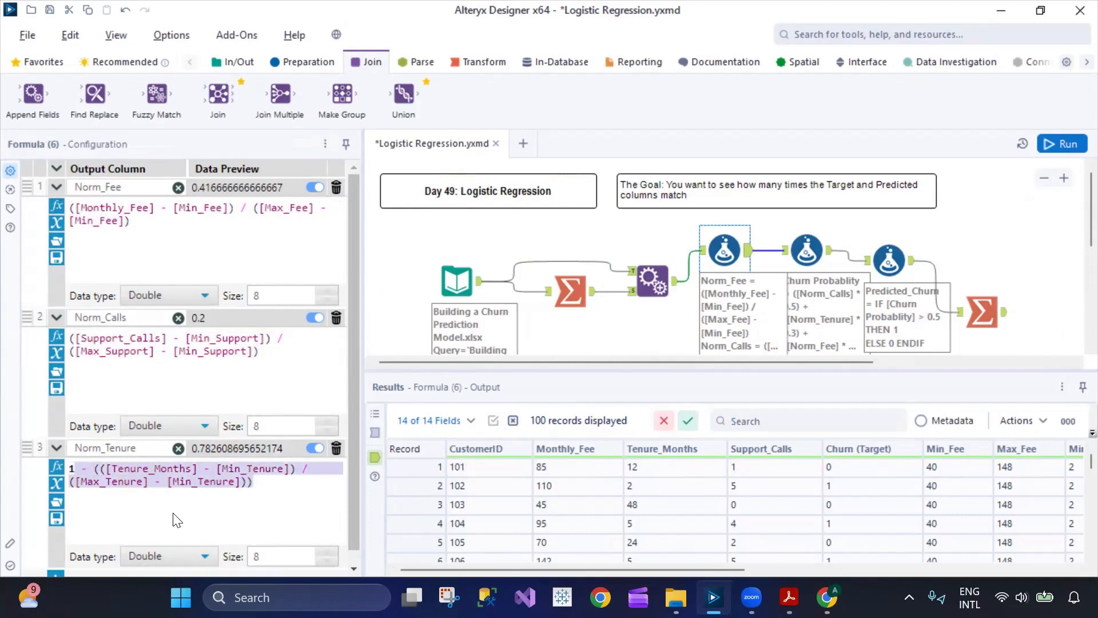
left_click(173, 514)
left_click_drag(249, 499, 57, 463)
- Review the weighted Churn Probablity expression and the Predicted_Churn IF expression in the second and third Formula tools
left_click(798, 245)
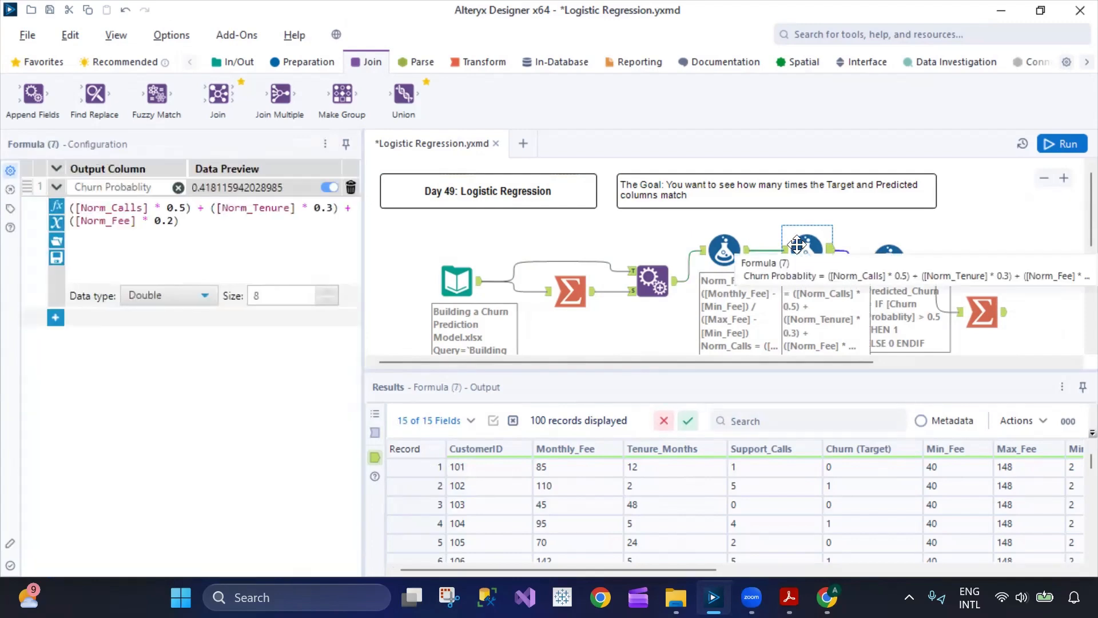
left_click(883, 254)
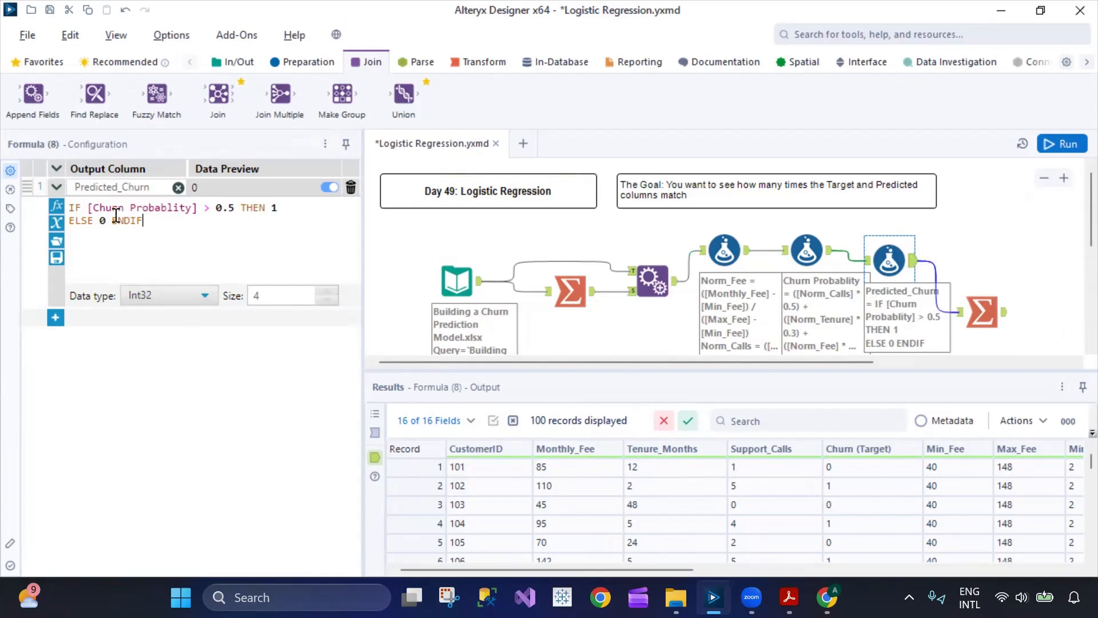
left_click_drag(143, 222, 62, 210)
- Revisit the Input Data tool's customer records and examine the Monthly_Fee value of the first record
left_click(724, 249)
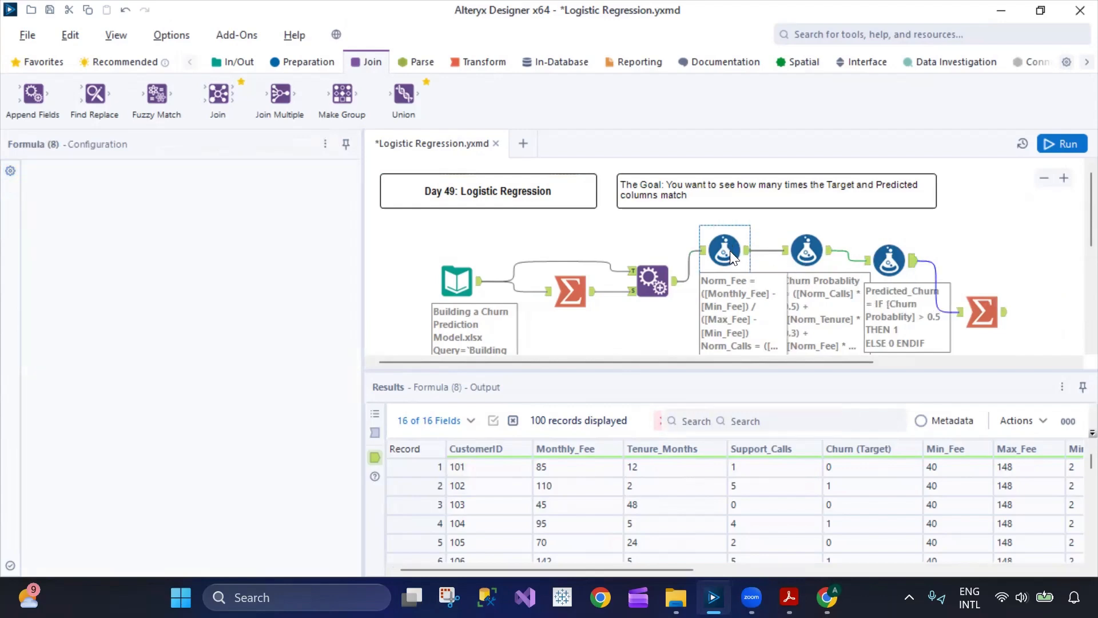
left_click(452, 283)
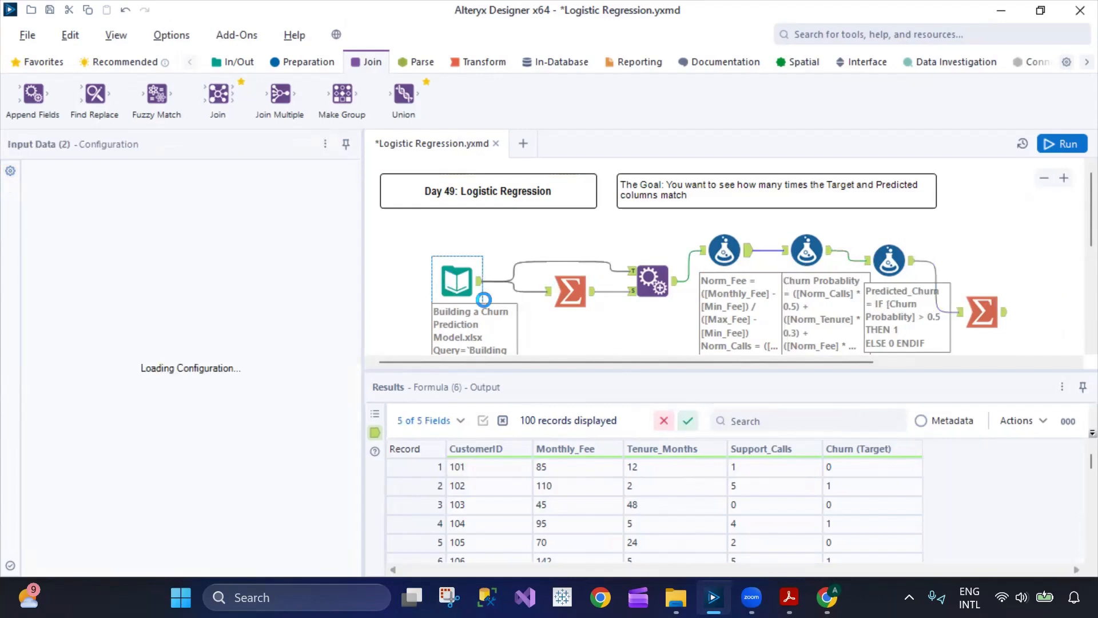
left_click(581, 473)
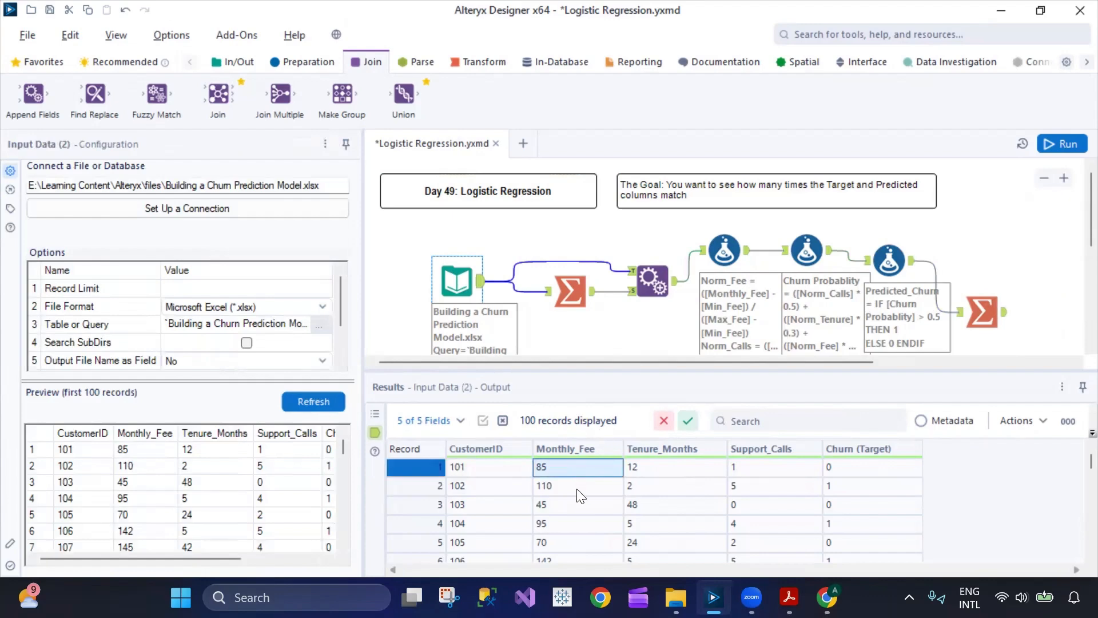
- Review the final Summarize output against the lesson title and goal comments, making the Results pane slightly shorter
left_click(988, 314)
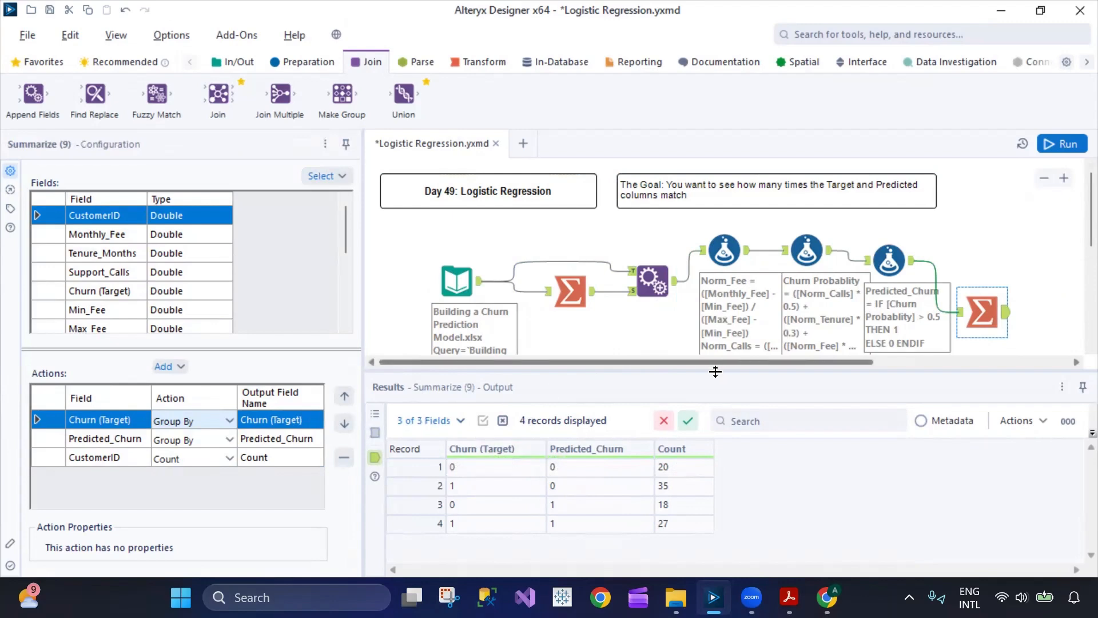
left_click_drag(719, 380, 720, 396)
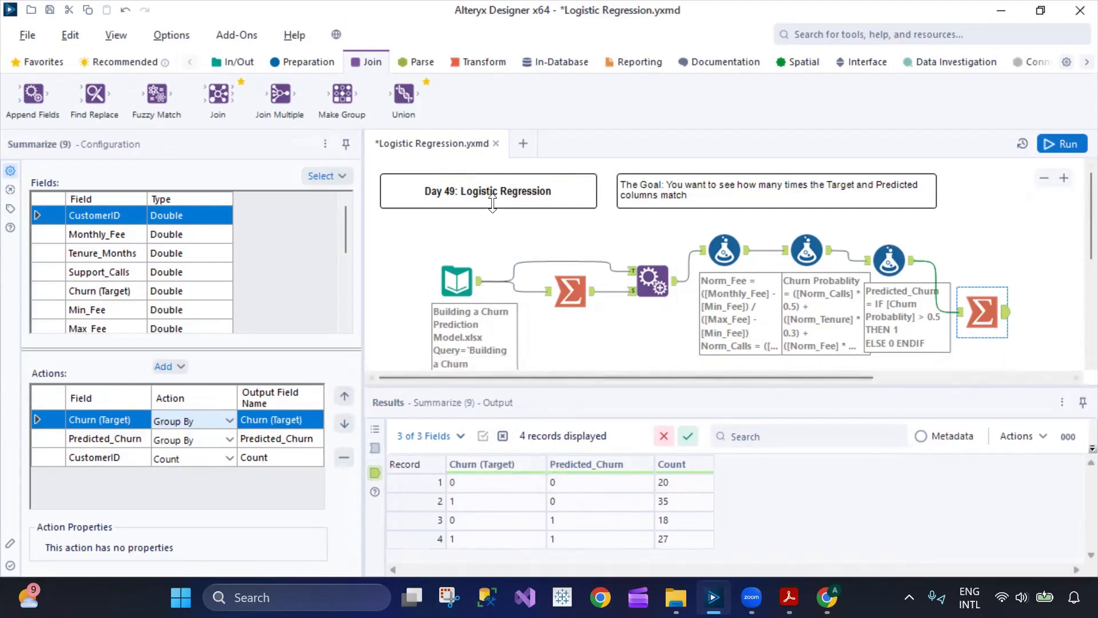
left_click(517, 203)
left_click(647, 184)
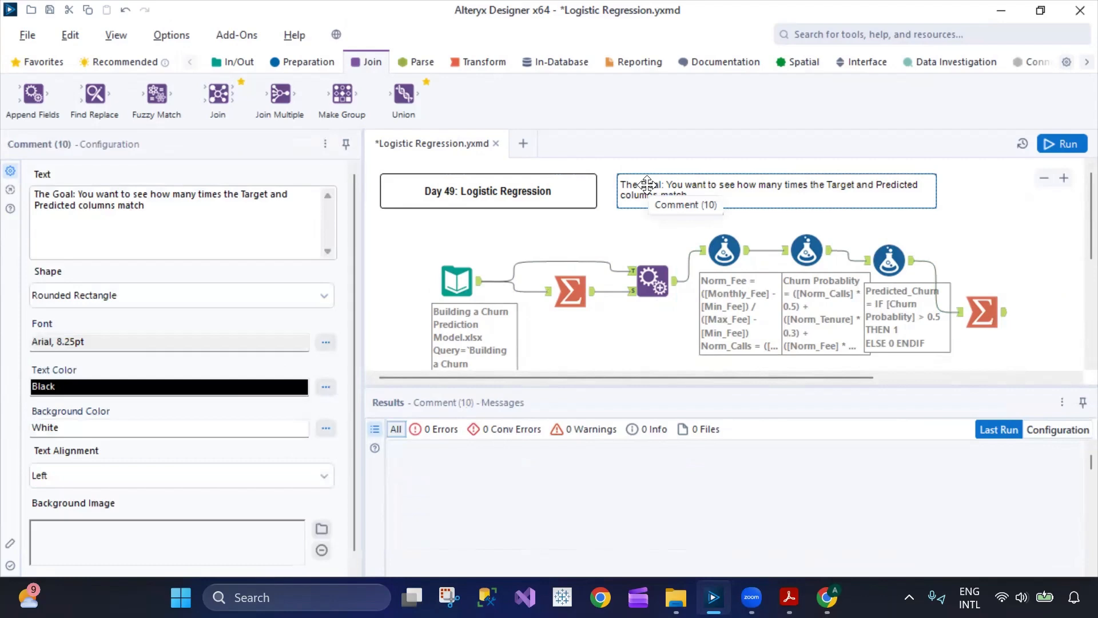
left_click(490, 186)
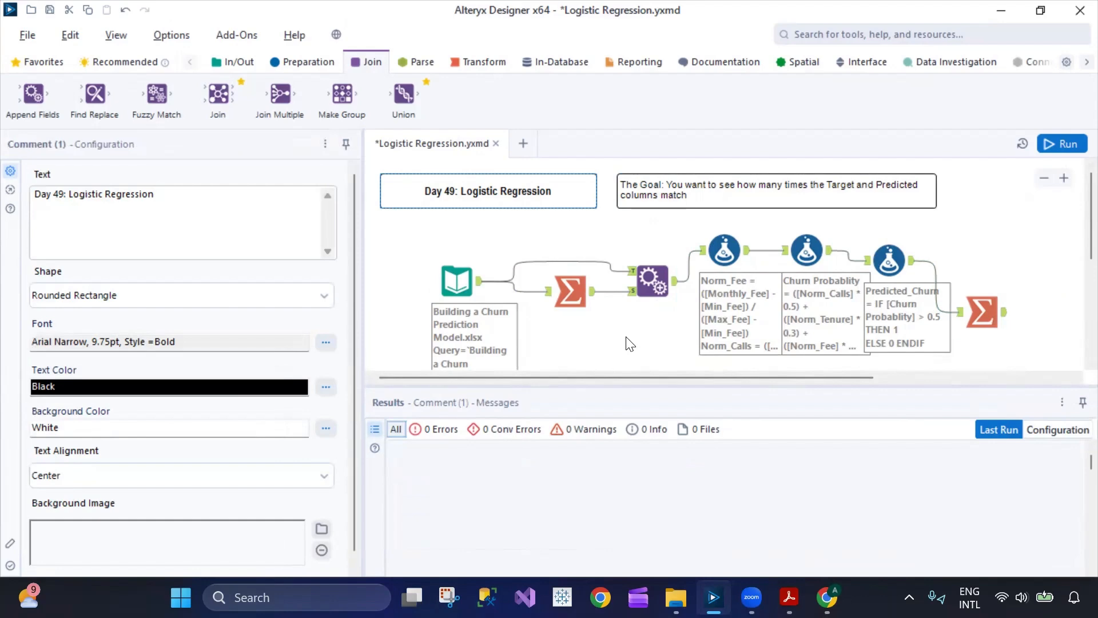
left_click(1005, 315)
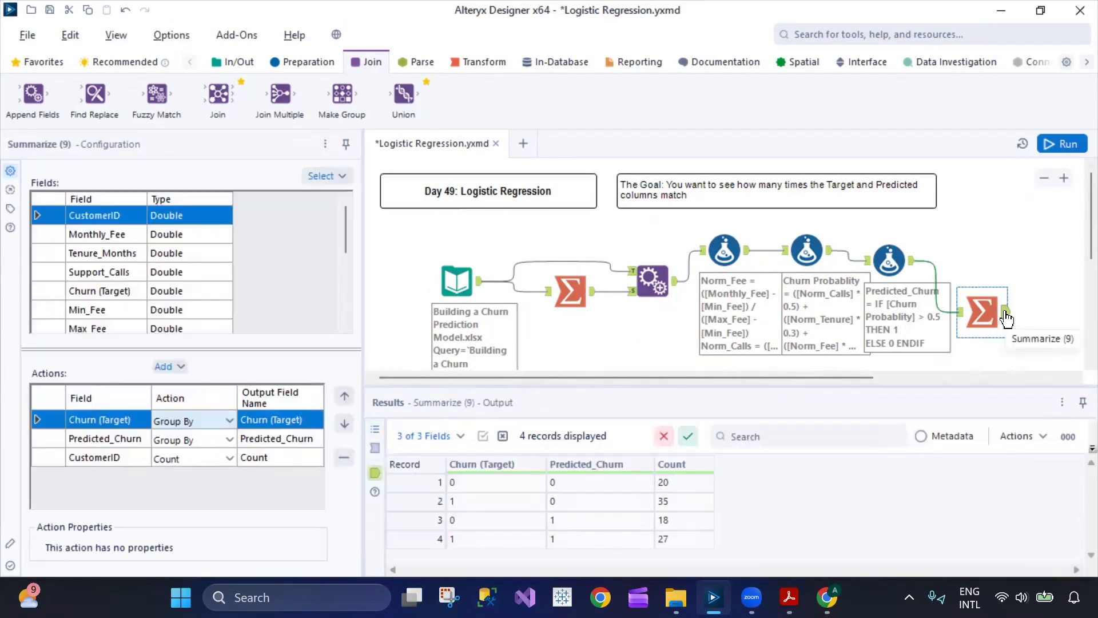